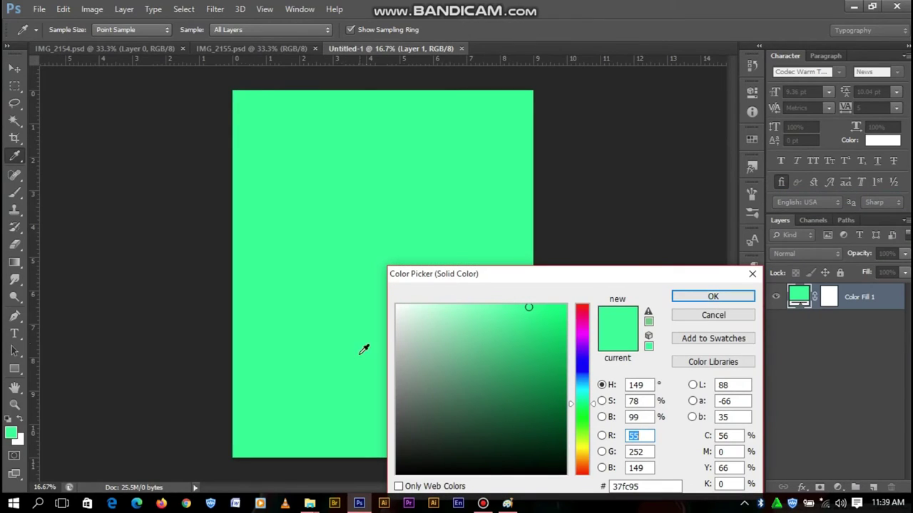
Change the Color Fill to white and save the document as poste16.psd.
drag(427, 448, 283, 220)
click(713, 296)
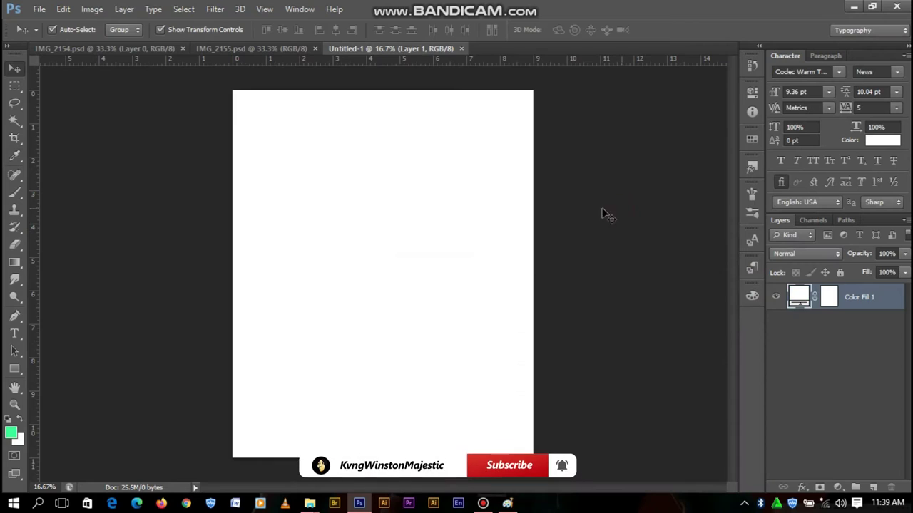
key(ctrl+s)
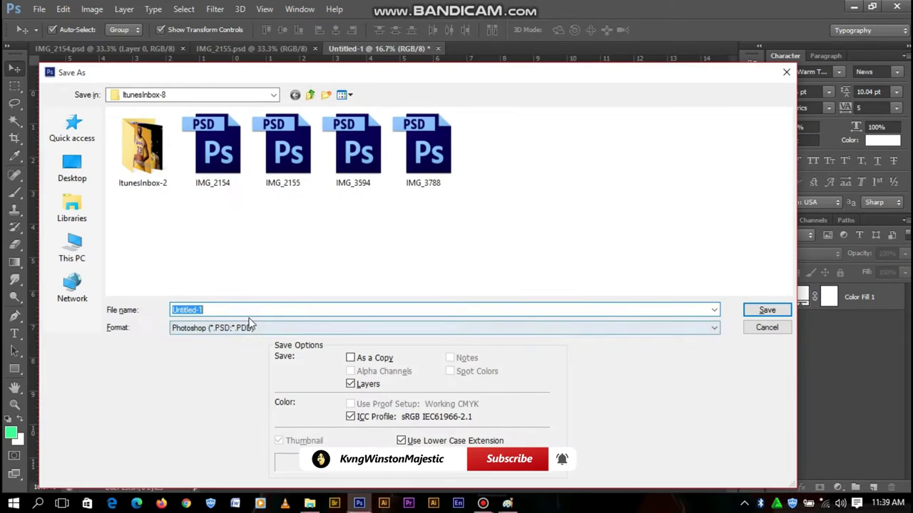
key(Return)
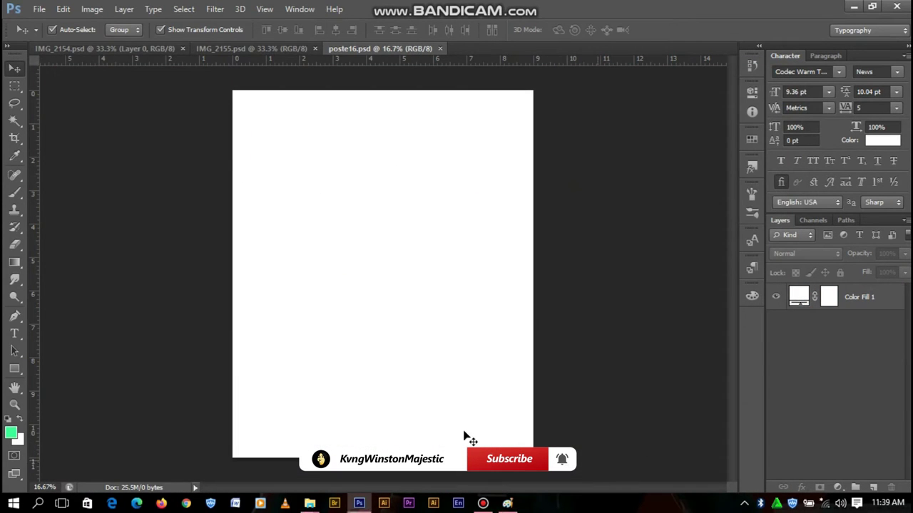
Copy the IMG_2154 portrait into poste16, enlarged and moved toward the bottom.
click(200, 48)
click(118, 47)
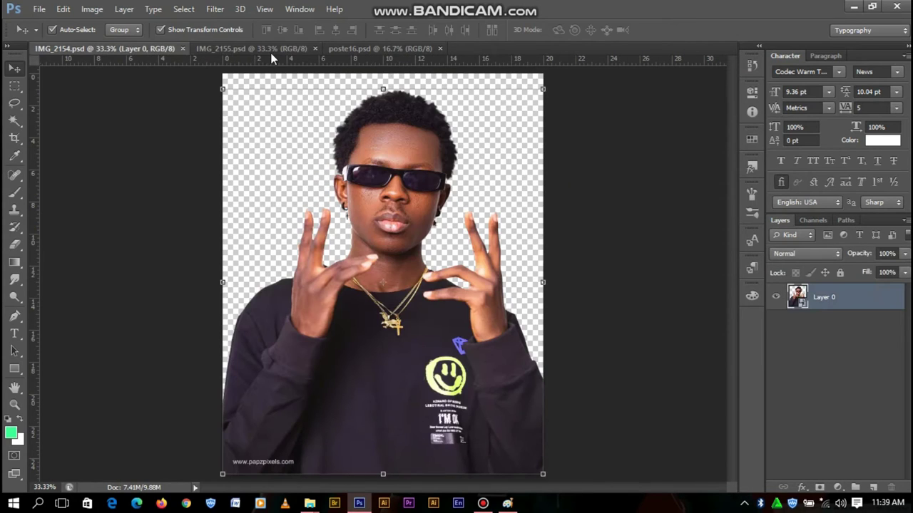
drag(392, 283, 369, 240)
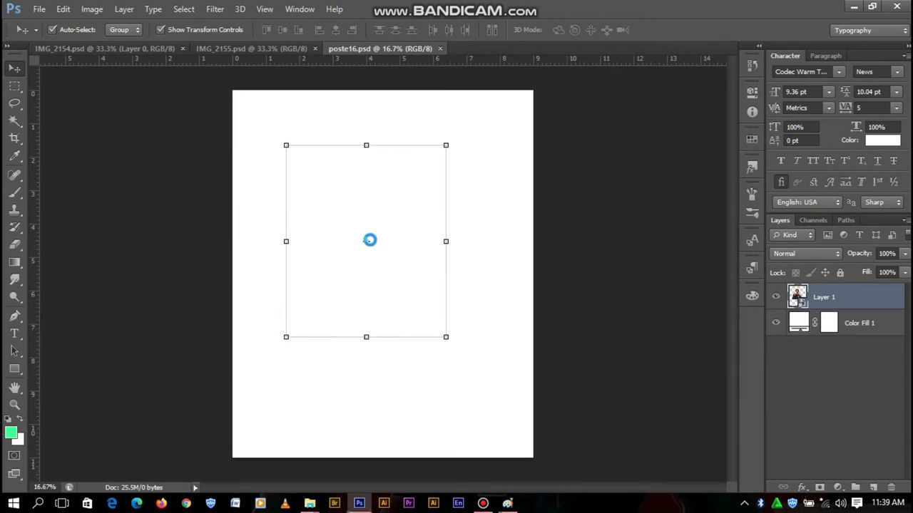
drag(445, 145, 480, 104)
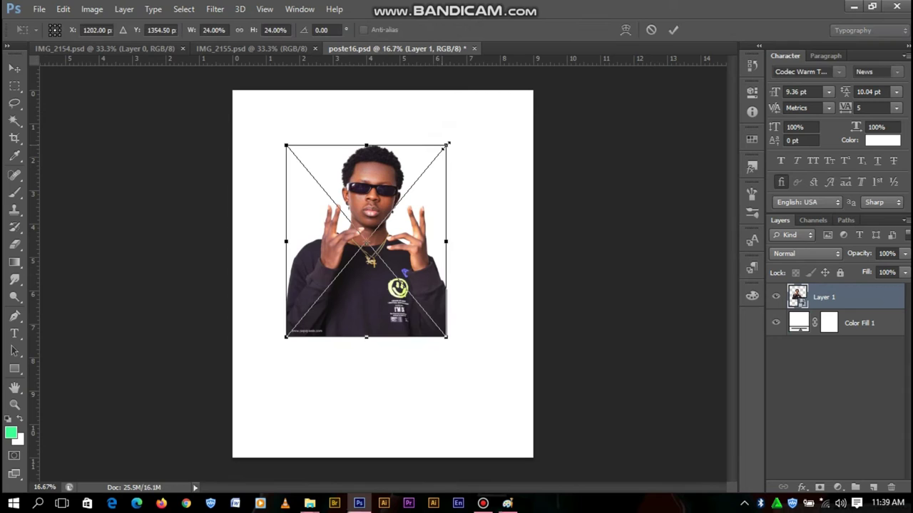
drag(402, 206, 398, 268)
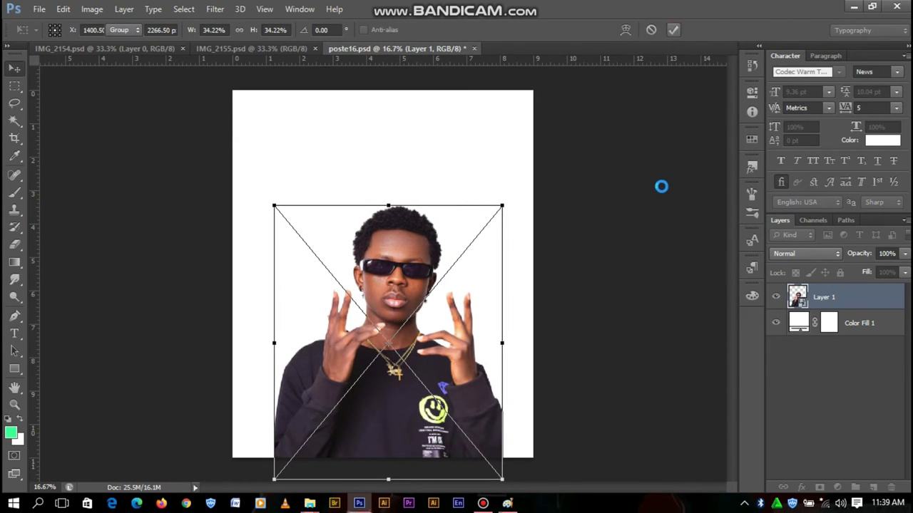
key(ctrl+plus)
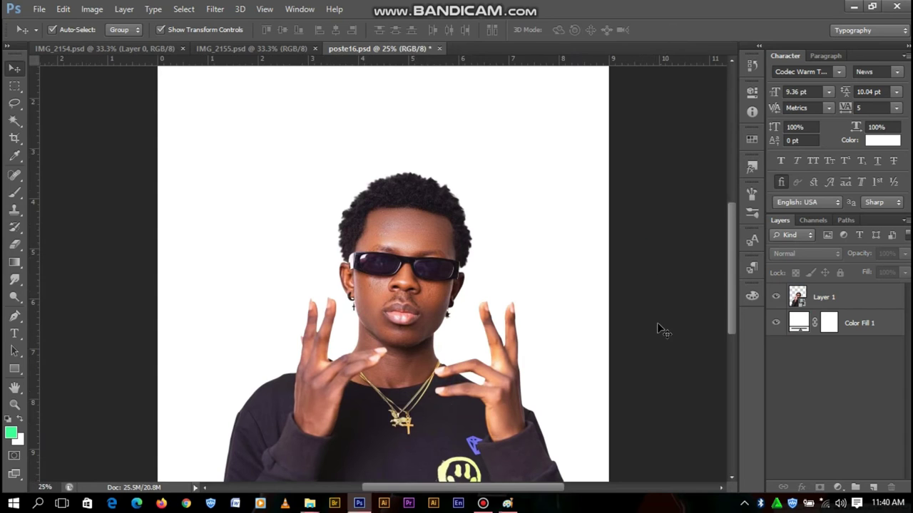
Clip a Black & White adjustment to the portrait and lower its Reds.
click(823, 297)
click(838, 487)
click(820, 350)
right_click(878, 297)
click(672, 218)
mouse_move(657, 174)
mouse_down()
mouse_move(646, 173)
mouse_move(674, 204)
mouse_move(690, 203)
mouse_move(636, 173)
mouse_move(645, 173)
mouse_up()
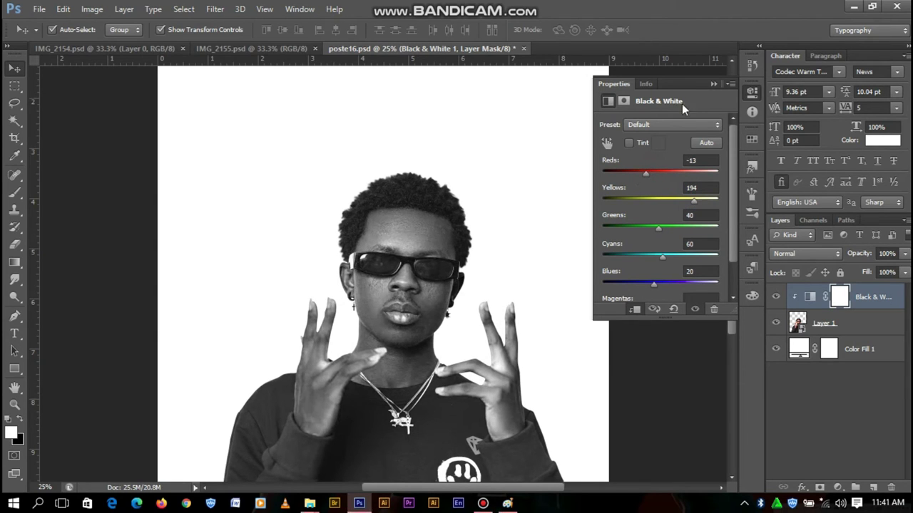
Set the Black & White adjustment layer's blend mode to Overlay.
click(751, 91)
click(805, 253)
click(780, 167)
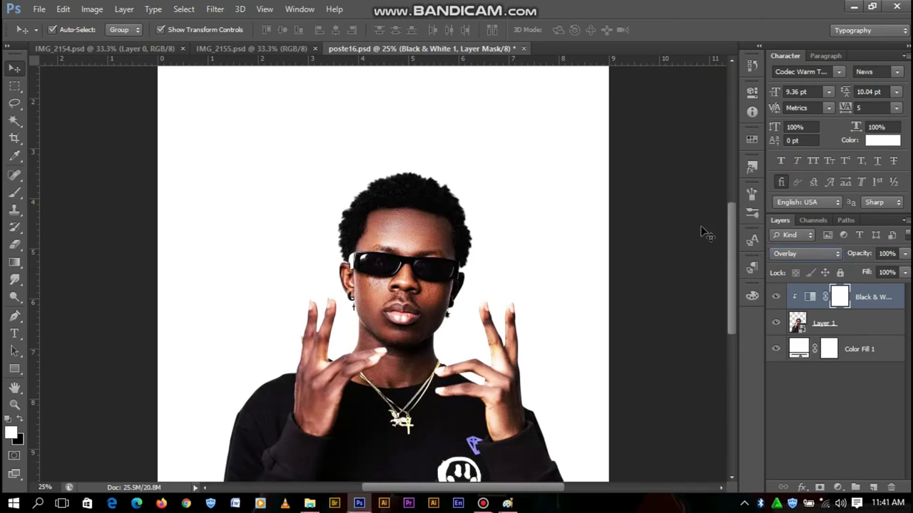
click(667, 221)
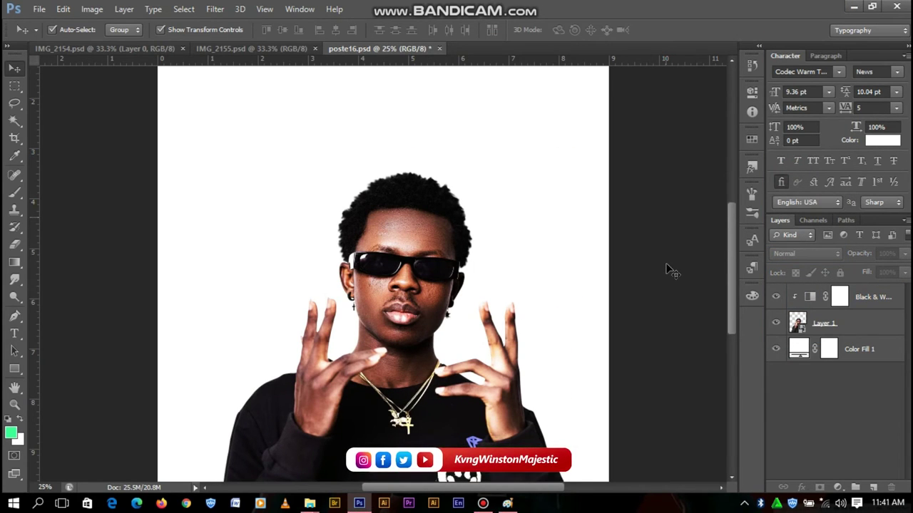
Change the Color Fill 1 background colour to dark teal #0b3535.
click(871, 346)
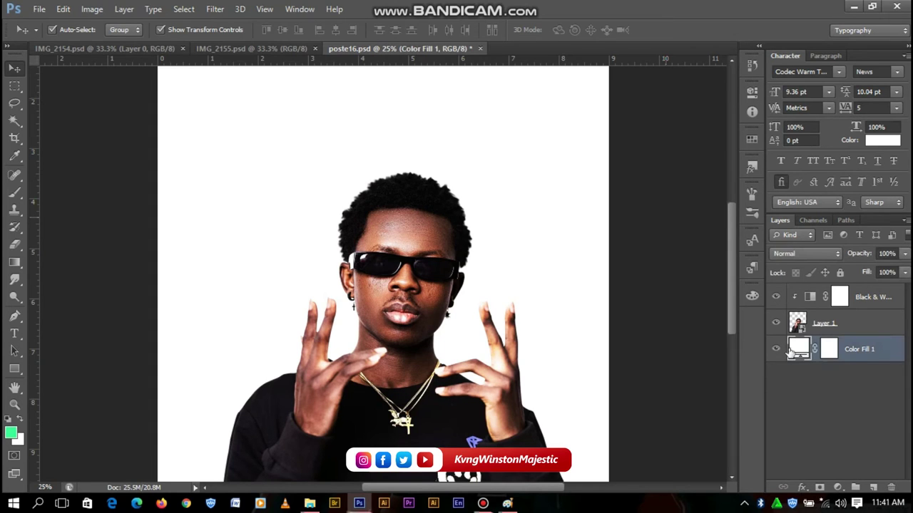
double_click(799, 349)
click(454, 470)
mouse_move(512, 385)
mouse_down()
mouse_move(534, 426)
mouse_move(553, 437)
mouse_up()
mouse_move(584, 342)
mouse_down()
mouse_move(582, 313)
mouse_move(589, 396)
mouse_up()
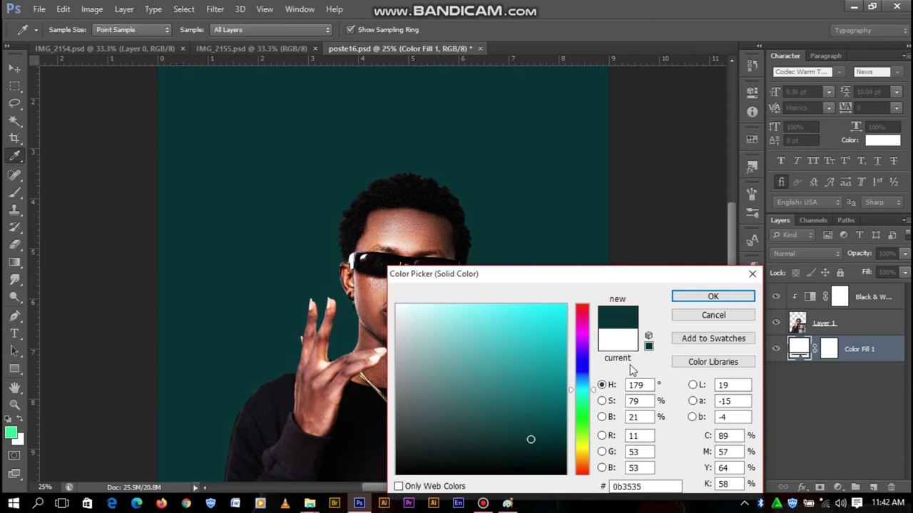
click(711, 294)
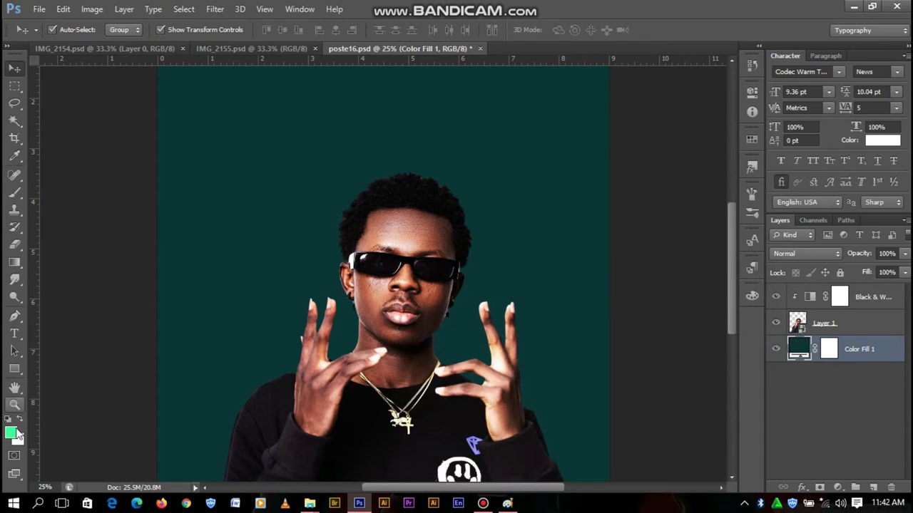
Set the foreground colour to teal #2a9292 and add a new empty layer.
click(11, 433)
click(511, 387)
click(513, 374)
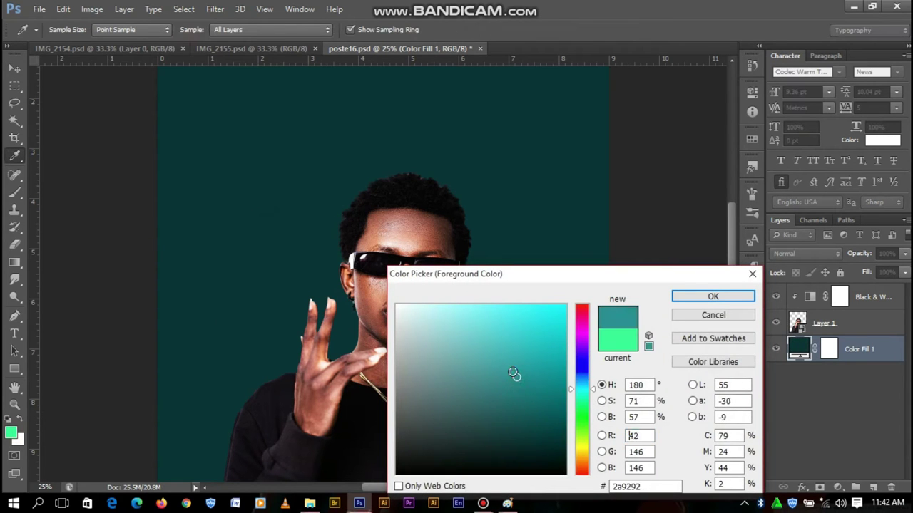
click(712, 297)
click(855, 487)
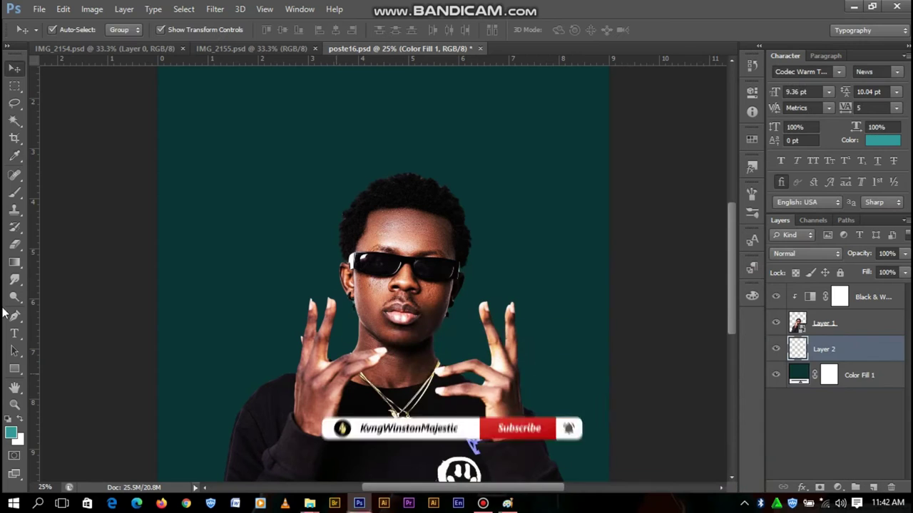
Paint a soft teal glow behind the man on Layer 2.
click(14, 191)
click(346, 228)
key(ctrl+minus)
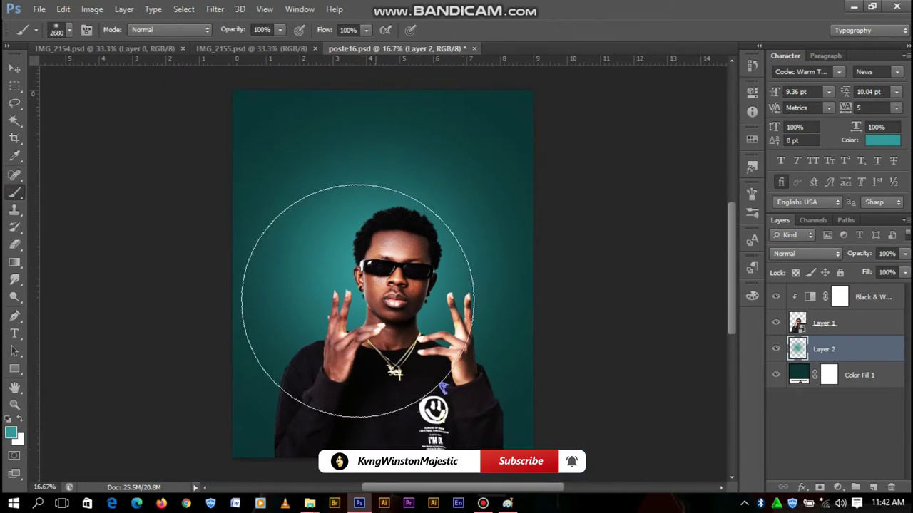
click(316, 147)
click(428, 285)
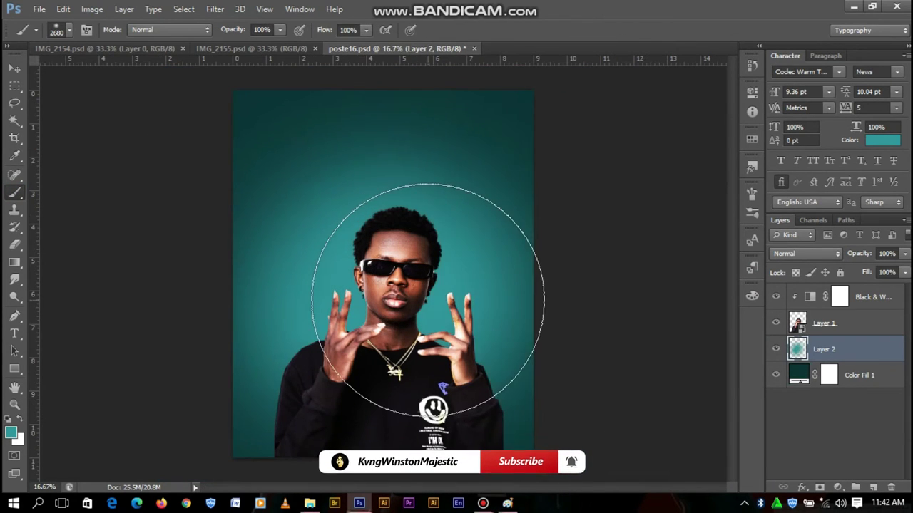
Blur the glow with a 129.1 px Gaussian Blur and save the poster.
click(15, 68)
click(212, 9)
click(410, 238)
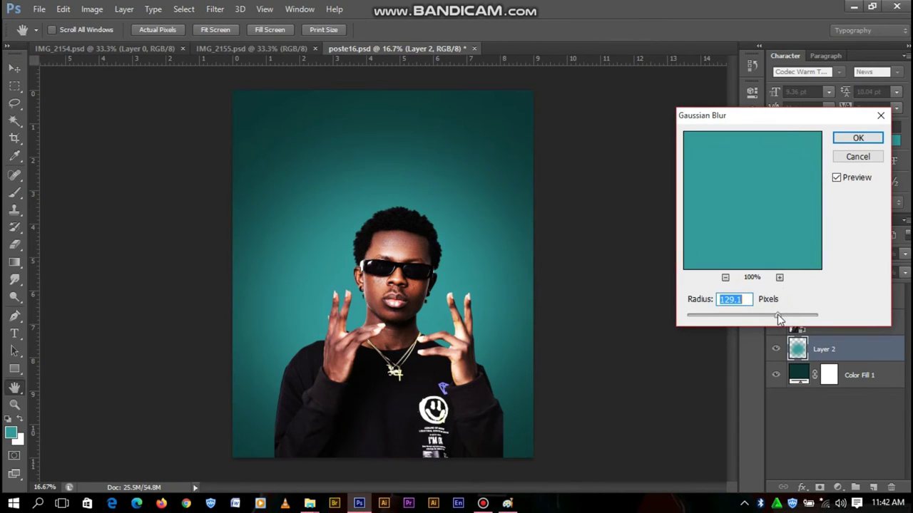
click(840, 139)
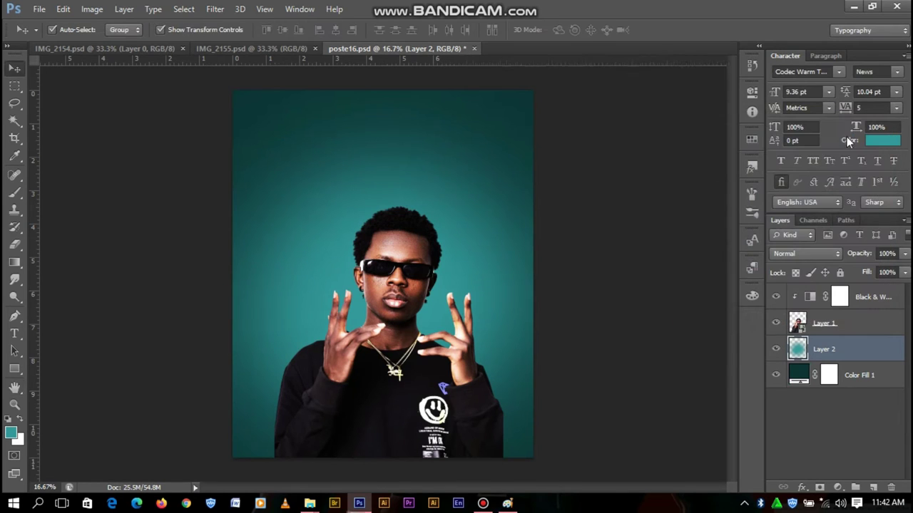
click(564, 169)
key(ctrl+s)
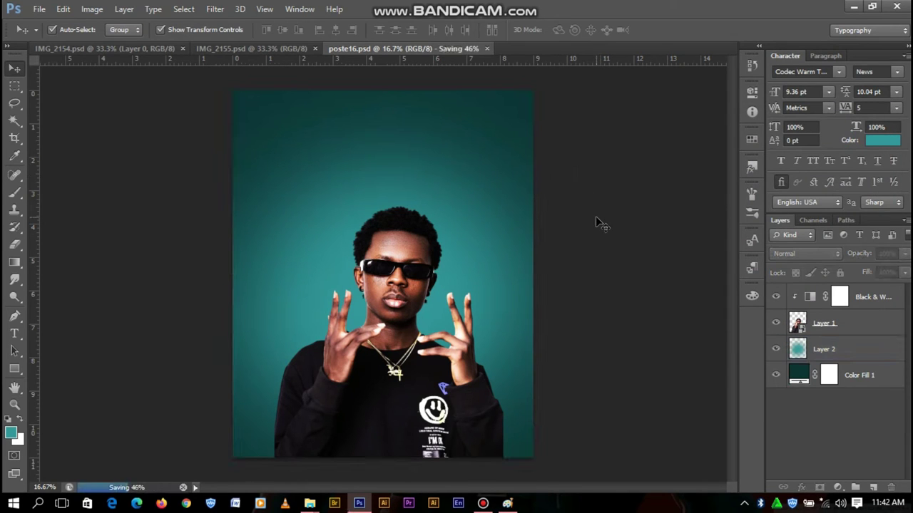
key(ctrl+plus)
Open the soap-bubble image xcddddfytredfnbdsrs.jpg.
click(40, 8)
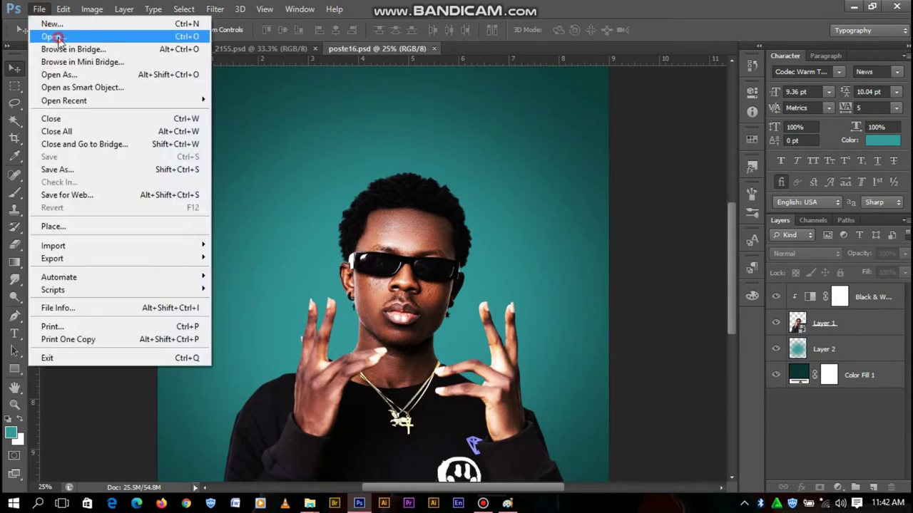
click(50, 34)
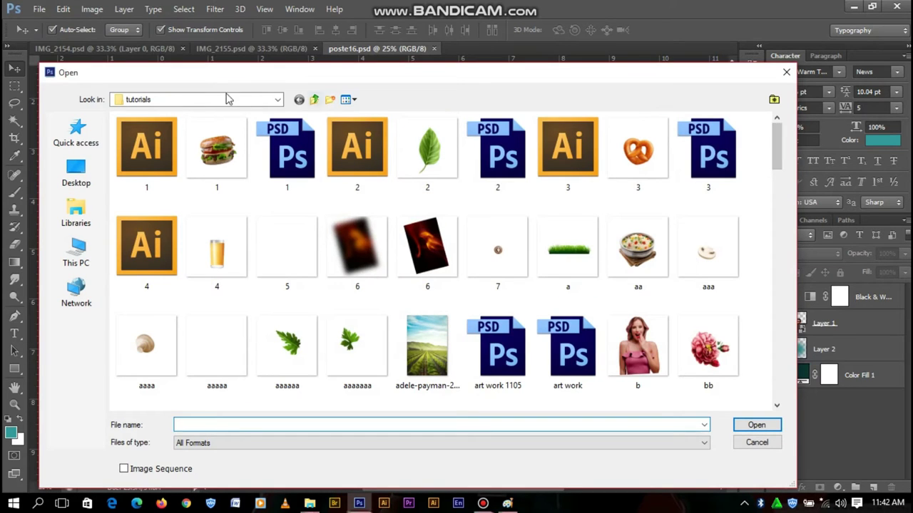
scroll(668, 201, down, 2)
scroll(678, 249, down, 10)
scroll(713, 356, down, 5)
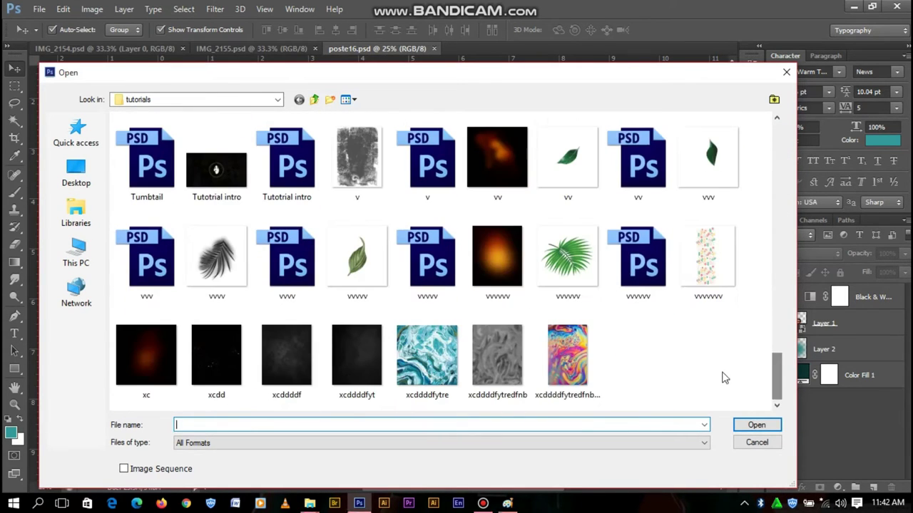
click(563, 365)
click(755, 425)
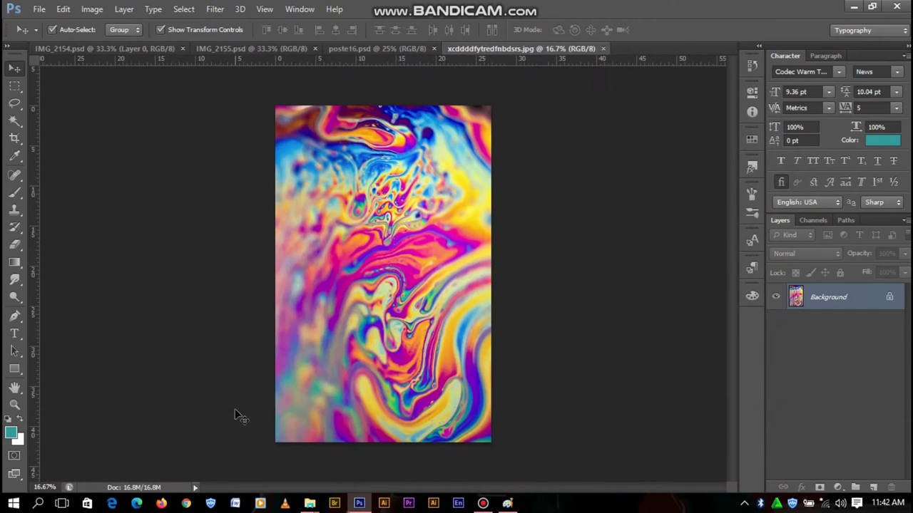
Convert the image to a Smart Object and place it in poste16 below the portrait.
right_click(843, 306)
click(838, 364)
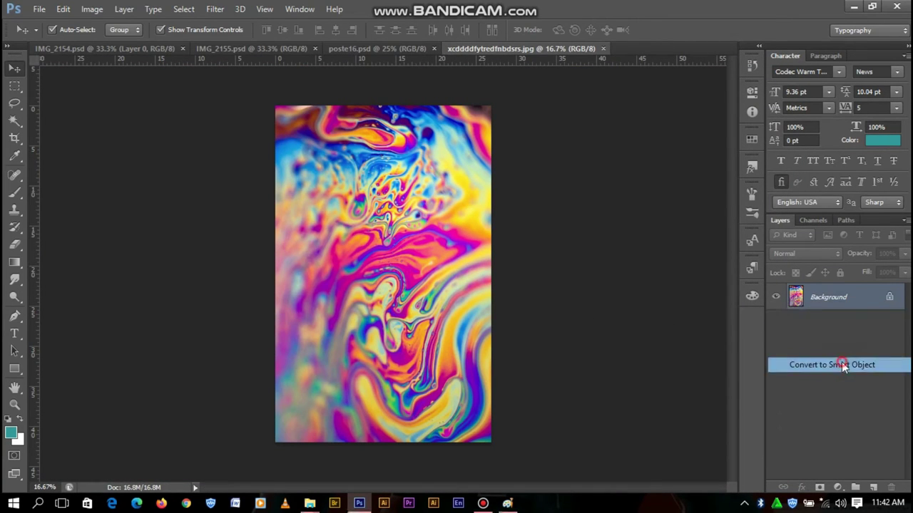
drag(391, 187, 432, 184)
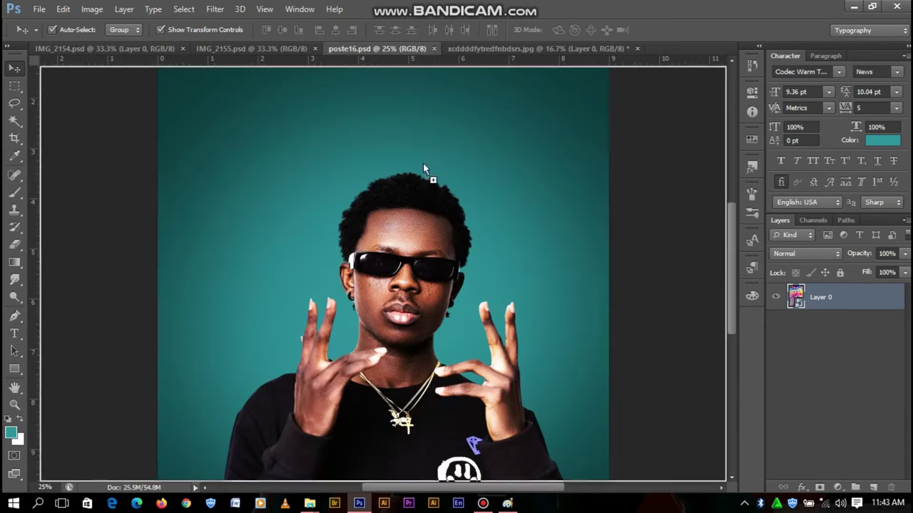
drag(861, 288, 878, 355)
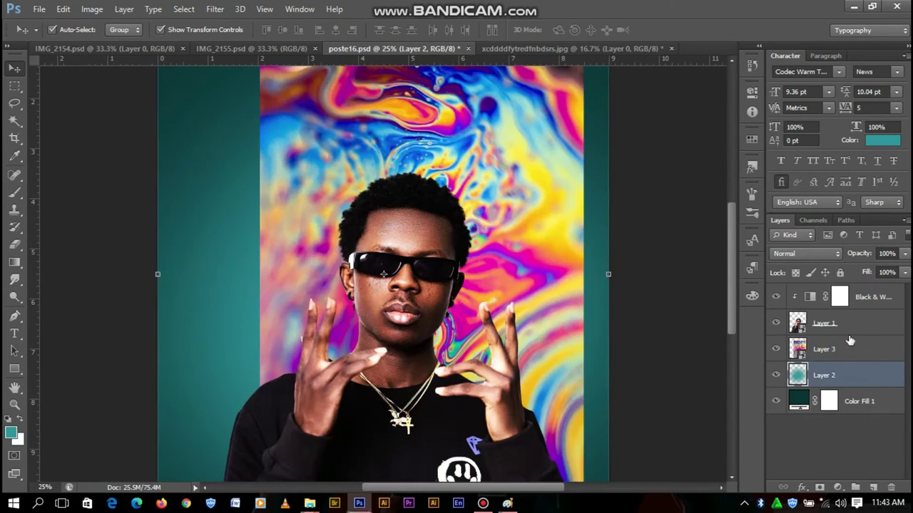
Set the swirl Layer 3 to Overlay and enlarge it, shifting it left.
click(806, 253)
click(792, 380)
key(ctrl+minus)
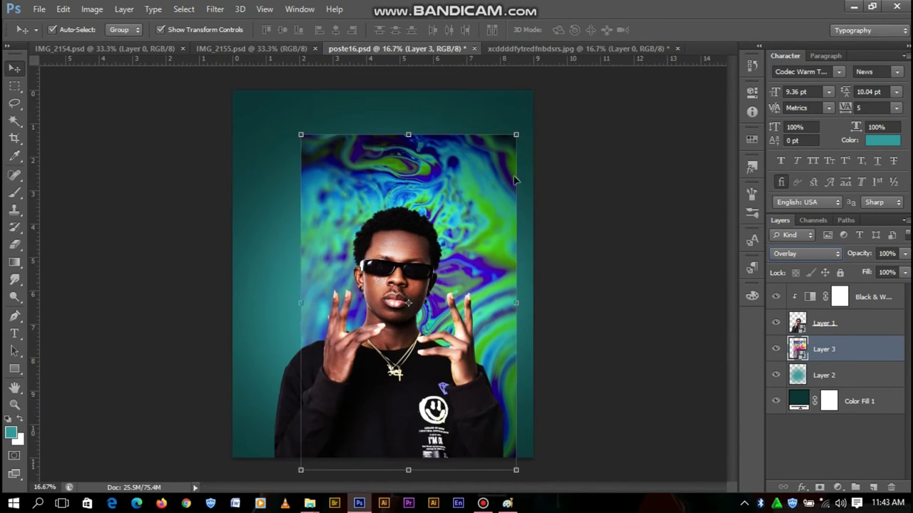
drag(516, 135, 586, 70)
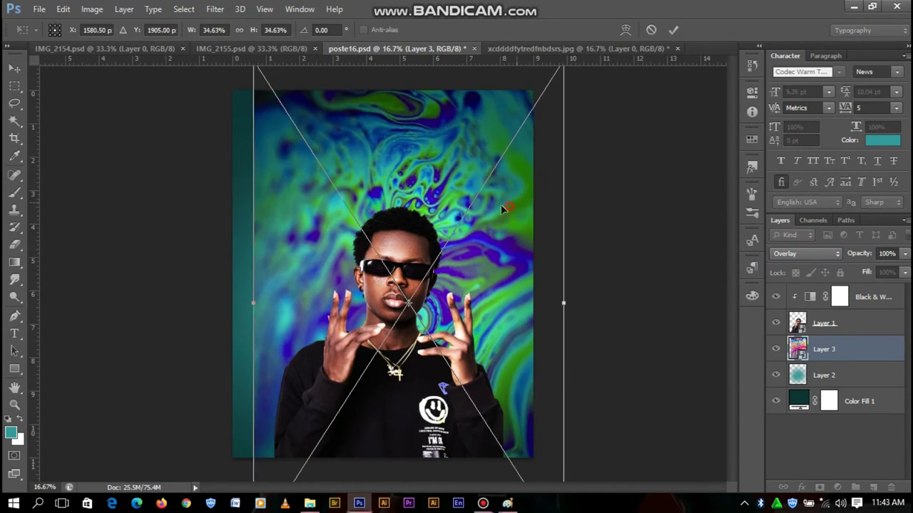
drag(524, 198, 493, 198)
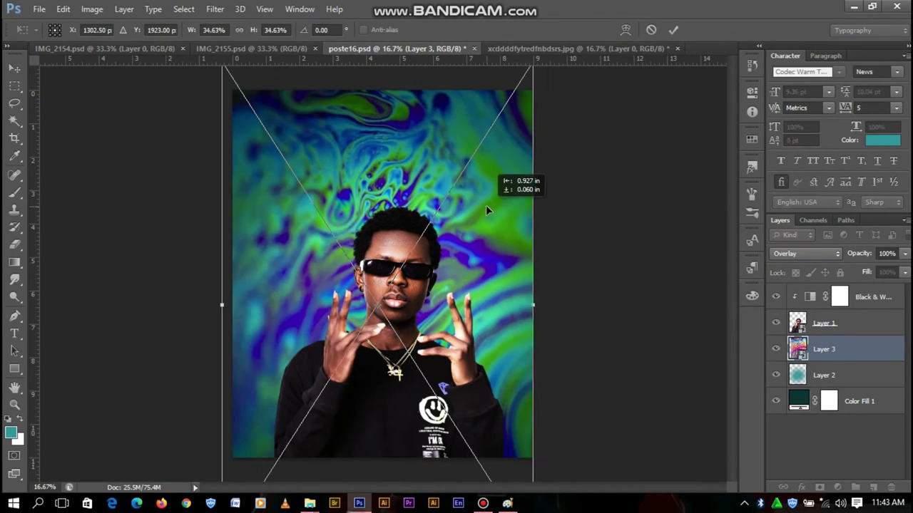
Lower the swirl layer's Fill to about 20% so the background reads dark teal.
click(904, 272)
drag(904, 287, 849, 284)
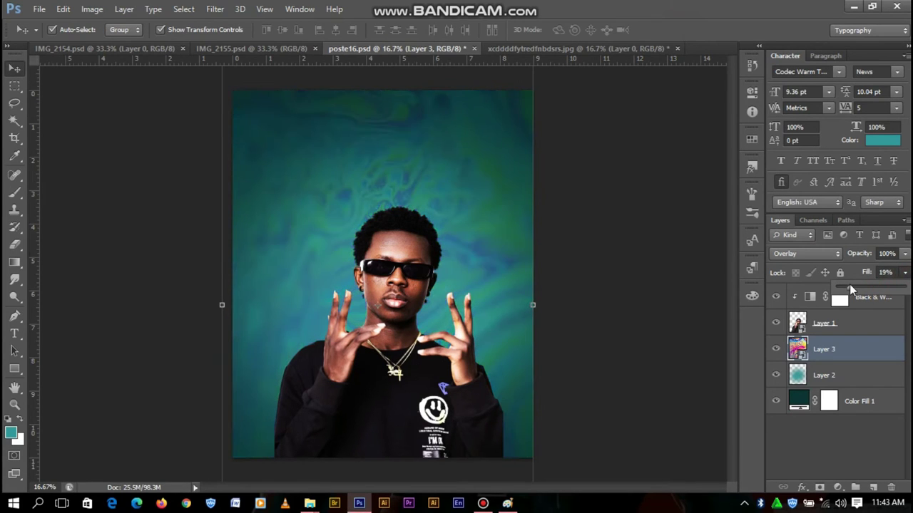
click(573, 193)
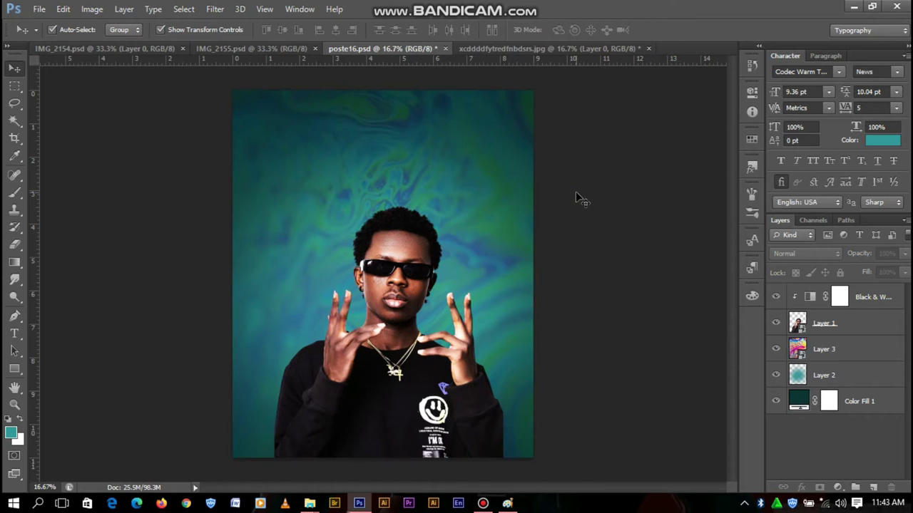
key(ctrl+plus)
click(838, 348)
Duplicate the swirl layer and clip a Black & White adjustment to Layer 3 copy.
key(ctrl+j)
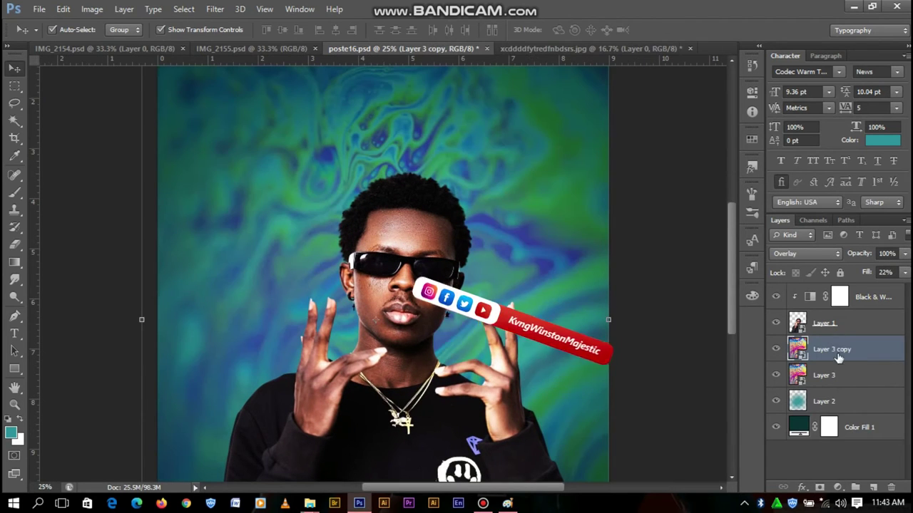
click(837, 487)
click(829, 354)
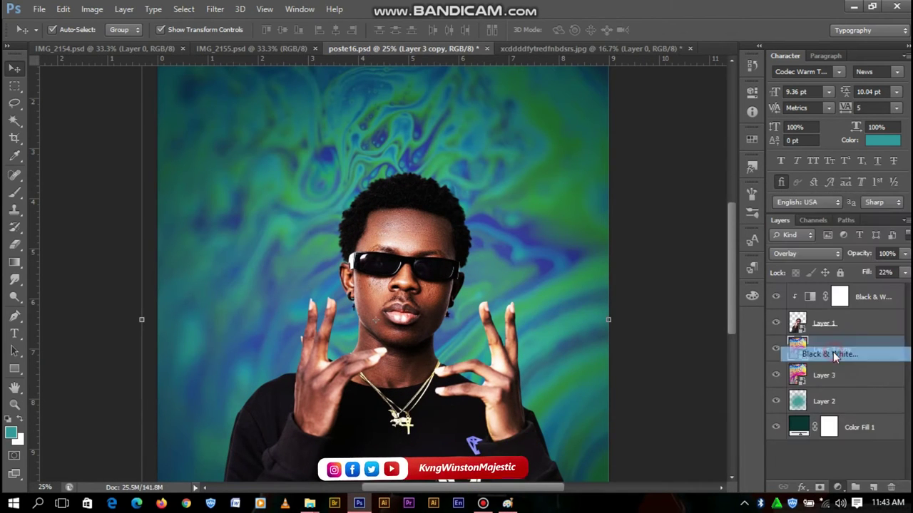
right_click(856, 349)
click(658, 225)
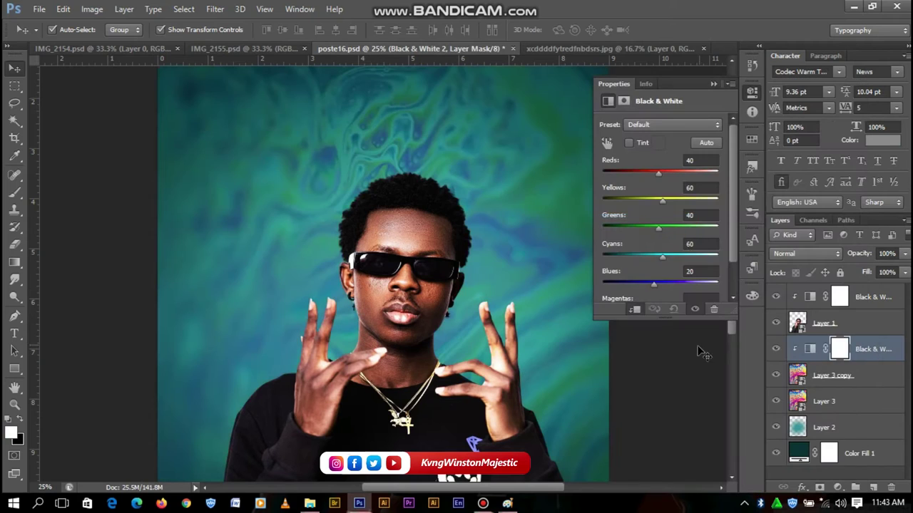
Set Layer 3's Fill to 7% and Layer 3 copy's Fill to about 70%.
click(834, 375)
click(904, 273)
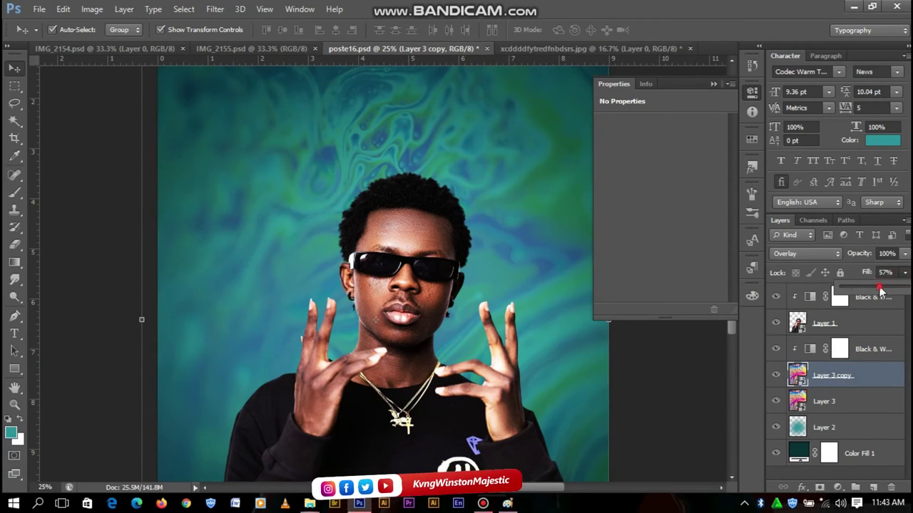
drag(851, 288, 881, 291)
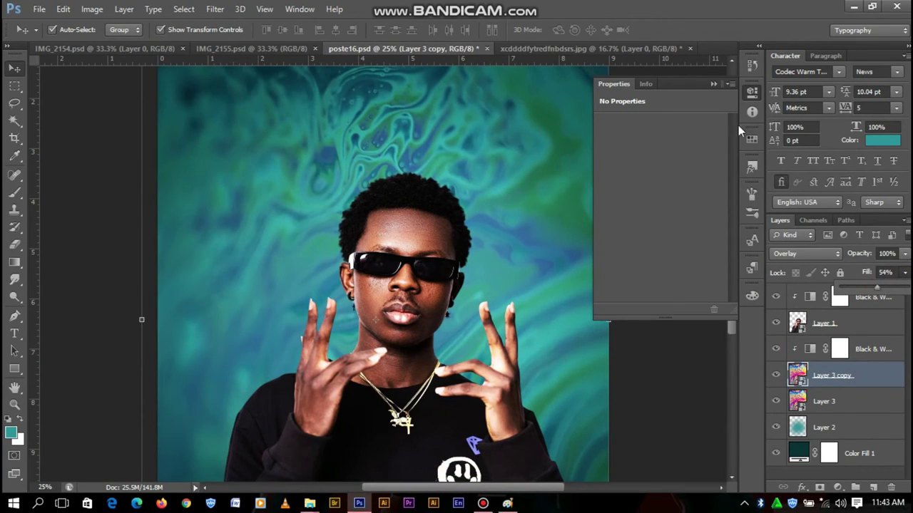
click(833, 403)
click(903, 273)
drag(850, 288, 845, 288)
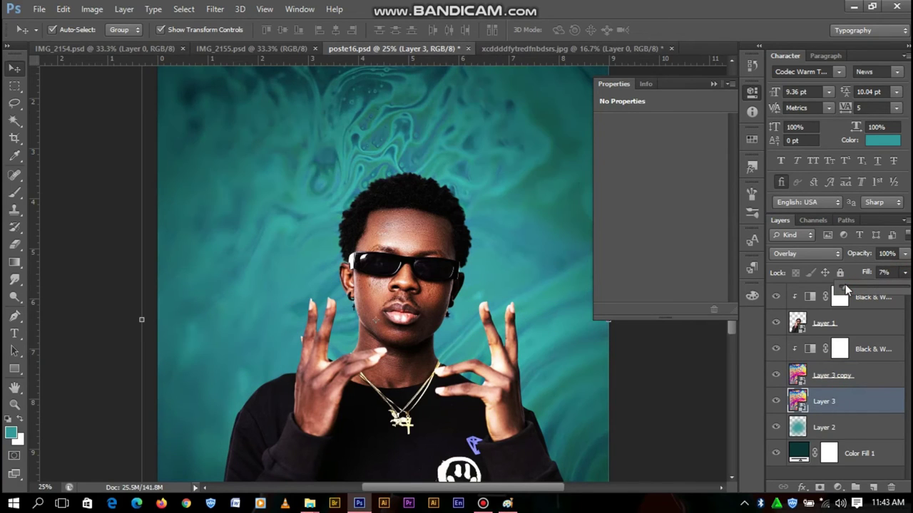
click(820, 376)
drag(893, 288, 889, 288)
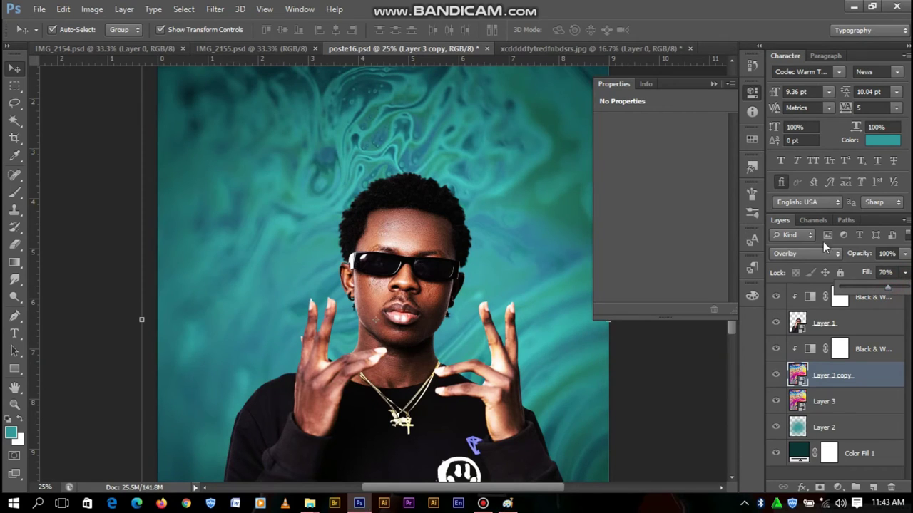
click(672, 114)
key(ctrl+plus)
Draw an ellipse and scale it up into a large disc above the head.
drag(15, 372, 50, 401)
click(399, 158)
click(485, 204)
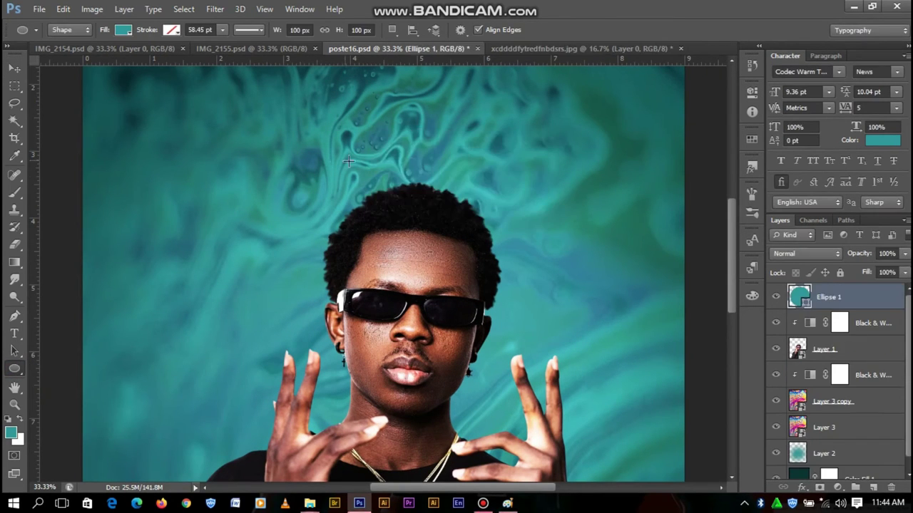
click(16, 72)
key(ctrl+t)
mouse_move(424, 157)
mouse_down()
mouse_move(619, 68)
mouse_move(533, 196)
mouse_move(494, 375)
mouse_up()
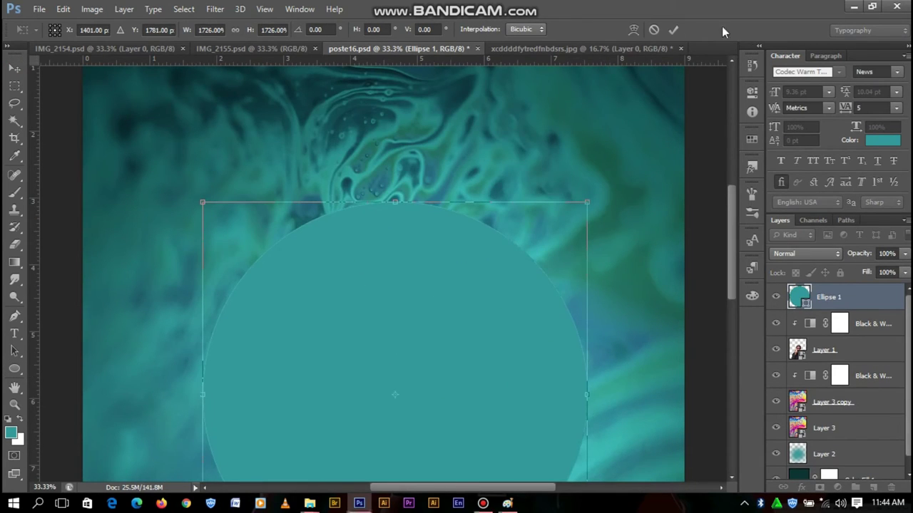
click(672, 30)
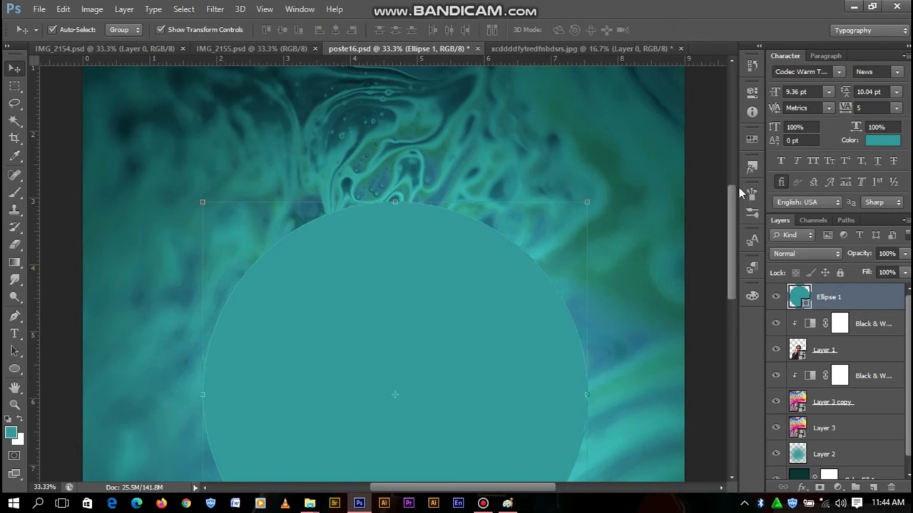
Move Ellipse 1 below Layer 1 and add a Gradient Overlay effect.
drag(827, 297, 827, 362)
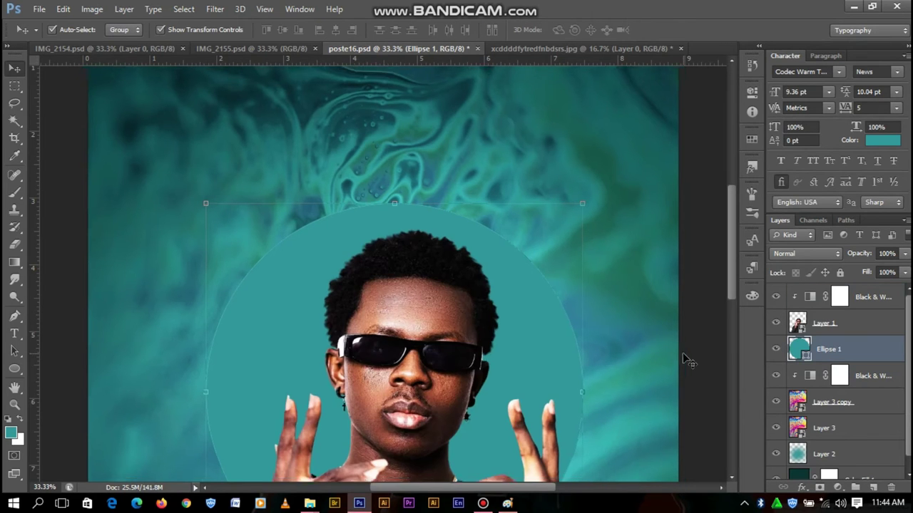
key(ctrl+minus)
click(801, 488)
click(833, 431)
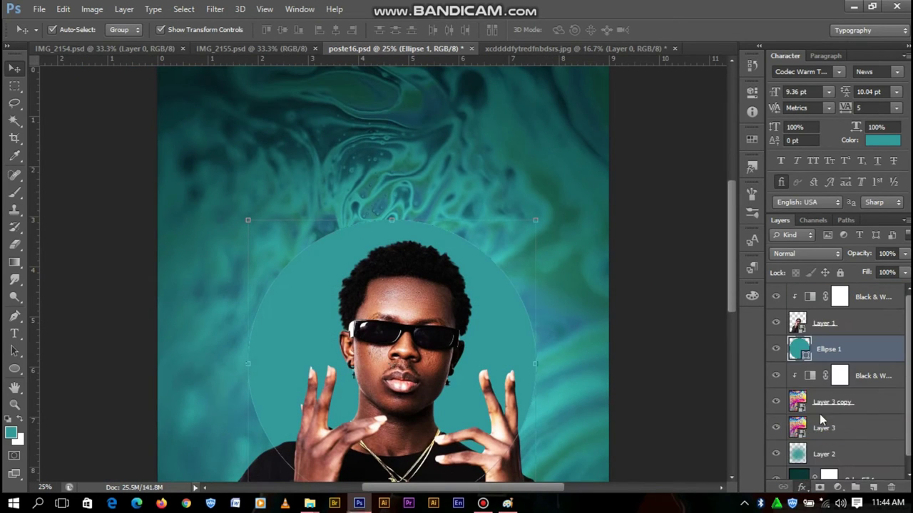
drag(505, 444, 789, 139)
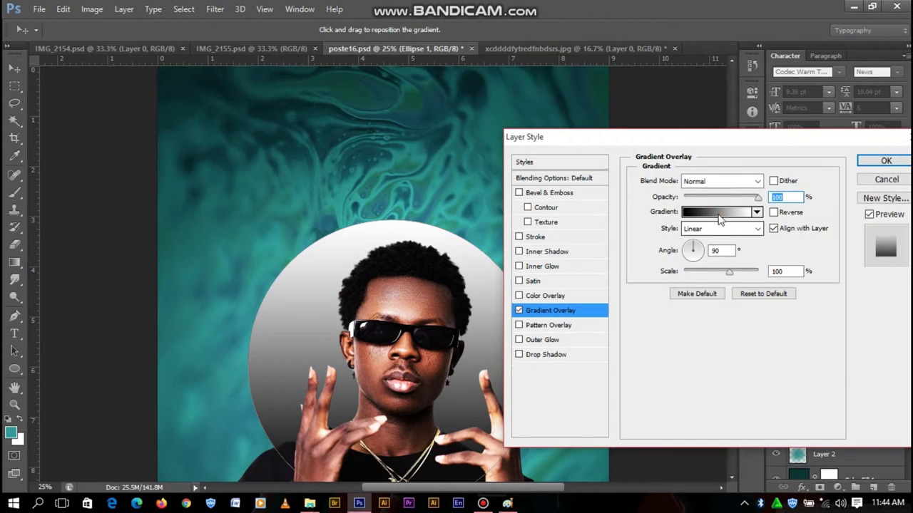
Choose a Foreground to Background gradient and set its right stop to pale yellow #fffeb4.
click(719, 214)
click(634, 209)
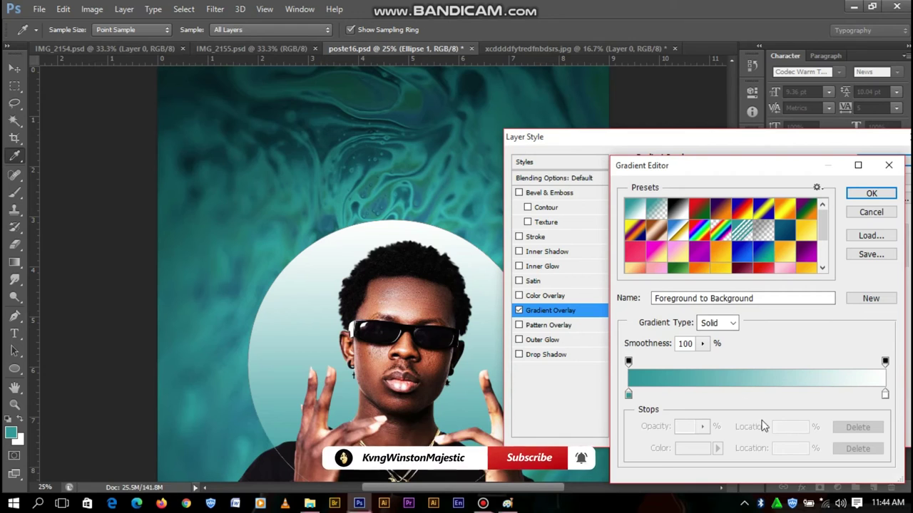
double_click(885, 395)
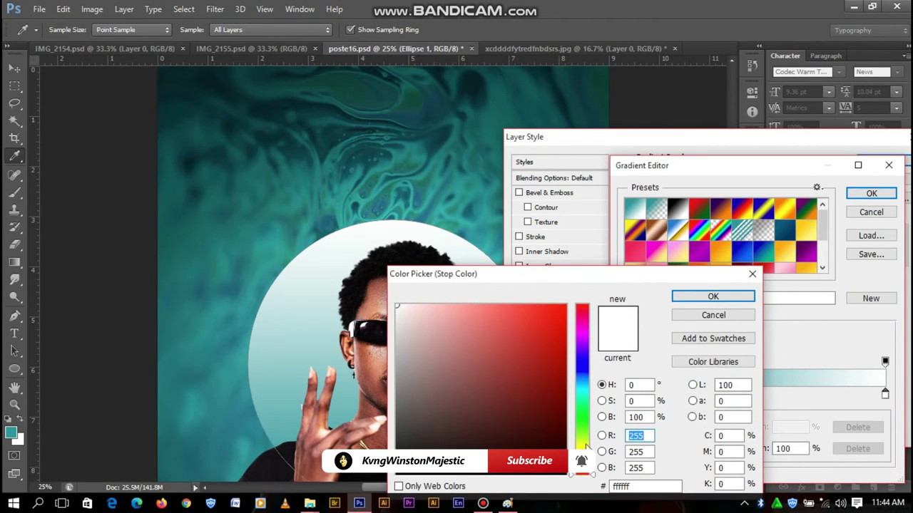
click(586, 446)
click(445, 305)
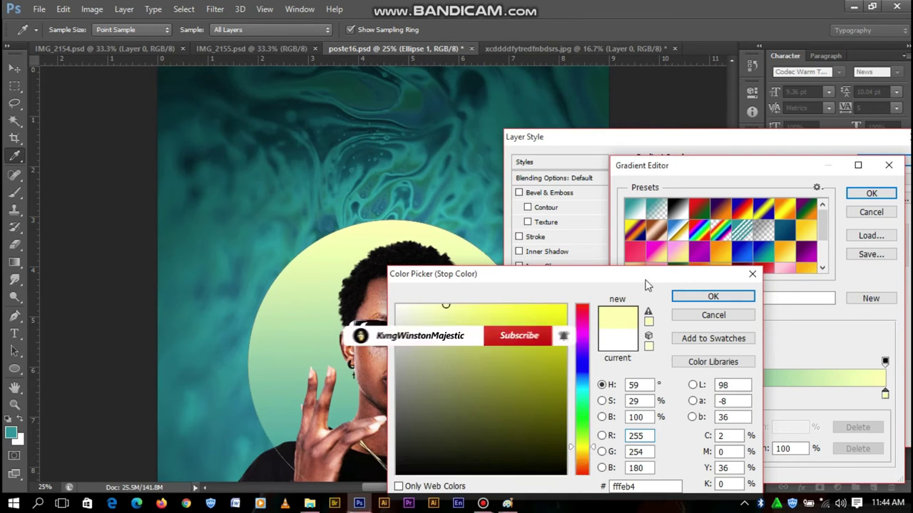
click(713, 298)
Set the left stop to pink #ff72cf and apply the gradient overlay.
double_click(628, 394)
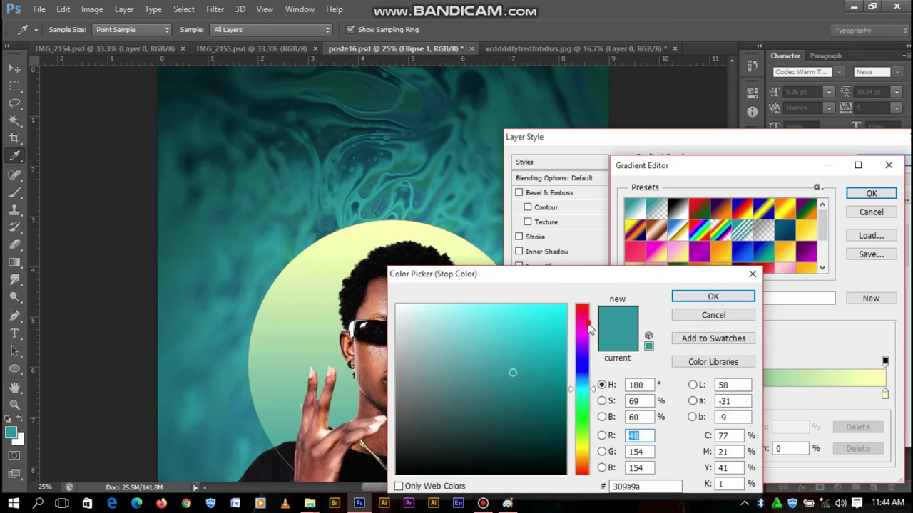
click(589, 325)
drag(507, 316, 484, 308)
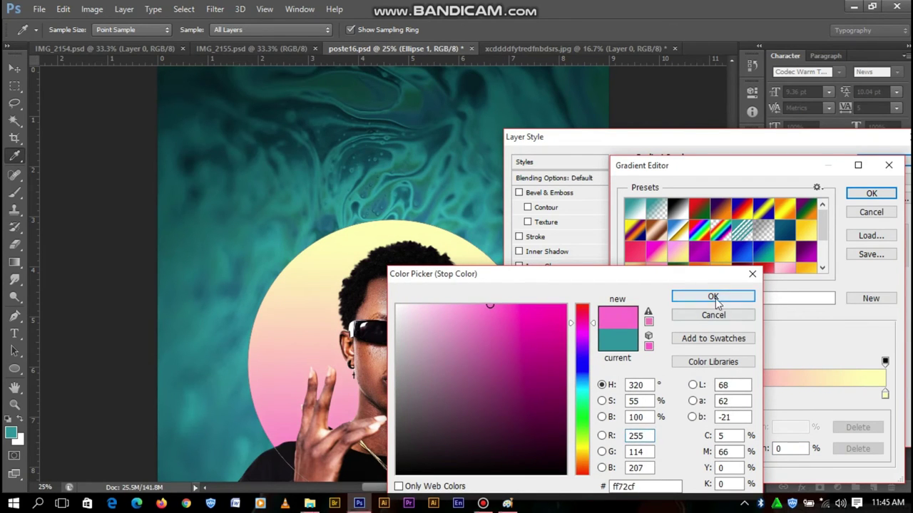
click(715, 299)
click(871, 194)
click(880, 160)
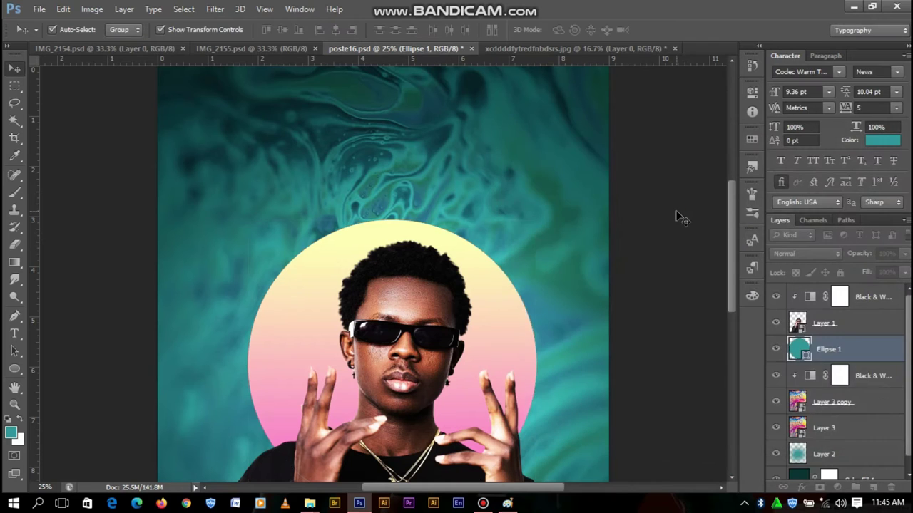
scroll(679, 217, down, 2)
Move the gradient disc up behind the man's head and duplicate it.
drag(492, 262, 492, 246)
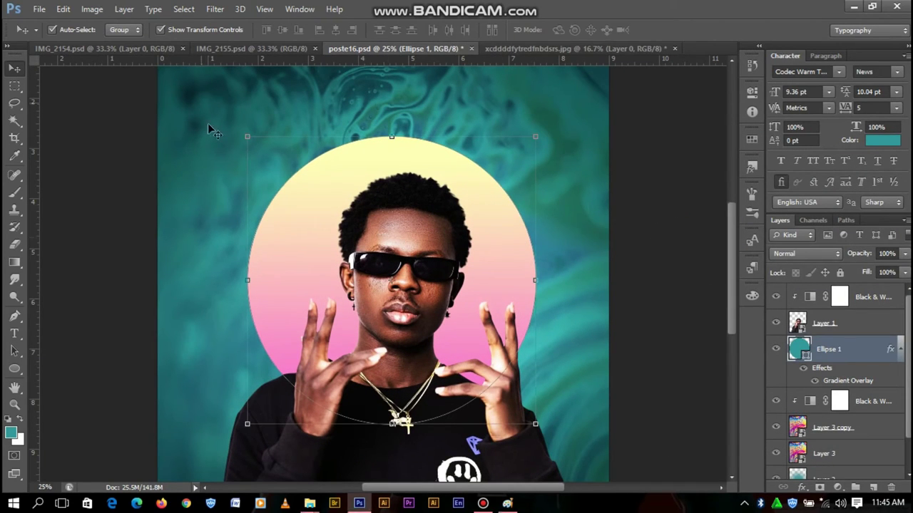
key(ctrl+j)
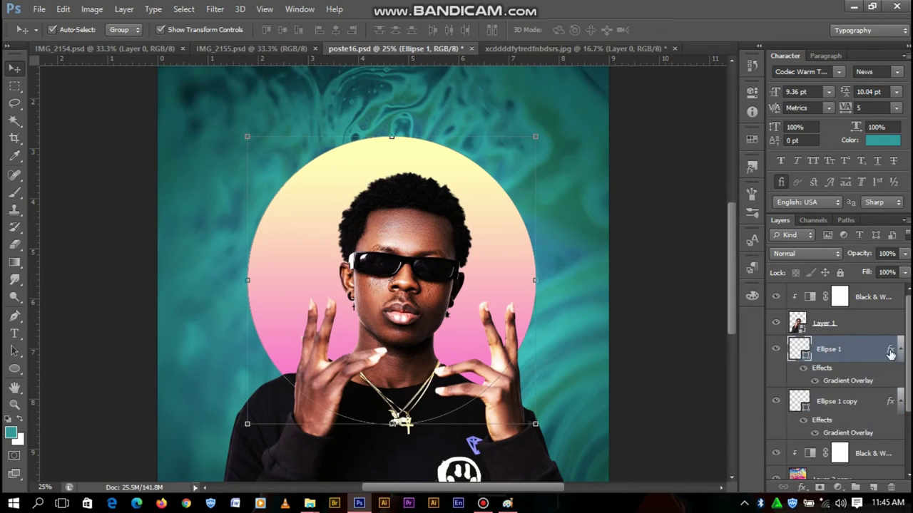
key(ctrl+z)
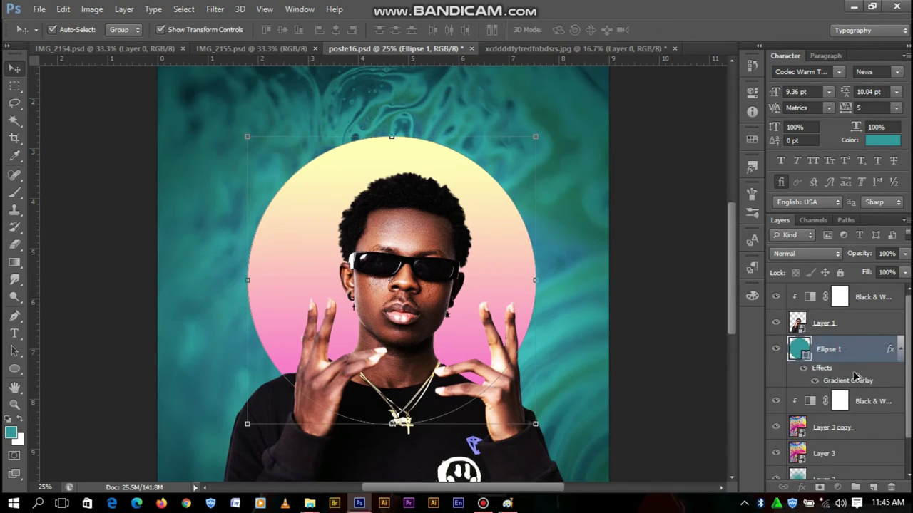
key(ctrl+j)
Convert Ellipse 1 to a smart object and apply a Gaussian Blur of about 143 radius.
click(900, 376)
right_click(870, 349)
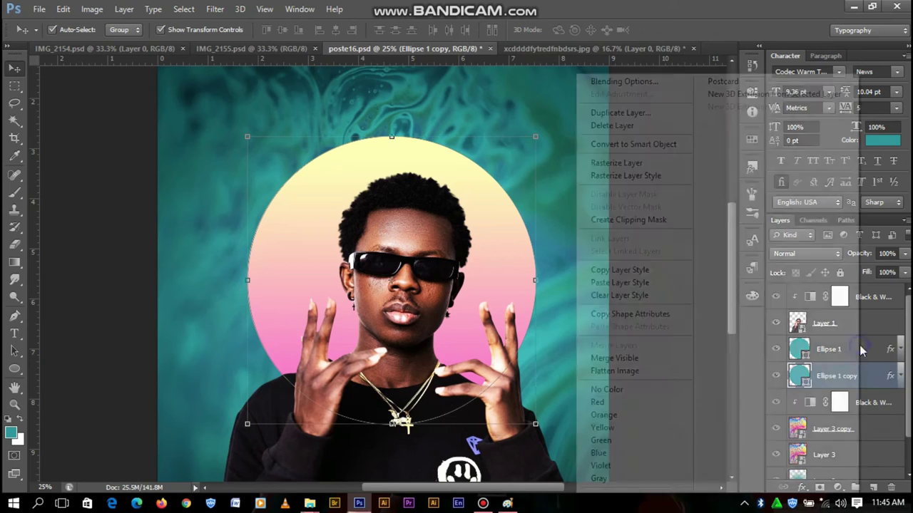
click(645, 145)
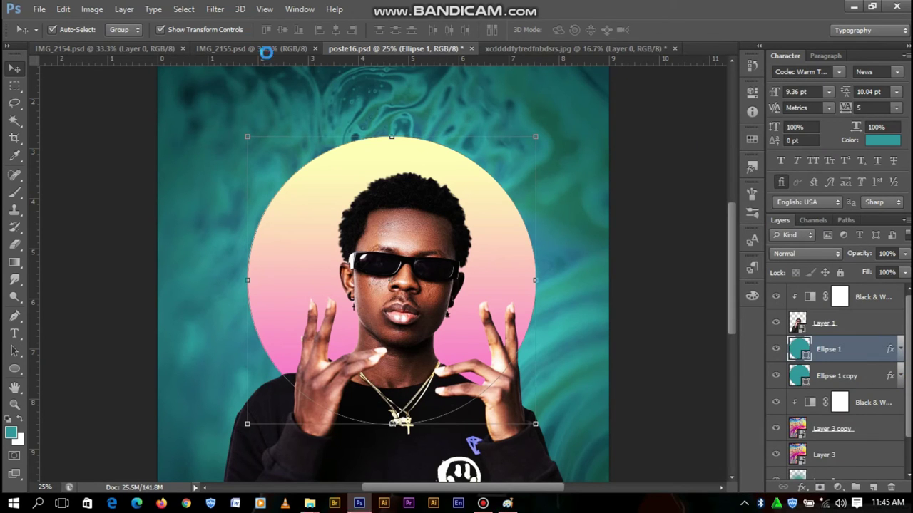
click(215, 8)
mouse_move(221, 144)
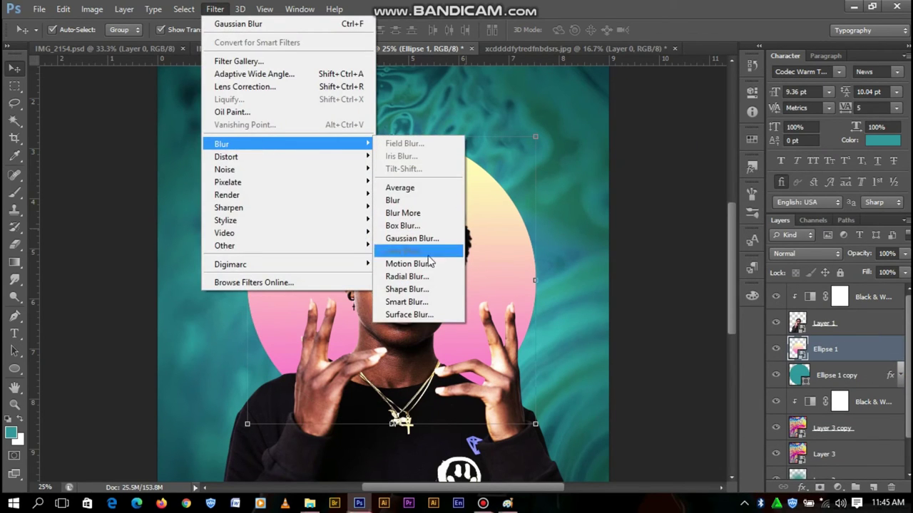
click(412, 238)
drag(785, 318, 764, 316)
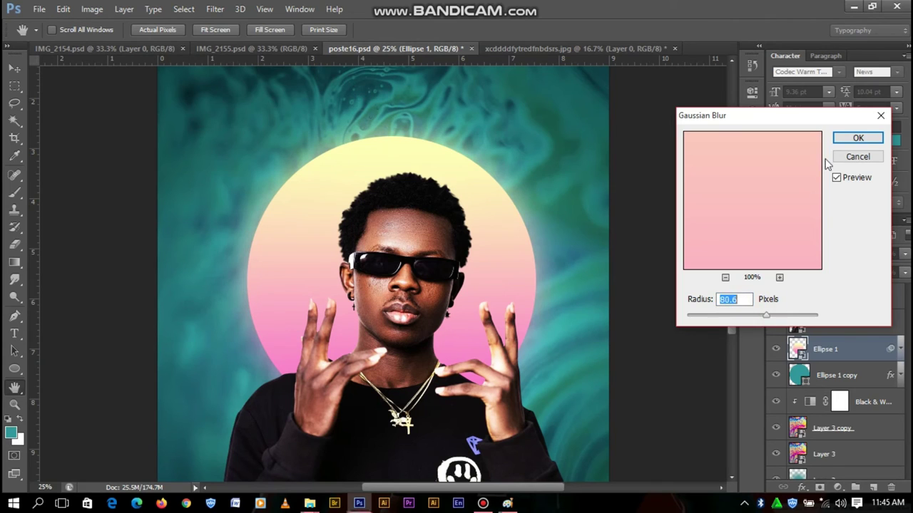
click(852, 138)
Duplicate the blurred glow three times and give the fourth copy a much stronger blur.
key(ctrl+j)
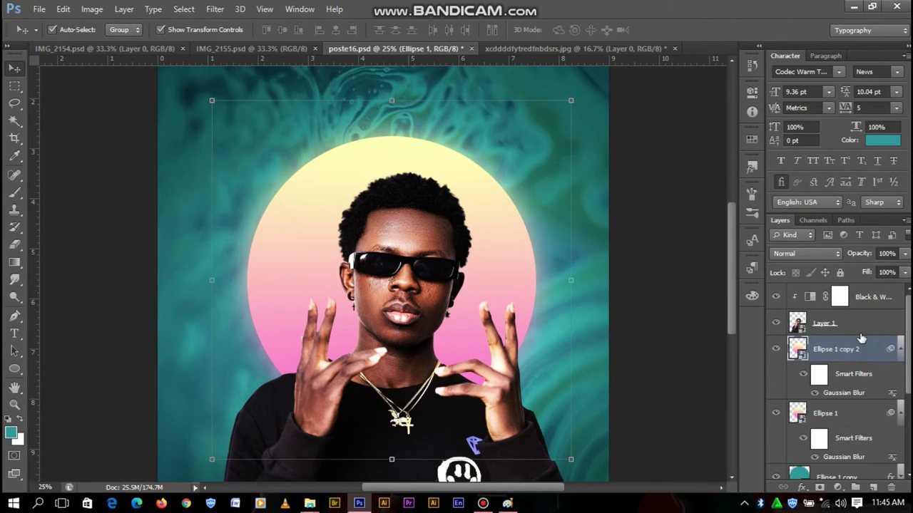
key(ctrl+j)
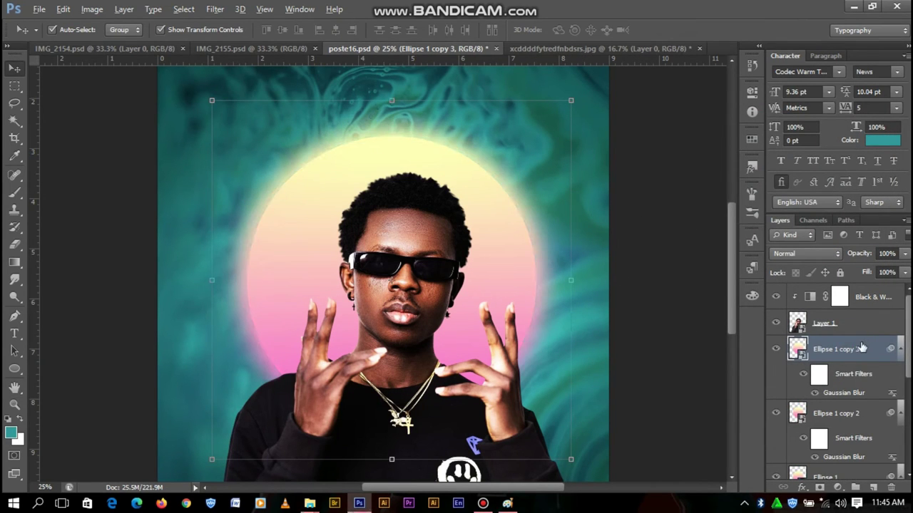
key(ctrl+j)
double_click(837, 396)
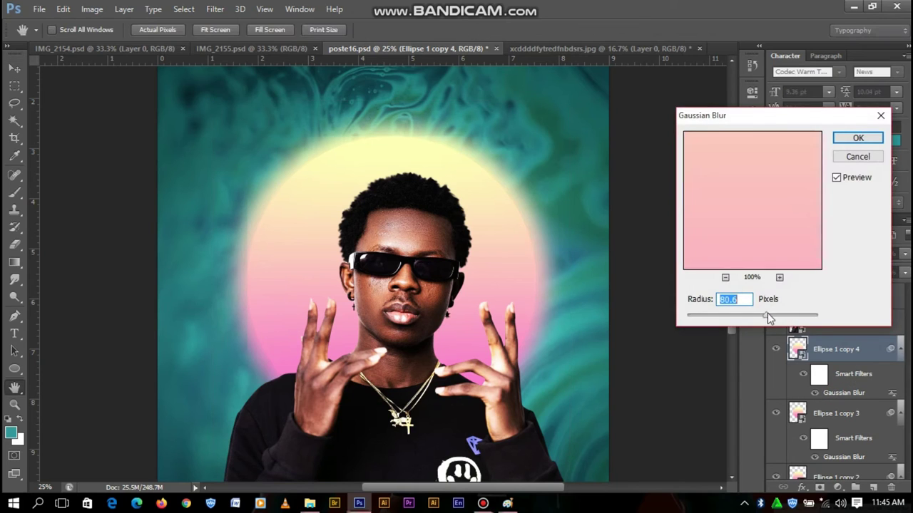
drag(786, 315, 802, 322)
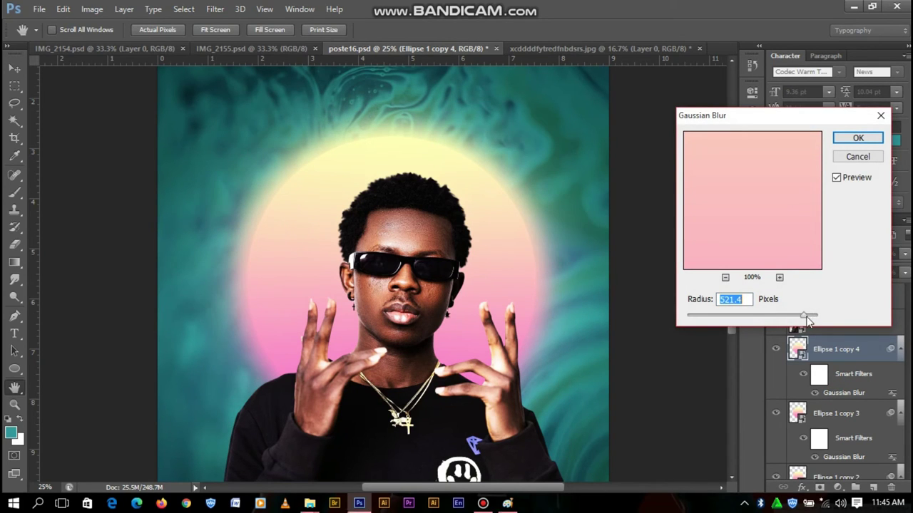
key(Return)
Collapse the filter lists, duplicate the glow as copy 5, and add a layer clipped to Layer 1.
click(900, 349)
click(900, 375)
click(900, 400)
key(ctrl+j)
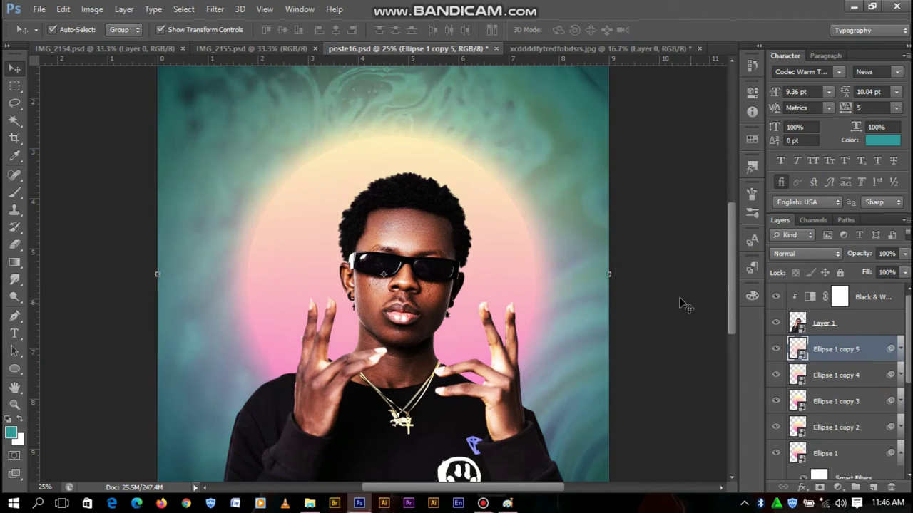
key(ctrl+shift+alt+n)
Sample a light cream colour from the glow and paint Layer 4 with a soft brush.
click(11, 431)
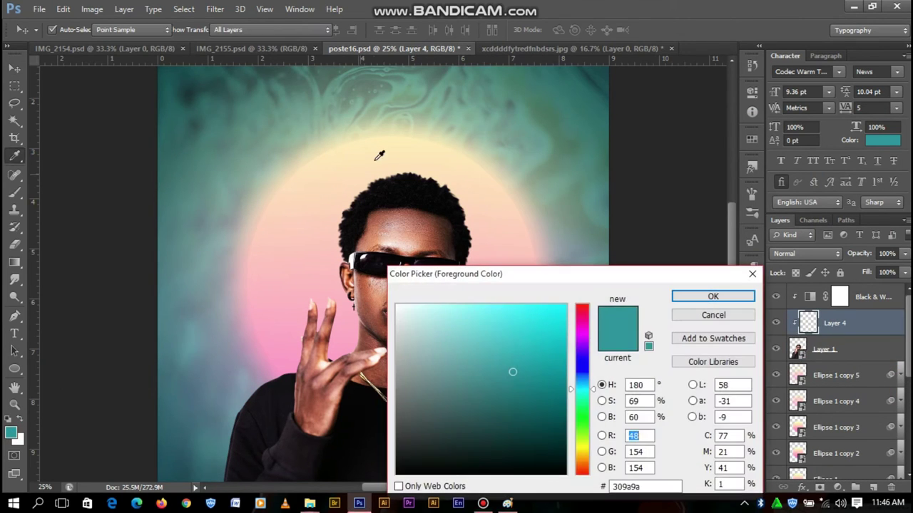
click(420, 182)
drag(427, 307, 425, 302)
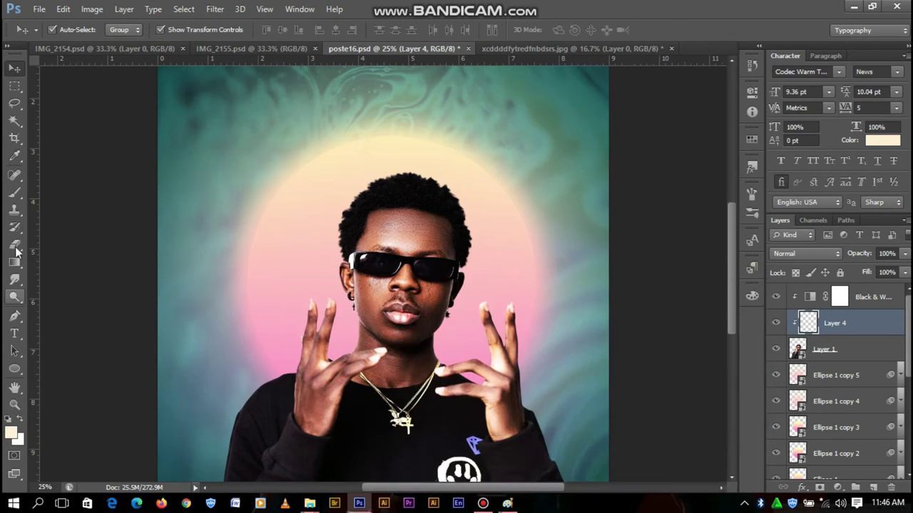
key(b)
right_click(327, 197)
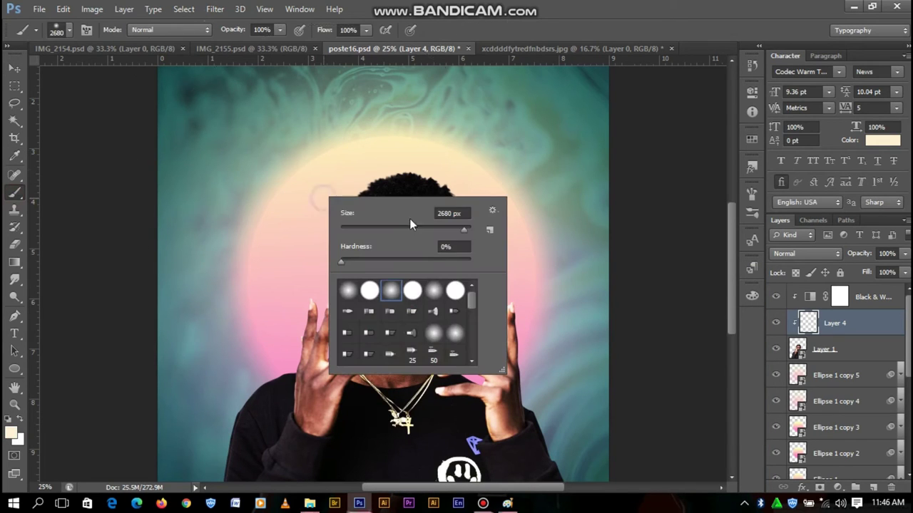
key(Return)
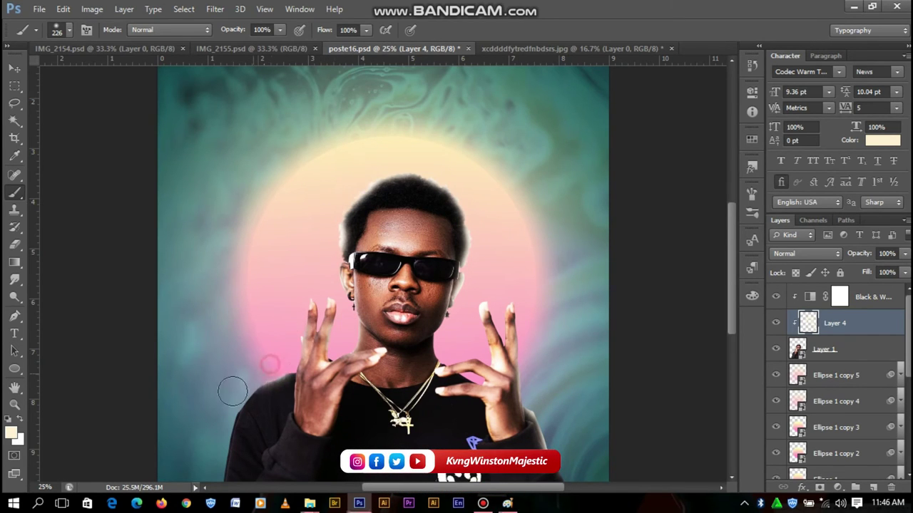
Erase cream light from the left side of the hair with a 166 px eraser.
key(e)
right_click(428, 303)
drag(499, 332, 470, 332)
key(Return)
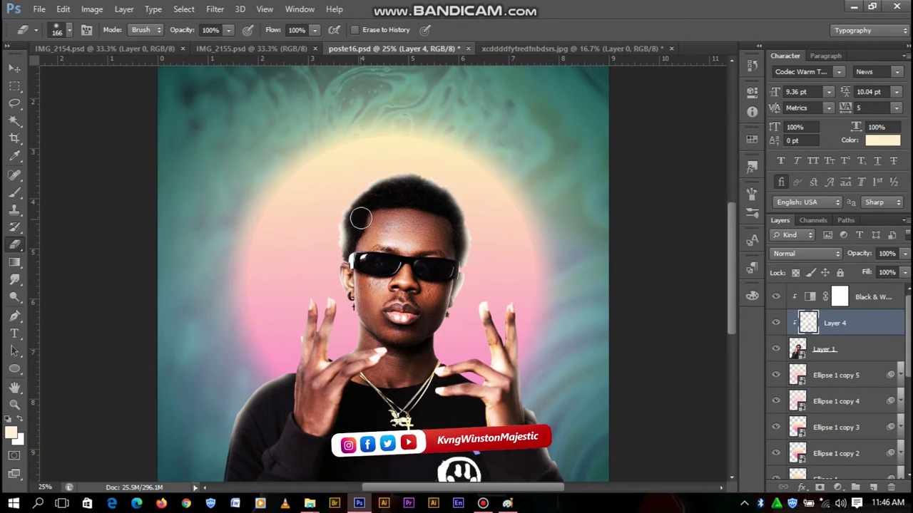
mouse_move(355, 236)
mouse_down()
mouse_move(391, 190)
mouse_move(444, 249)
mouse_up()
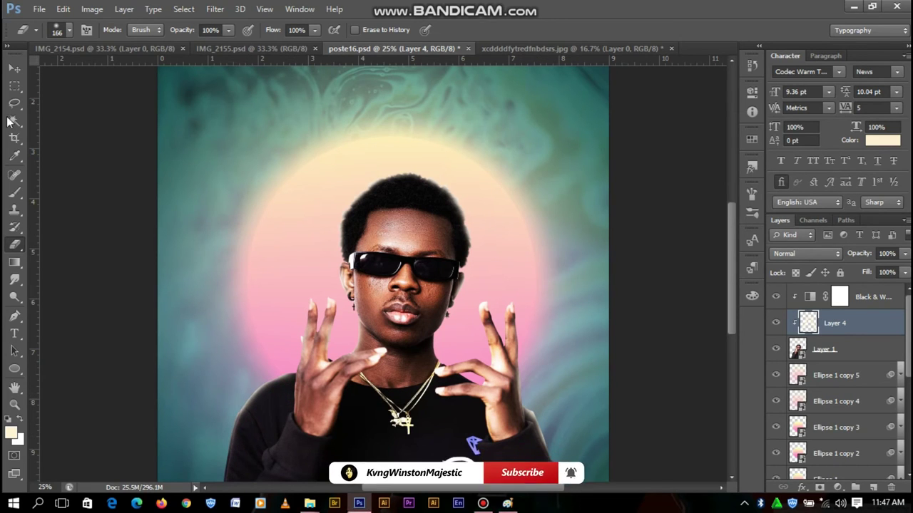
Duplicate the cream light layer and set the copy's blend mode to Overlay.
click(16, 69)
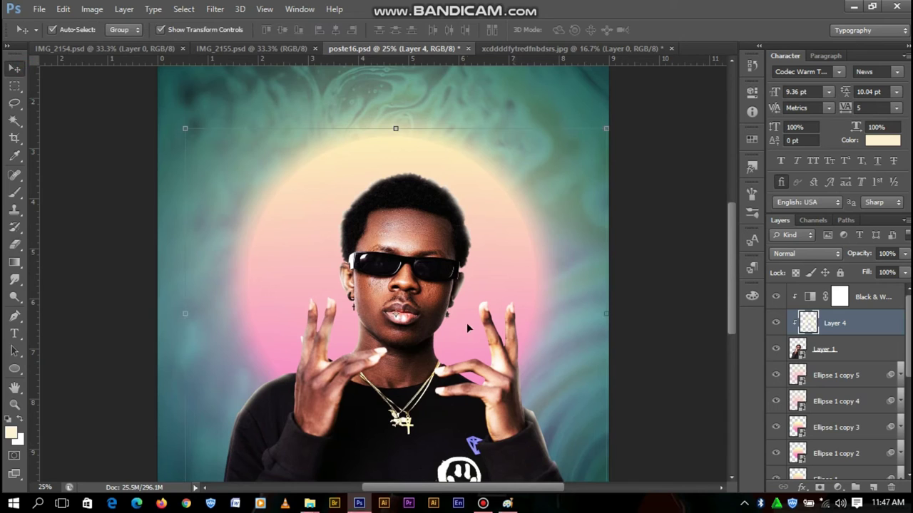
click(17, 245)
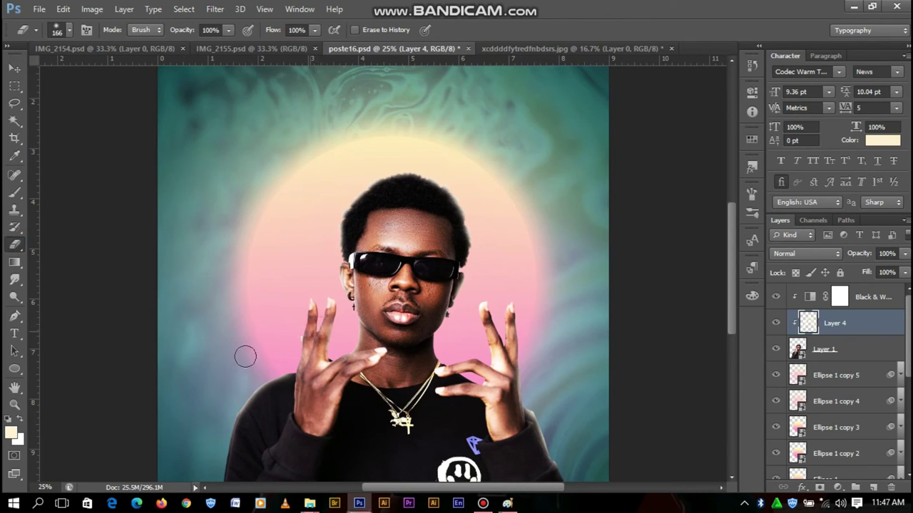
click(15, 71)
key(ctrl+j)
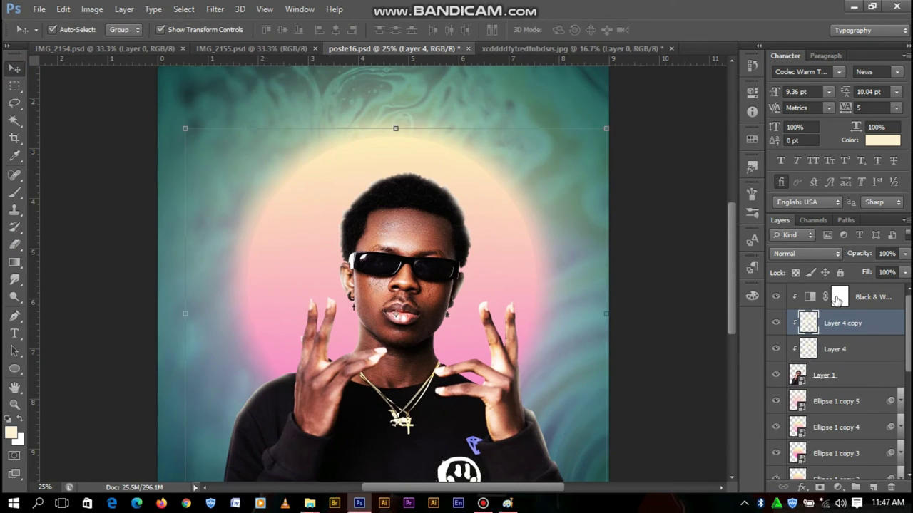
click(806, 253)
click(792, 172)
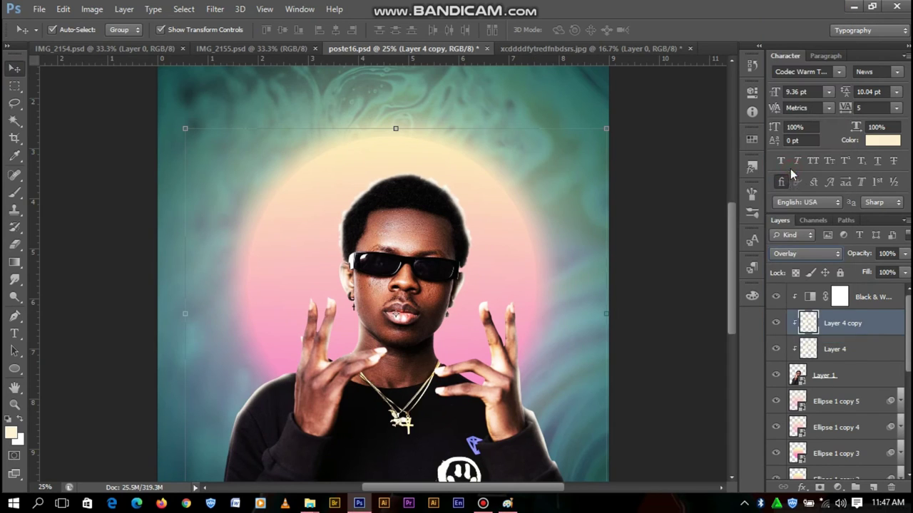
Set Layer 4's fill to 56% and select the Black & White adjustment layer.
click(844, 349)
click(904, 272)
drag(866, 295, 876, 296)
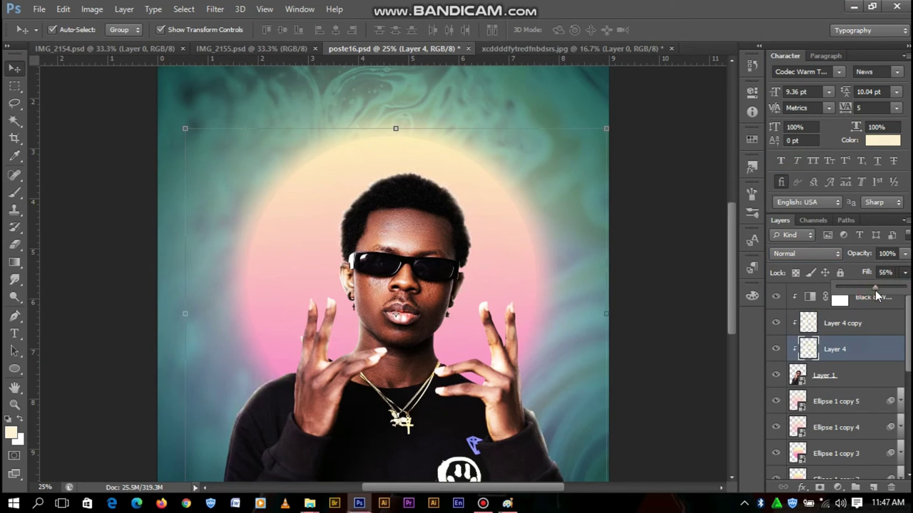
click(661, 239)
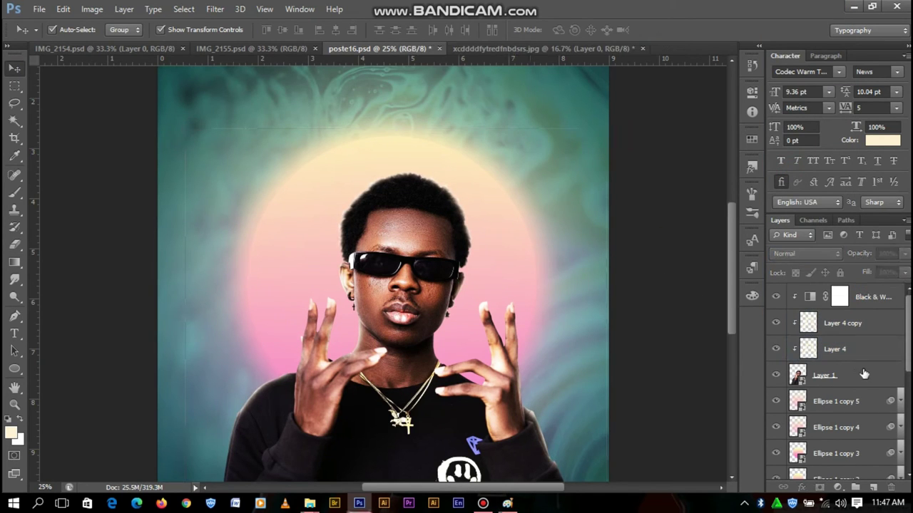
click(883, 305)
Paint a large soft cream wash over the poster on a new top layer.
key(Return)
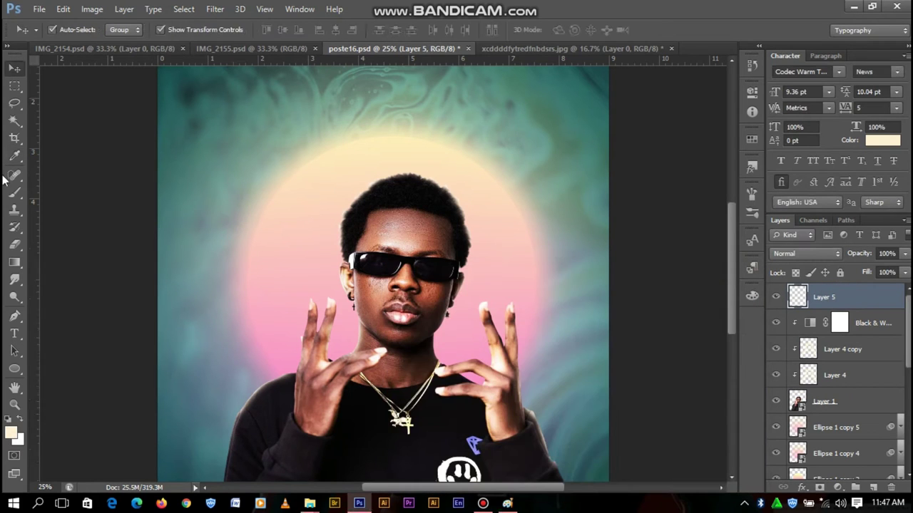
key(b)
key(ctrl+minus)
right_click(463, 218)
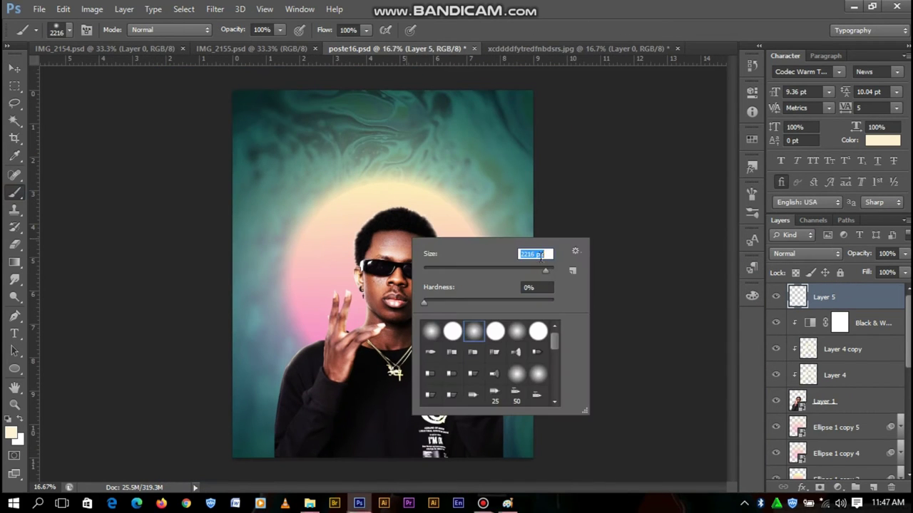
key(Return)
click(356, 143)
right_click(335, 214)
key(Return)
click(259, 274)
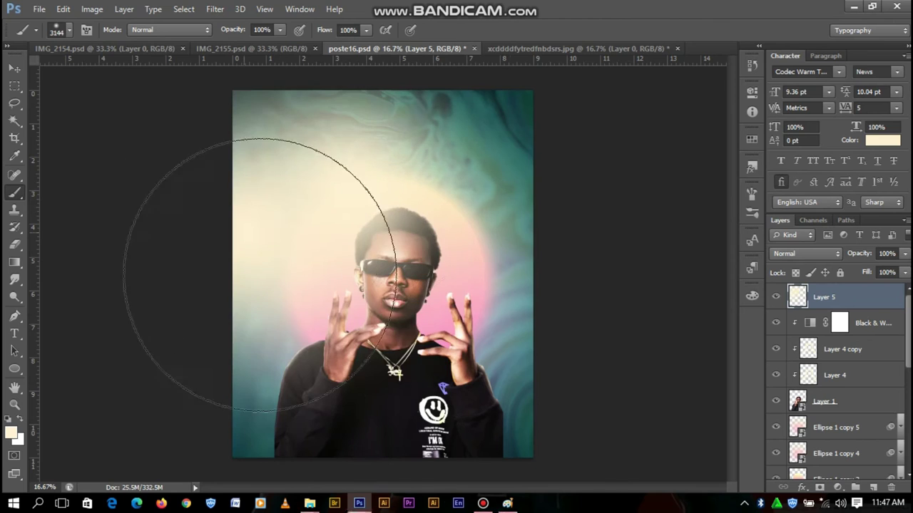
click(531, 292)
Erase the haze from the centre with a large eraser and lower the layer's fill to 64%.
key(v)
key(ctrl+plus)
key(e)
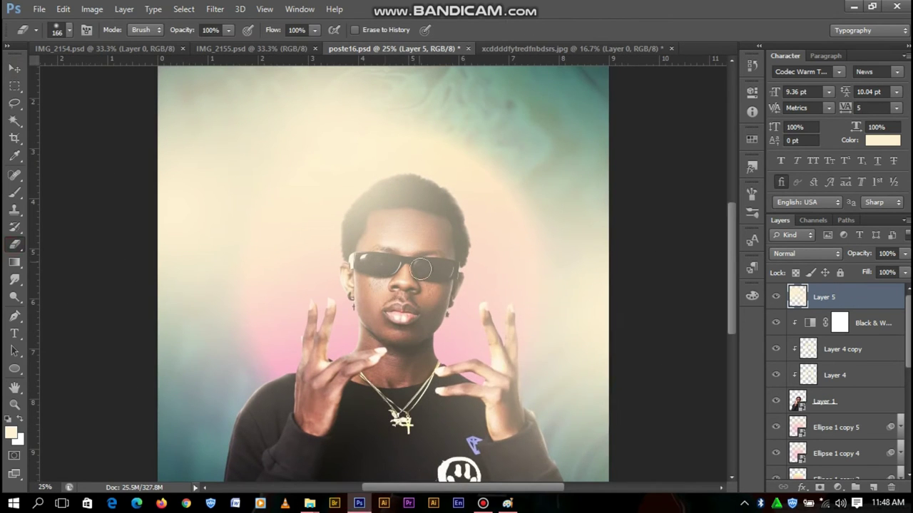
right_click(420, 269)
key(Return)
key(ctrl+minus)
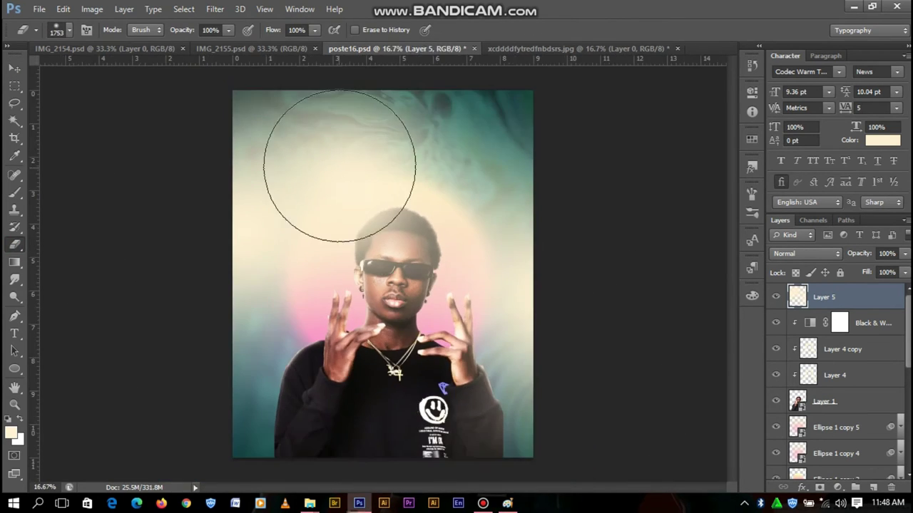
click(16, 66)
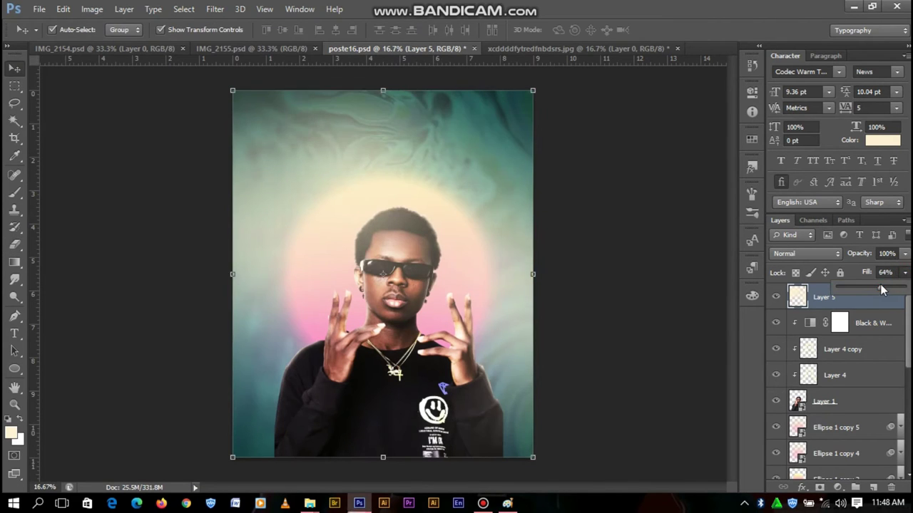
click(591, 219)
key(ctrl+plus)
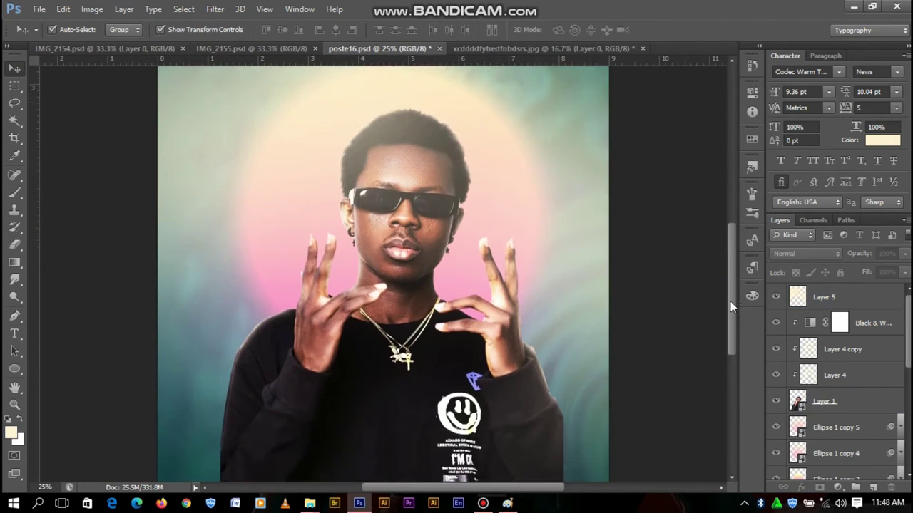
Select the man's photo layer, then the Black & White 2 adjustment layer.
click(824, 401)
scroll(834, 378, down, 3)
click(483, 503)
click(483, 504)
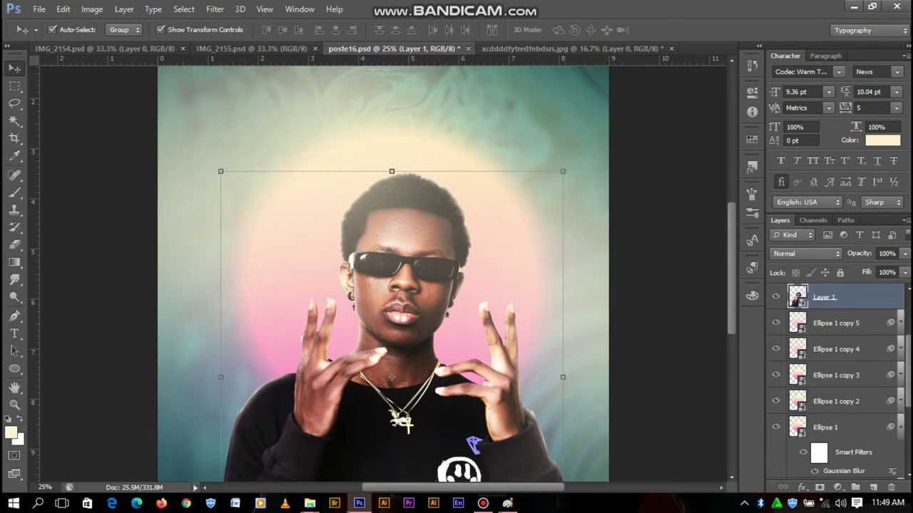
click(856, 432)
Add a Hue/Saturation adjustment at Hue +180 to warm the teal background, then select Layer 5.
click(837, 487)
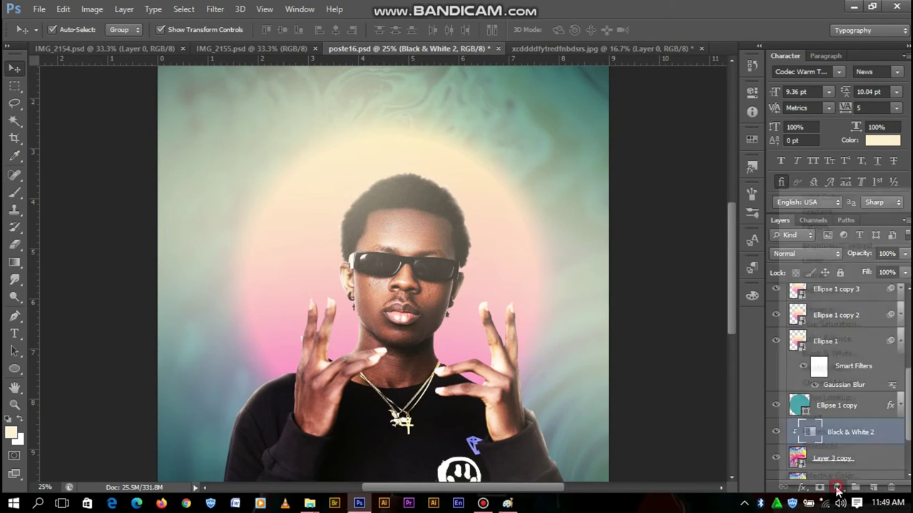
click(806, 324)
drag(660, 173, 726, 169)
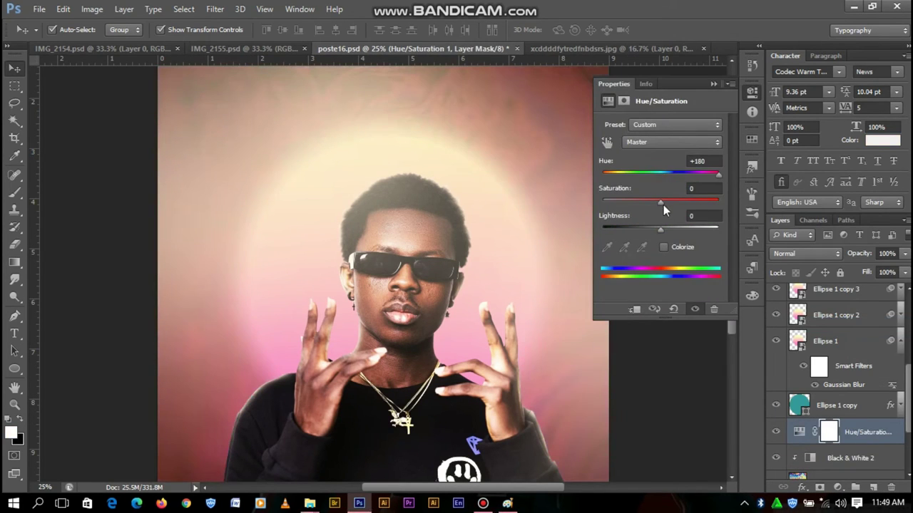
click(713, 83)
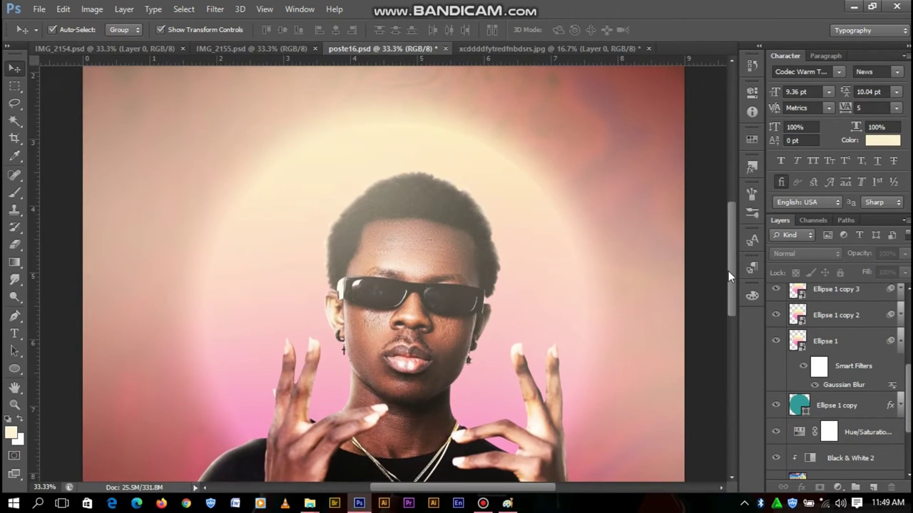
key(ctrl+plus)
click(476, 299)
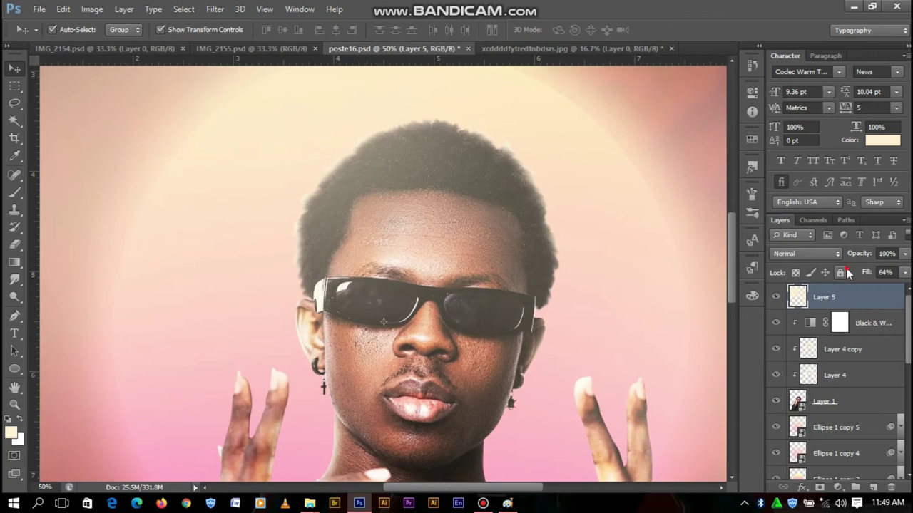
With Ellipse 1 copy selected, draw a Pen path along the left lens's top edge as a shape.
scroll(907, 408, down, 5)
click(824, 392)
right_click(836, 456)
click(672, 224)
click(15, 316)
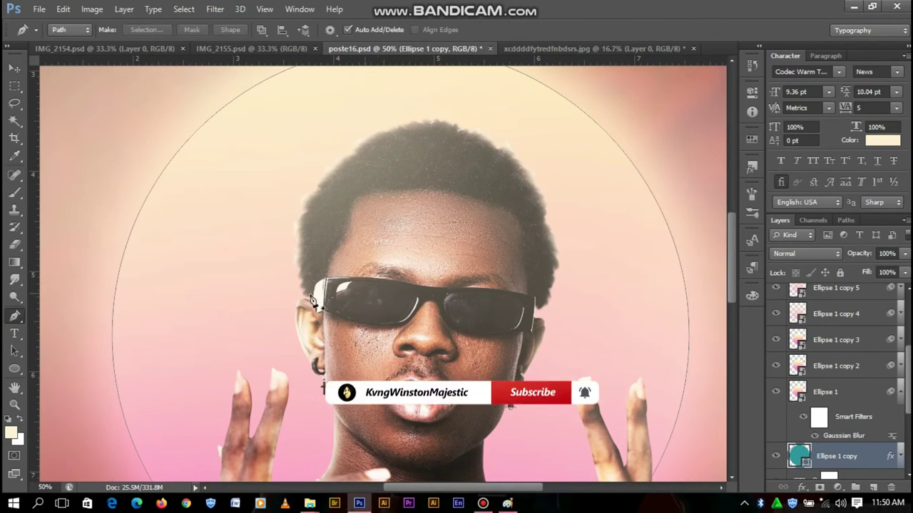
scroll(388, 291, up, 1)
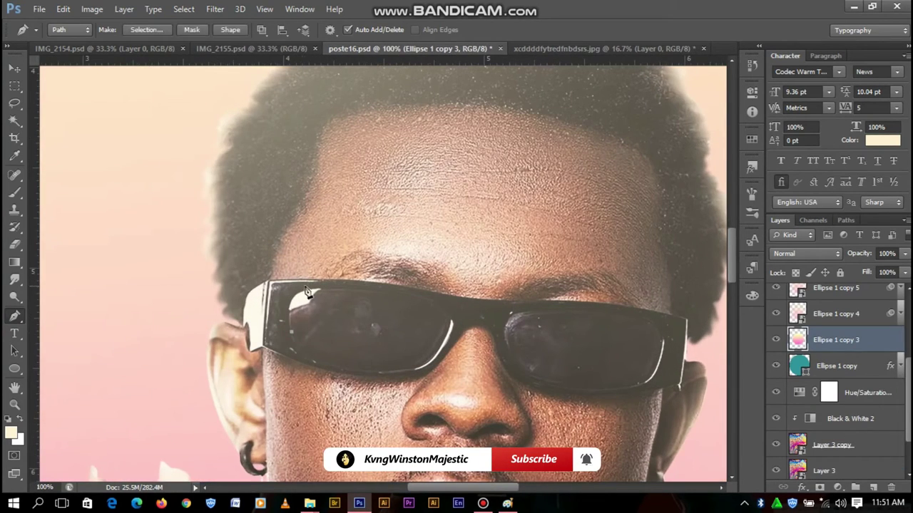
click(308, 291)
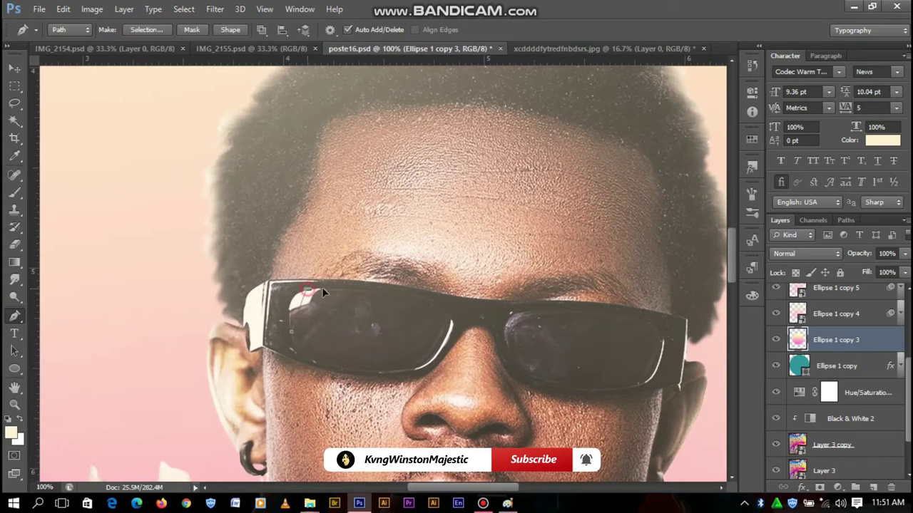
drag(443, 311, 455, 326)
drag(407, 368, 381, 378)
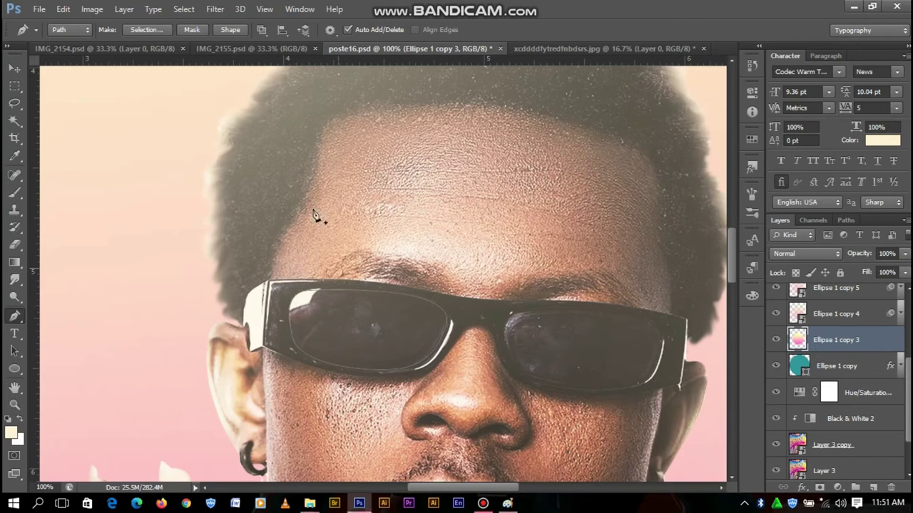
click(229, 29)
Bring the lens shape to the top and give it a yellow-to-pink Gradient Overlay.
click(15, 68)
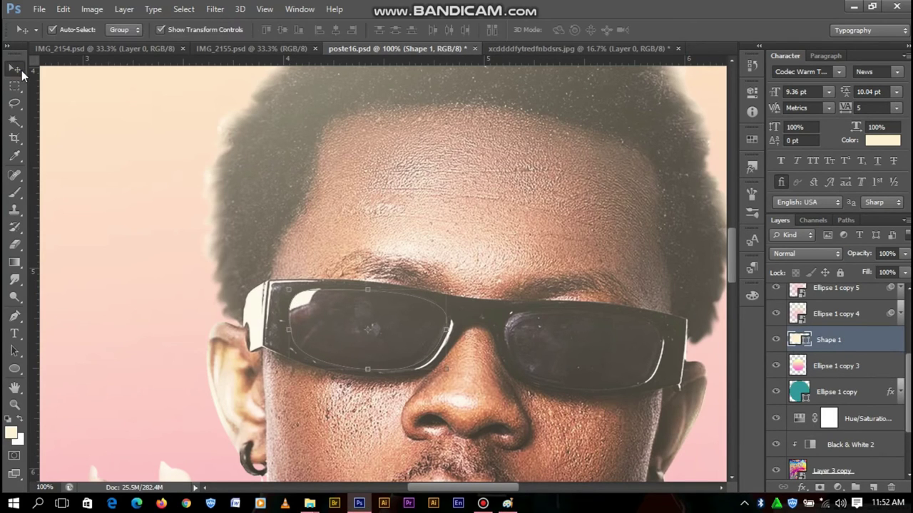
key(ctrl+shift+bracketright)
double_click(876, 296)
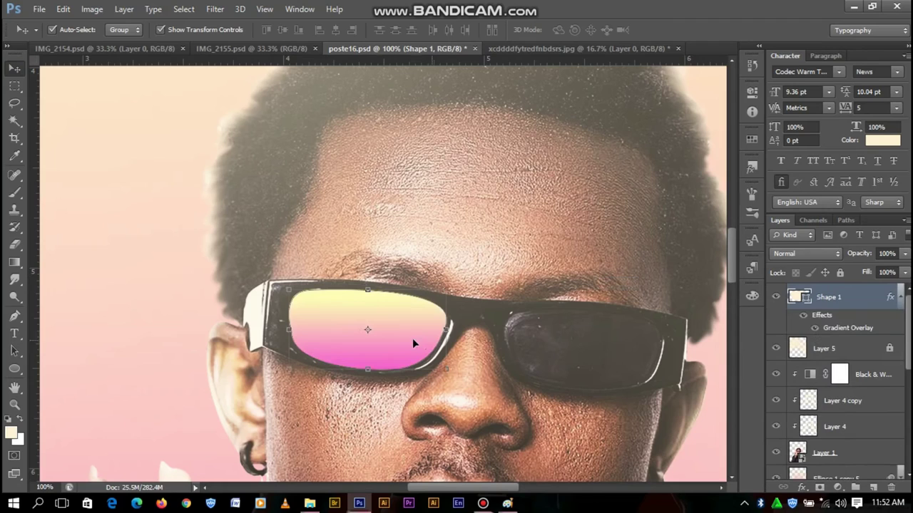
key(ctrl+j)
click(15, 316)
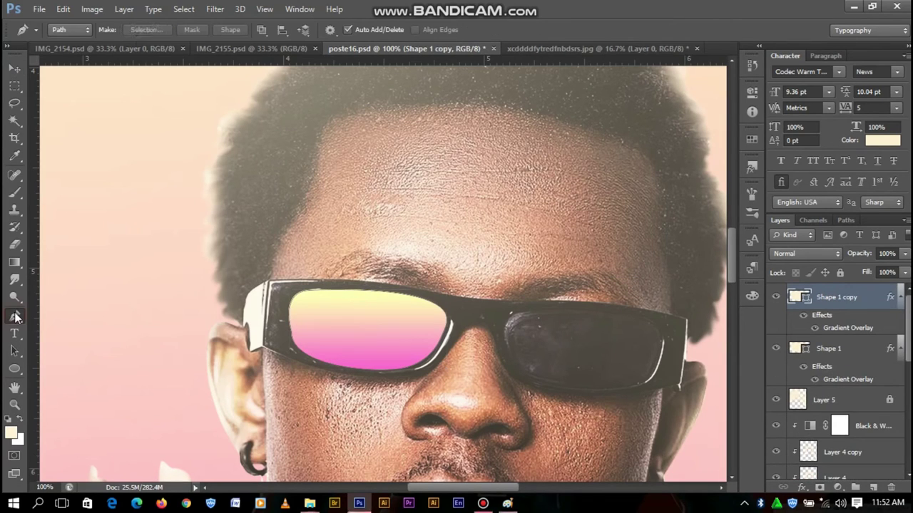
click(891, 491)
Switch between the Delete and Add Anchor Point tools to refine the lens outline.
right_click(15, 317)
click(70, 350)
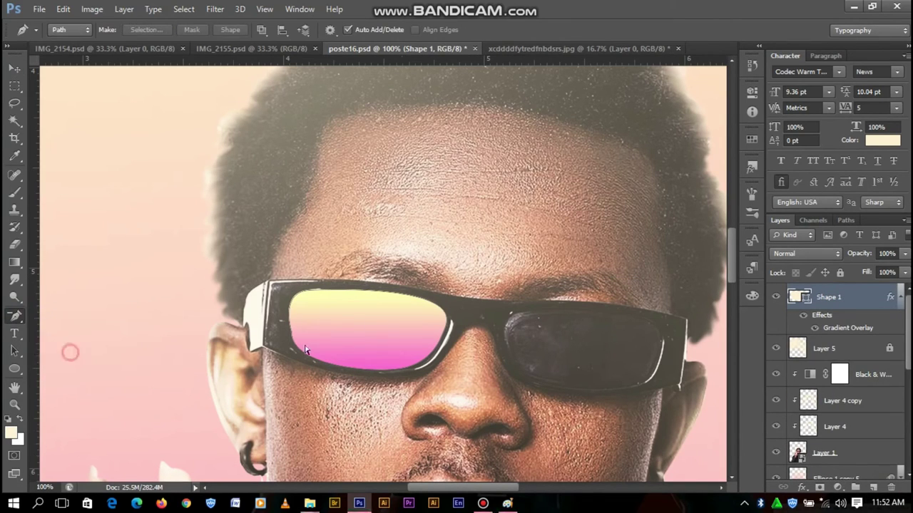
right_click(8, 321)
click(50, 340)
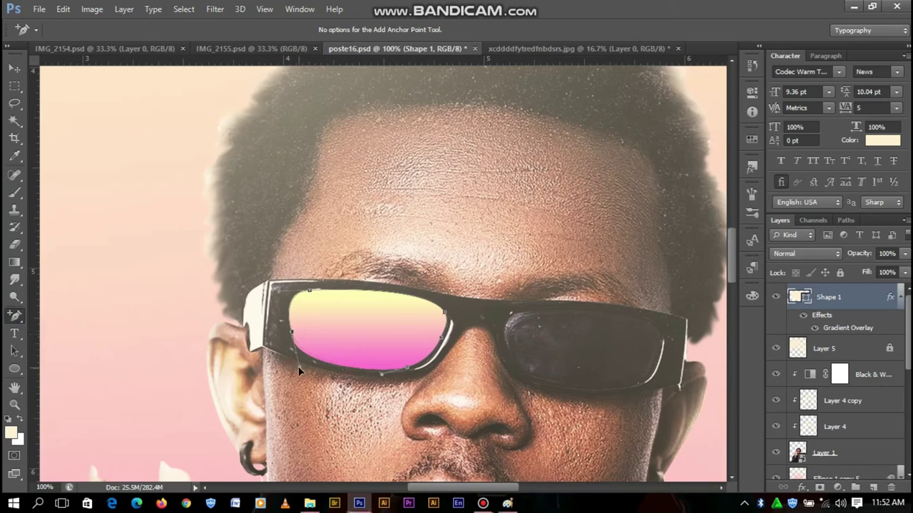
key(v)
Clip the lens shape to the layer below, release the clip, and duplicate the left lens shape.
right_click(838, 299)
click(631, 220)
key(ctrl+alt+g)
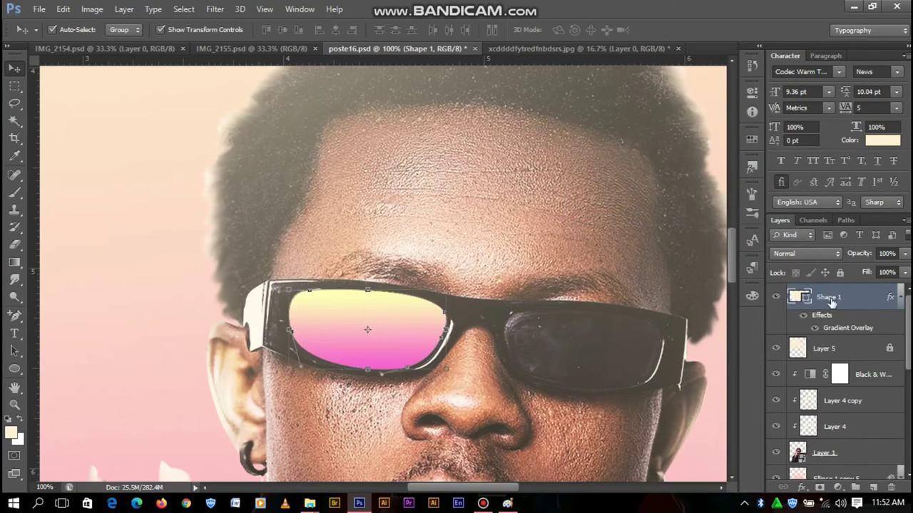
key(ctrl+j)
key(ctrl+t)
Move the lens copy onto the right lens and reshape it there with added anchor points.
mouse_move(446, 329)
mouse_down()
mouse_move(663, 329)
mouse_move(681, 320)
mouse_up()
key(Return)
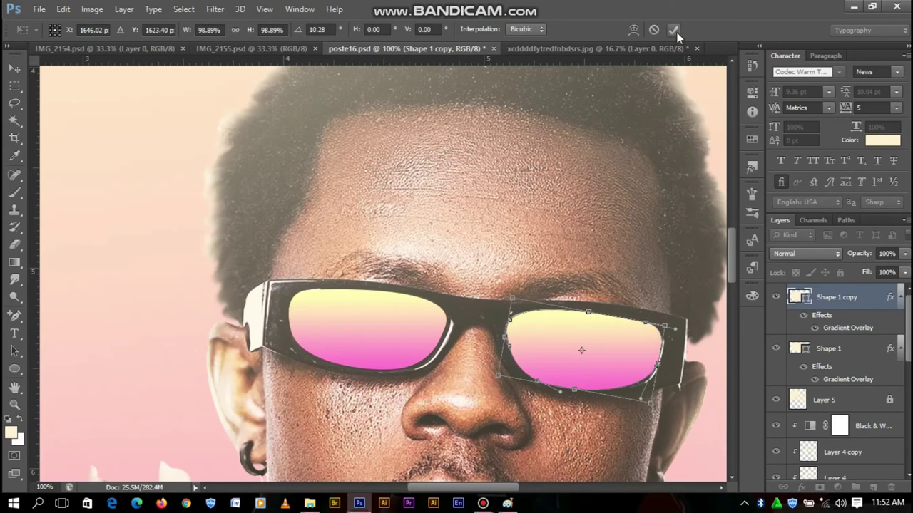
click(673, 29)
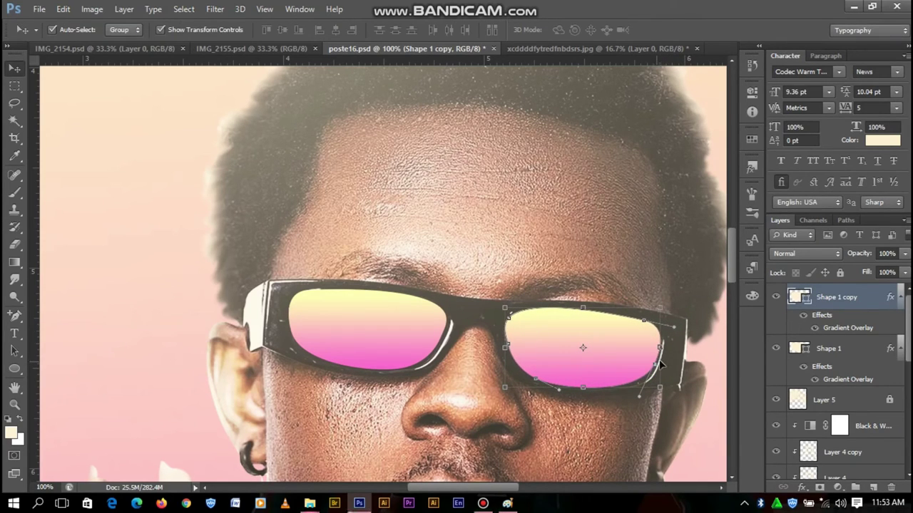
click(12, 322)
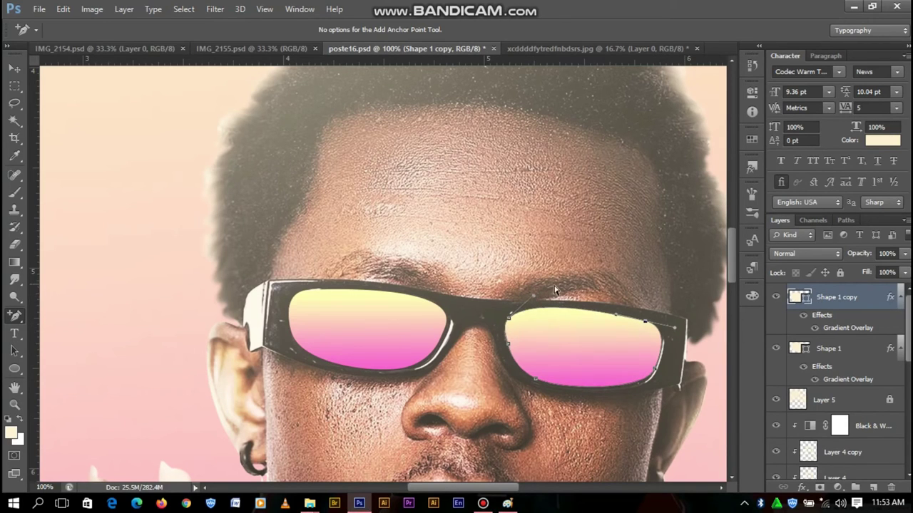
click(15, 68)
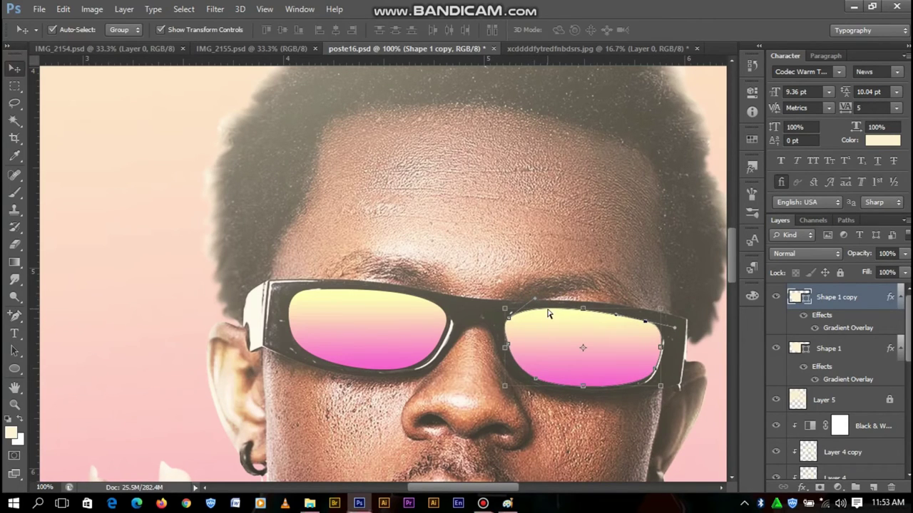
key(ctrl+minus)
key(ctrl+minus)
key(ctrl+minus)
key(ctrl+minus)
click(662, 244)
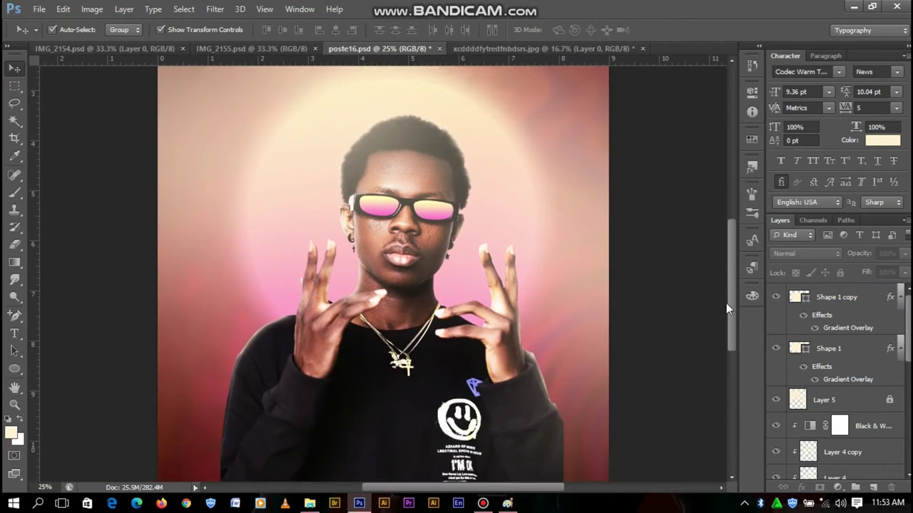
Save the poster and add an empty layer above the Black & White adjustment layer.
key(ctrl+s)
scroll(732, 311, down, 2)
click(892, 471)
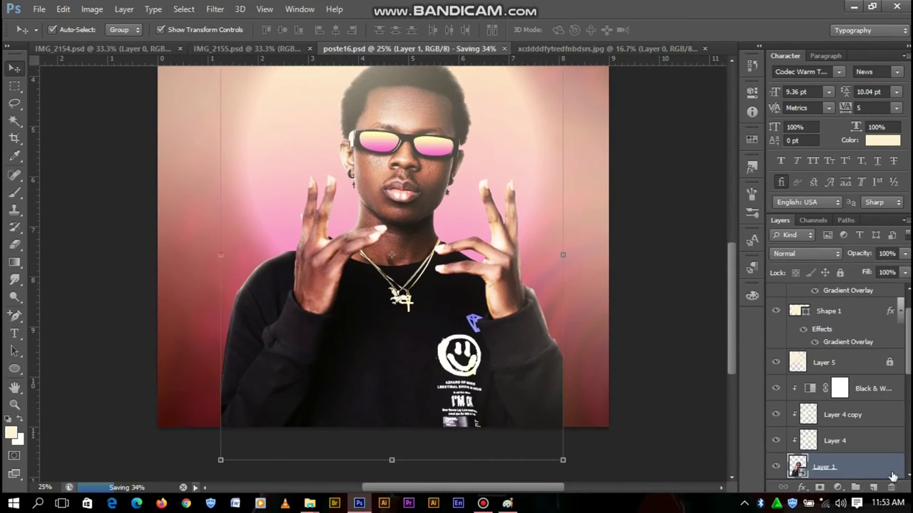
click(879, 389)
click(874, 487)
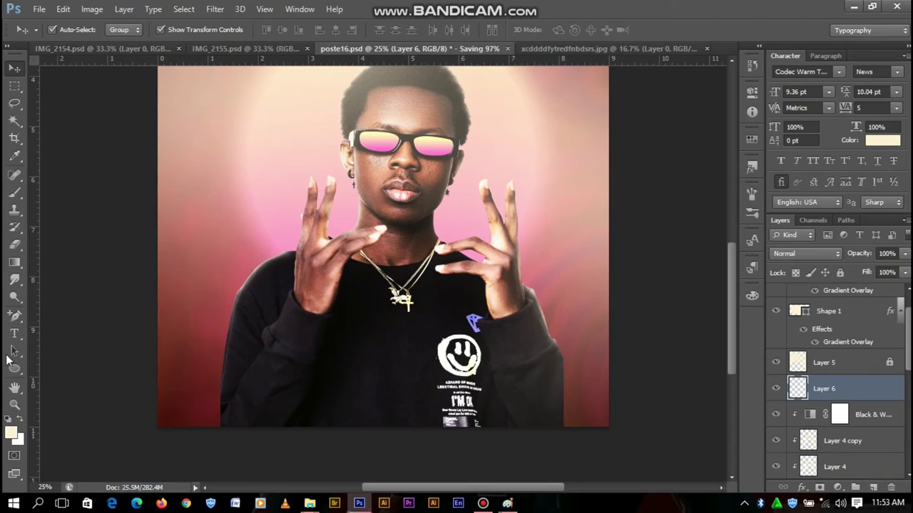
Set the foreground to black, discard the empty layer and duplicate the Color Fill layer.
key(i)
click(11, 432)
text(0)
click(752, 274)
key(v)
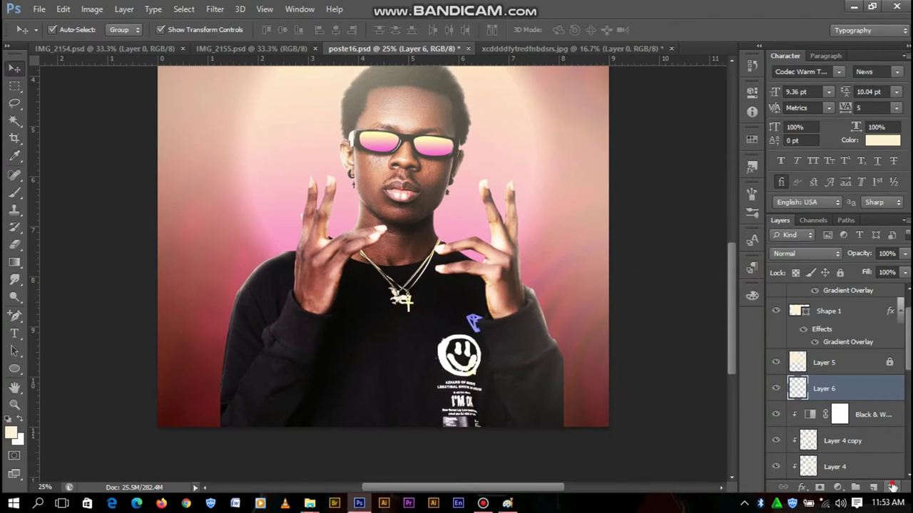
key(ctrl+z)
Move the Color Fill copy below Layer 5 and make its colour black.
drag(868, 363, 863, 412)
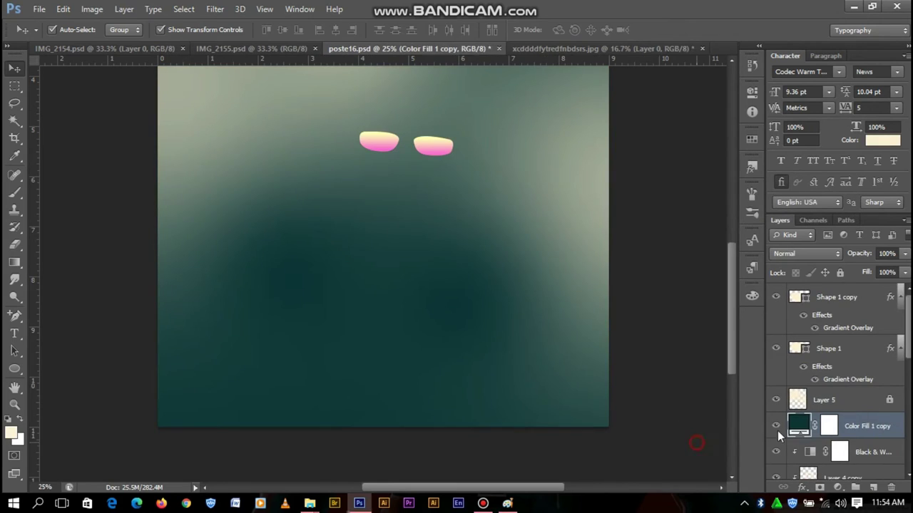
double_click(799, 426)
text(0)
click(683, 300)
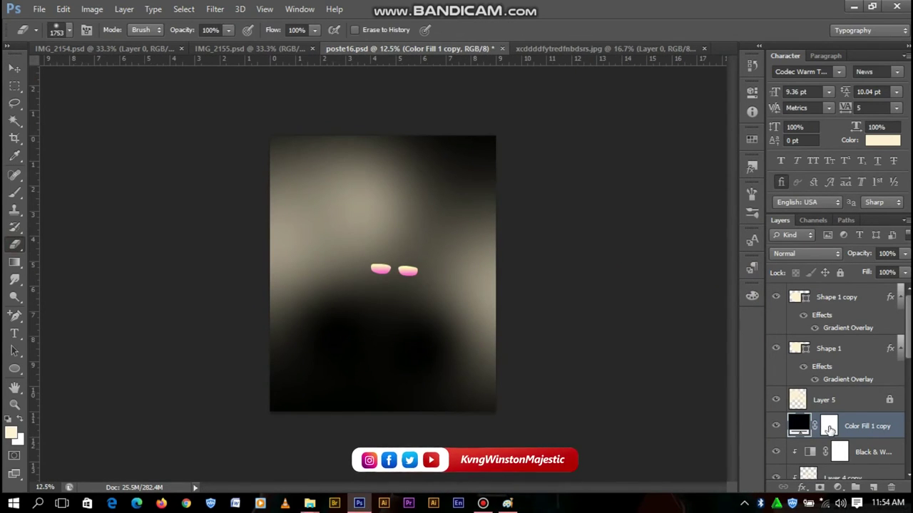
Erase the fill copy's mask around the man to reveal him.
click(830, 426)
right_click(356, 200)
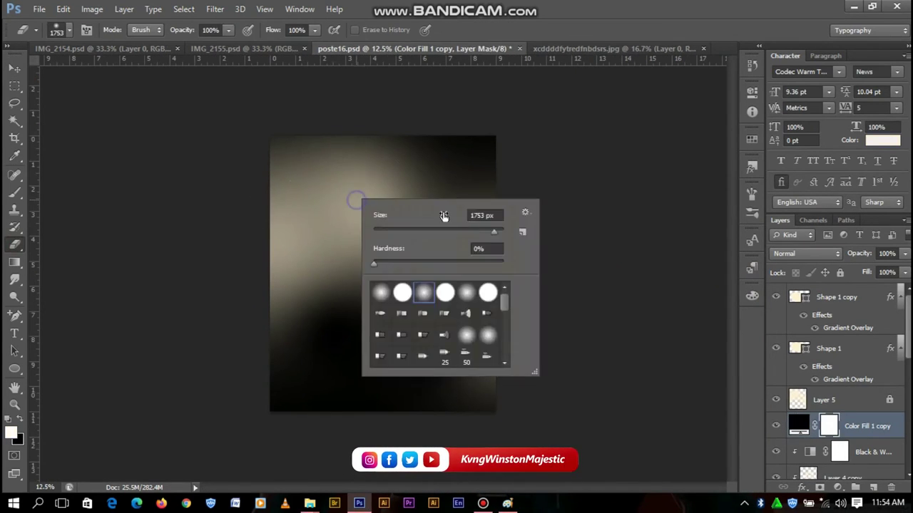
click(349, 203)
mouse_move(342, 221)
mouse_down()
mouse_move(444, 179)
mouse_move(438, 163)
mouse_move(466, 147)
mouse_up()
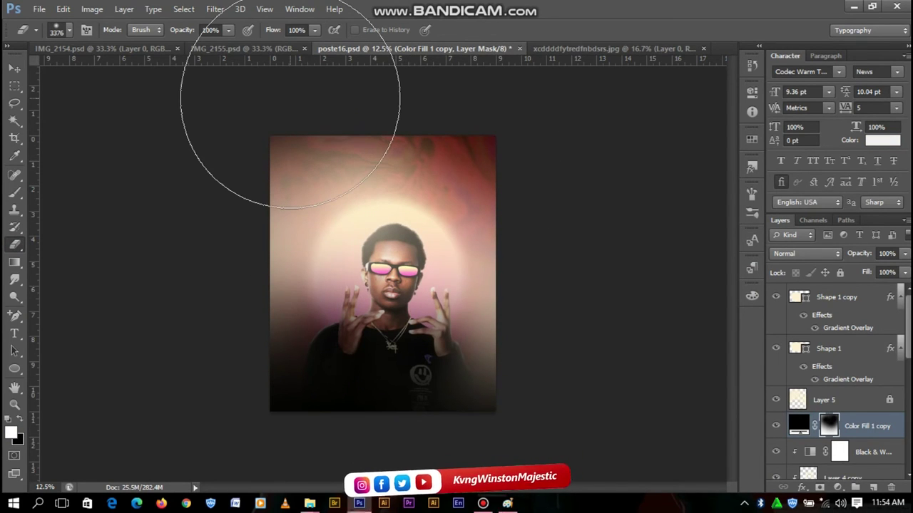
click(317, 246)
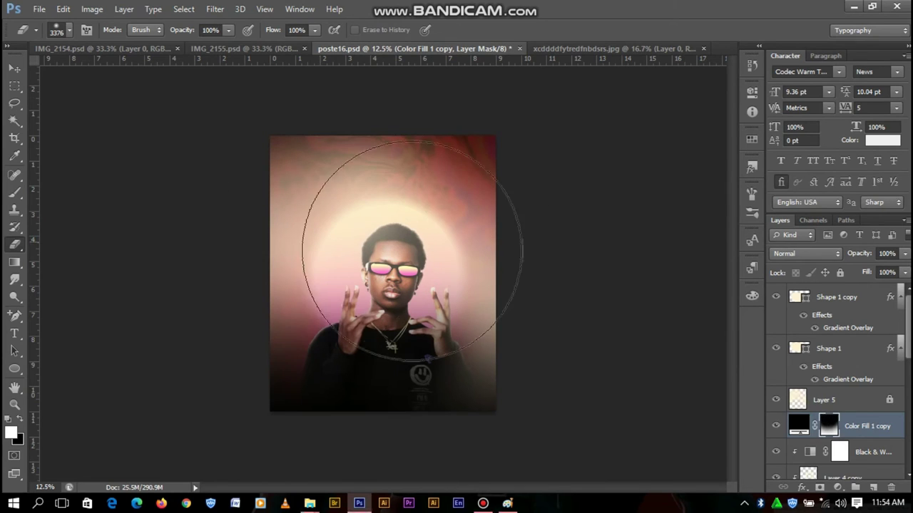
Zoom in and shrink the eraser brush to refine the mask.
click(15, 68)
key(ctrl+plus)
key(ctrl+plus)
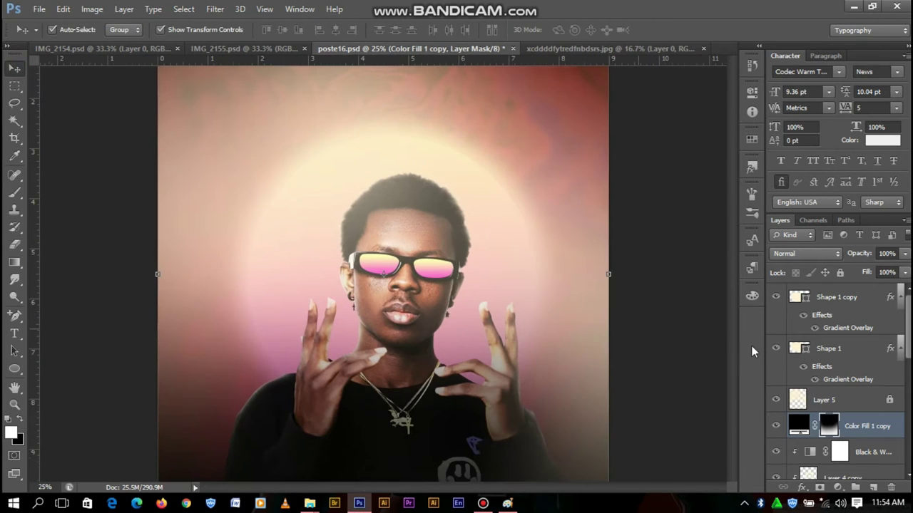
click(14, 245)
right_click(387, 260)
drag(519, 300, 499, 299)
key(Return)
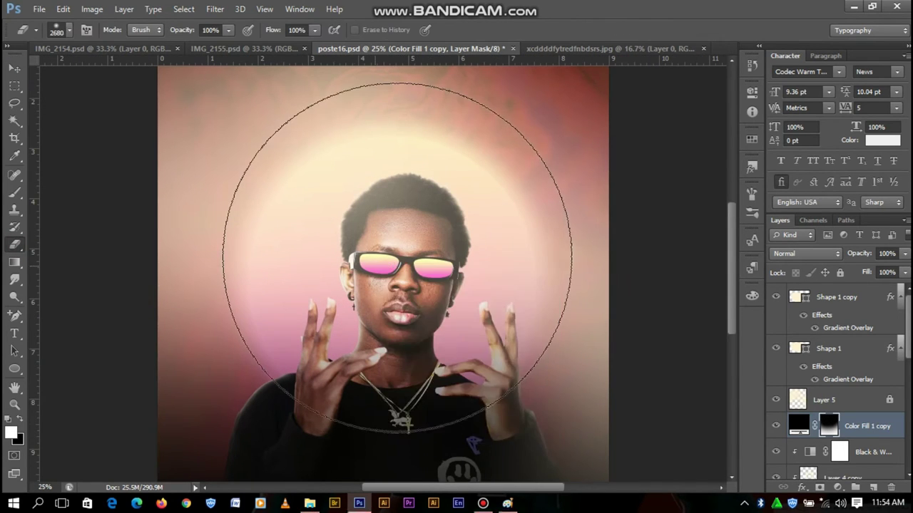
click(14, 68)
Change the Color Fill copy's colour to a dark red.
double_click(799, 425)
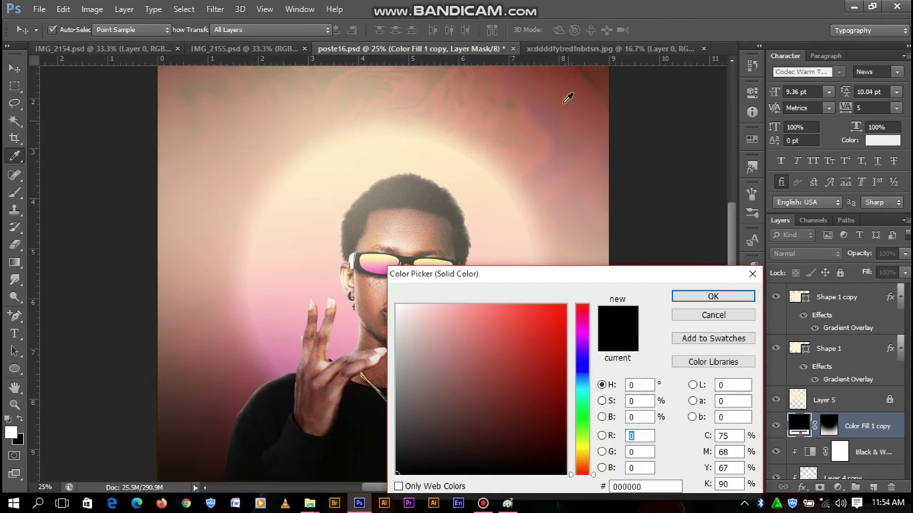
click(489, 375)
drag(534, 411, 535, 446)
click(705, 298)
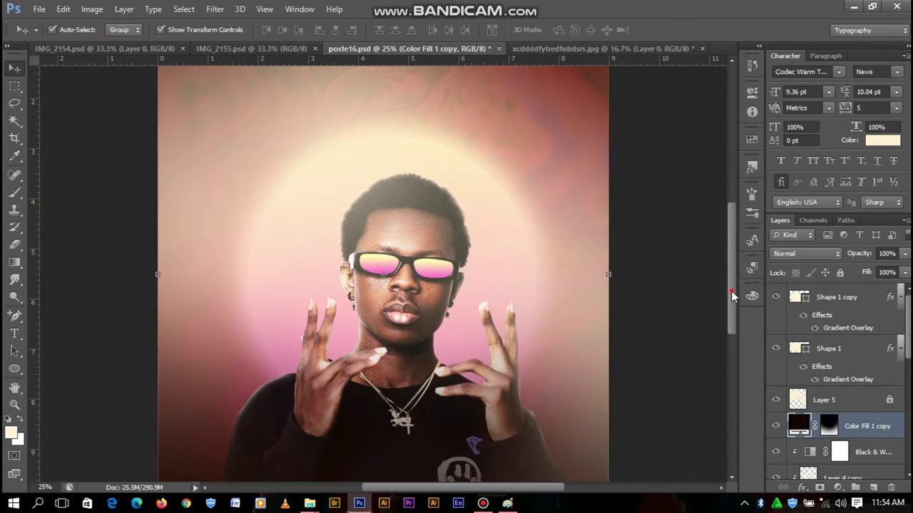
Duplicate the right lens shape and choose a blur filter for the copy.
key(ctrl+j)
click(215, 8)
click(491, 201)
Rasterize and blur the right lens copy, then duplicate the left lens with a 30.5 px Gaussian Blur.
key(Return)
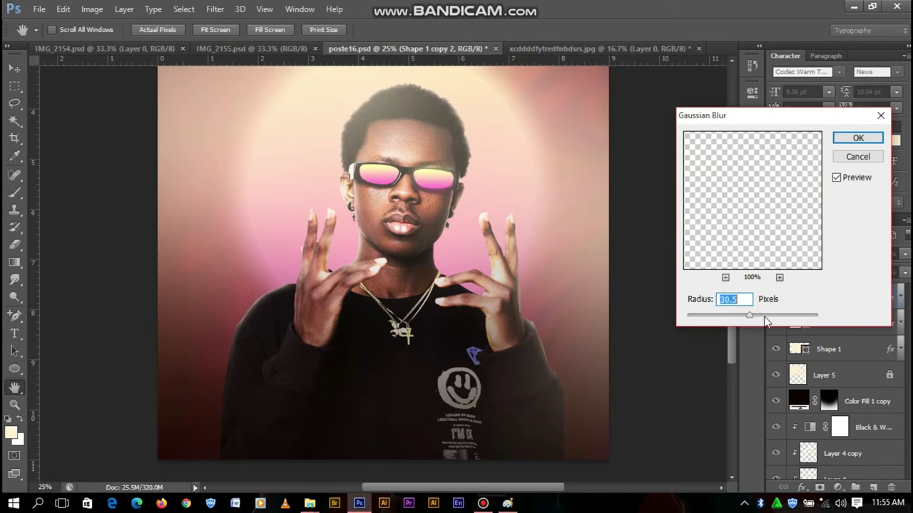
click(856, 139)
click(830, 349)
key(ctrl+j)
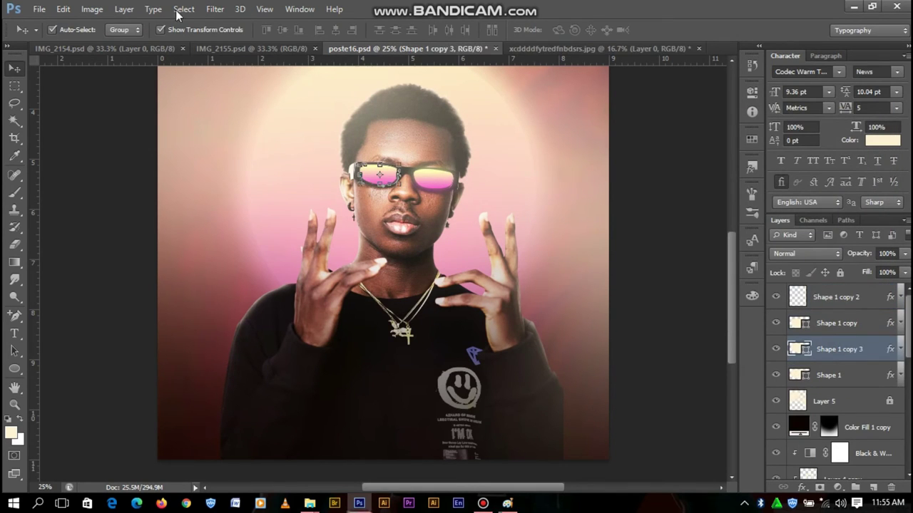
click(215, 9)
mouse_move(232, 146)
click(410, 235)
click(845, 142)
Duplicate both blurred lens layers again to strengthen the glow.
key(v)
key(ctrl+j)
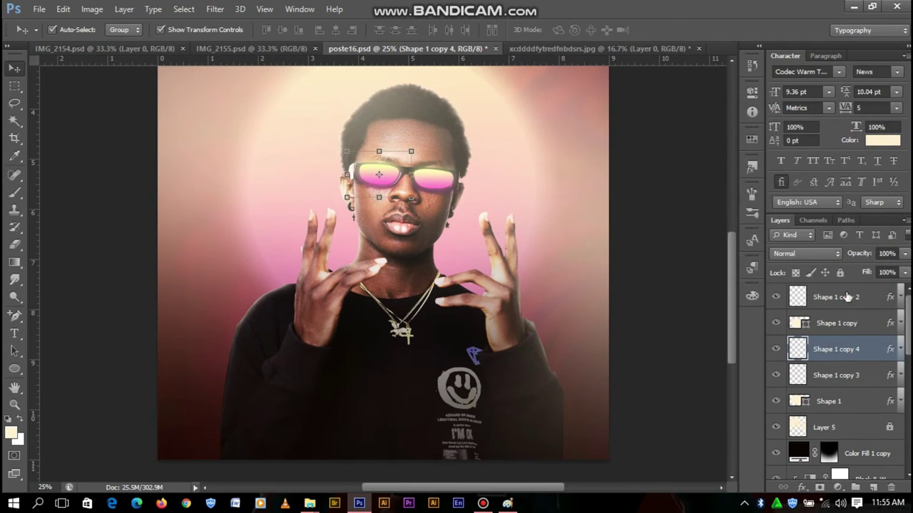
click(846, 297)
key(ctrl+j)
click(674, 219)
scroll(674, 219, up, 3)
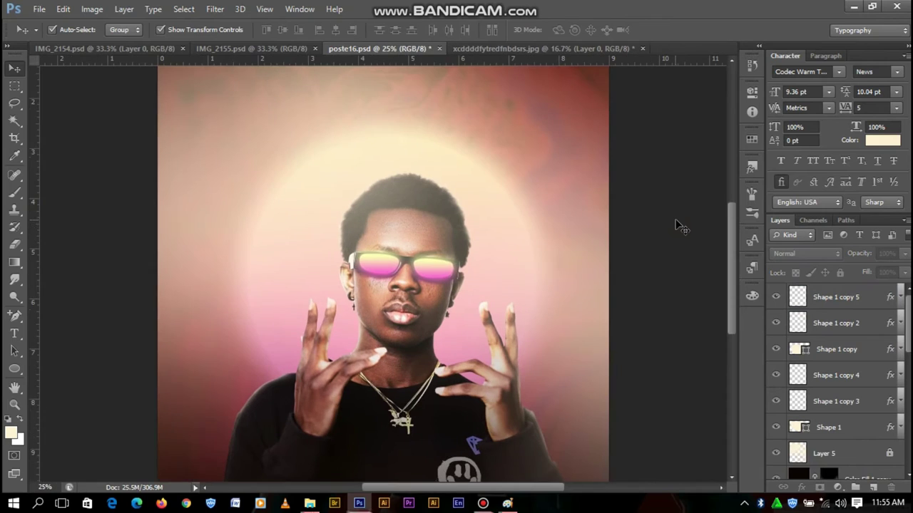
Open the file 3.psd and drag-select its three text layers with the Move tool.
click(63, 9)
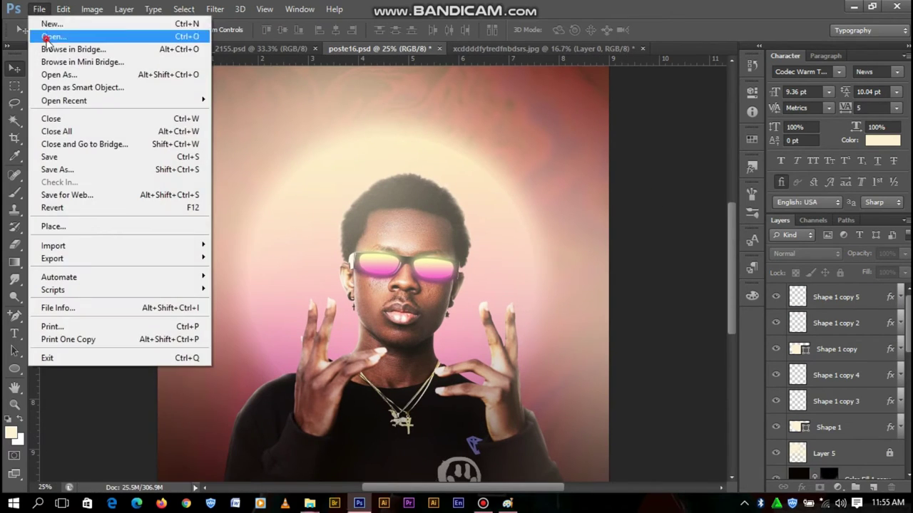
click(53, 32)
drag(777, 155, 773, 283)
text(3)
click(757, 425)
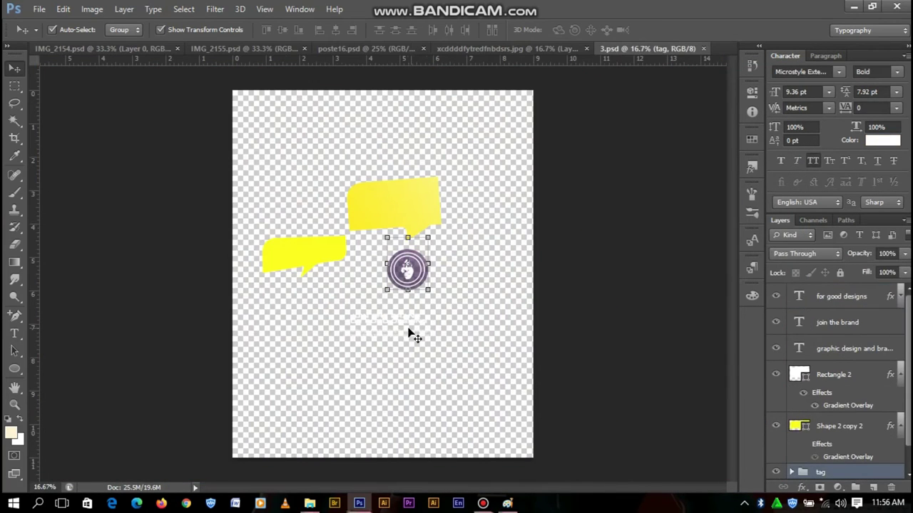
drag(425, 297, 240, 103)
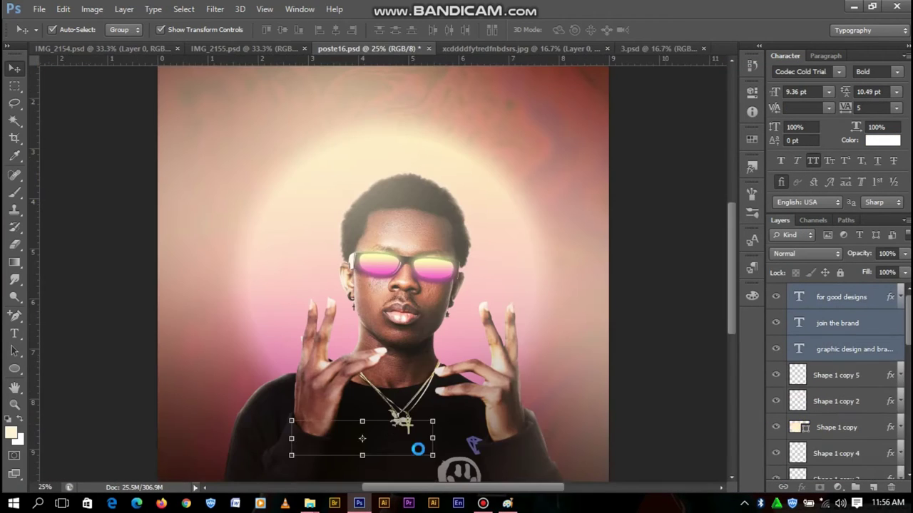
Drag the three 3.psd text layers into the poster and zoom out.
drag(337, 48, 397, 385)
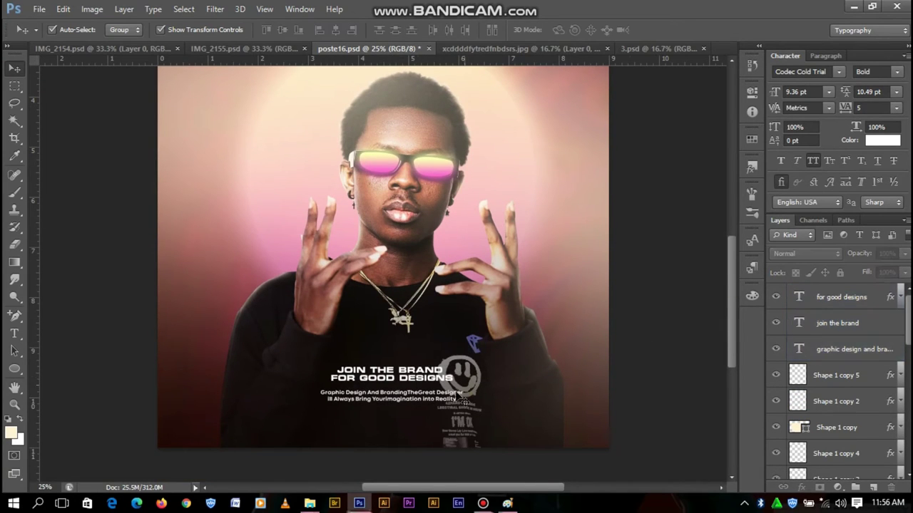
drag(419, 385, 452, 406)
key(ctrl+minus)
Select Layer 1 with its adjustment layers and reposition the man so his eyes meet the glasses.
click(847, 448)
scroll(847, 449, down, 1)
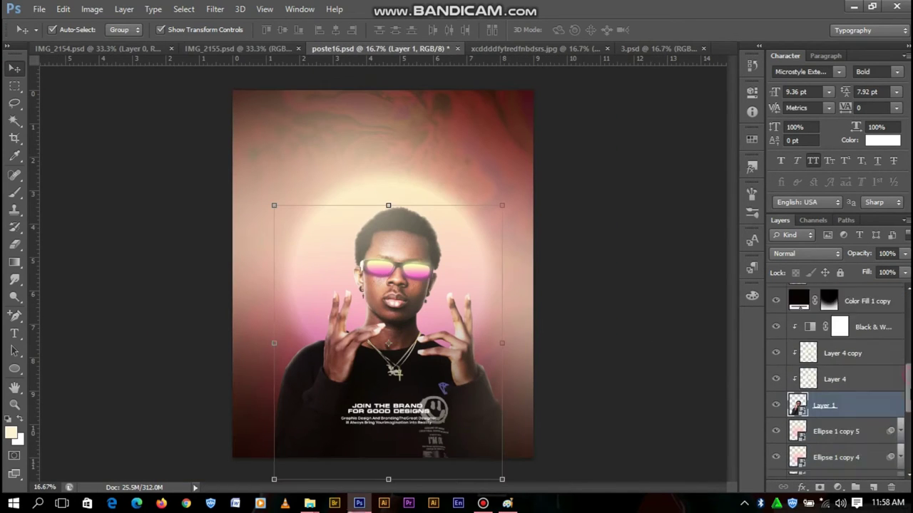
scroll(847, 449, down, 2)
click(842, 428)
scroll(841, 385, up, 2)
click(874, 337)
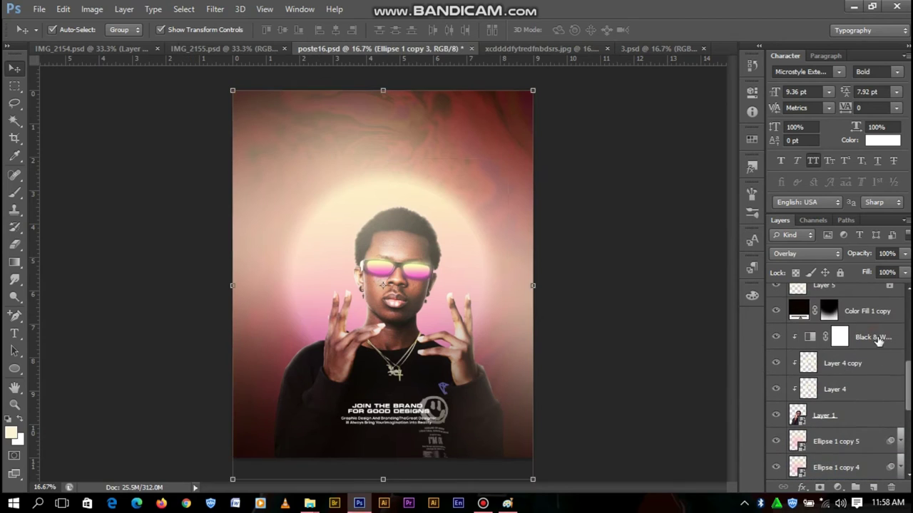
shift+click(834, 415)
drag(399, 236, 400, 201)
key(ctrl+z)
Select Shape 1 and its copies and move the smiley logo and dark band up.
scroll(841, 356, up, 3)
click(856, 367)
scroll(908, 365, down, 1)
scroll(908, 367, down, 2)
scroll(909, 371, up, 3)
scroll(877, 363, up, 2)
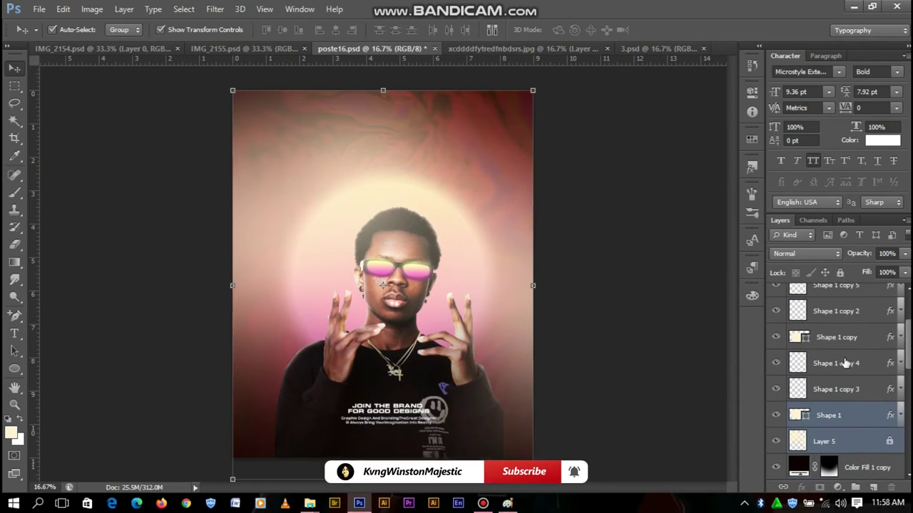
ctrl+click(853, 338)
ctrl+click(854, 388)
ctrl+click(854, 362)
scroll(827, 364, up, 2)
shift+click(825, 353)
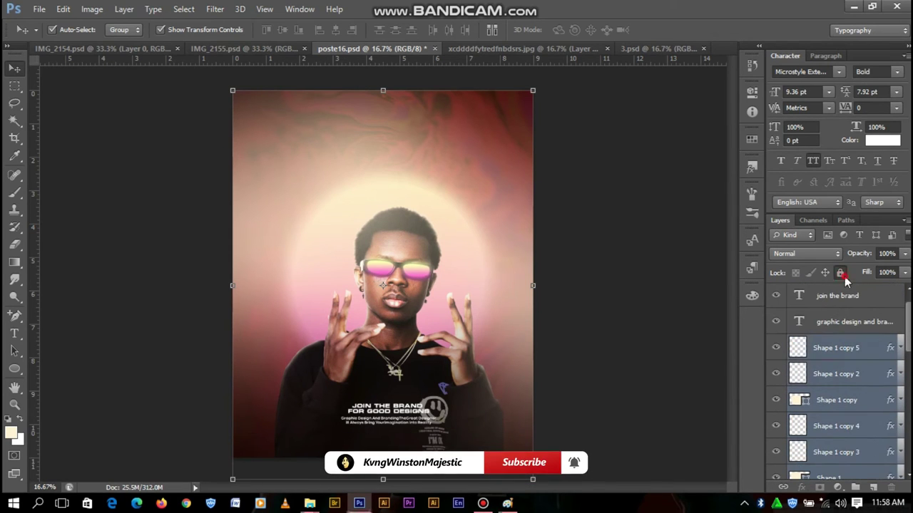
drag(400, 293, 403, 253)
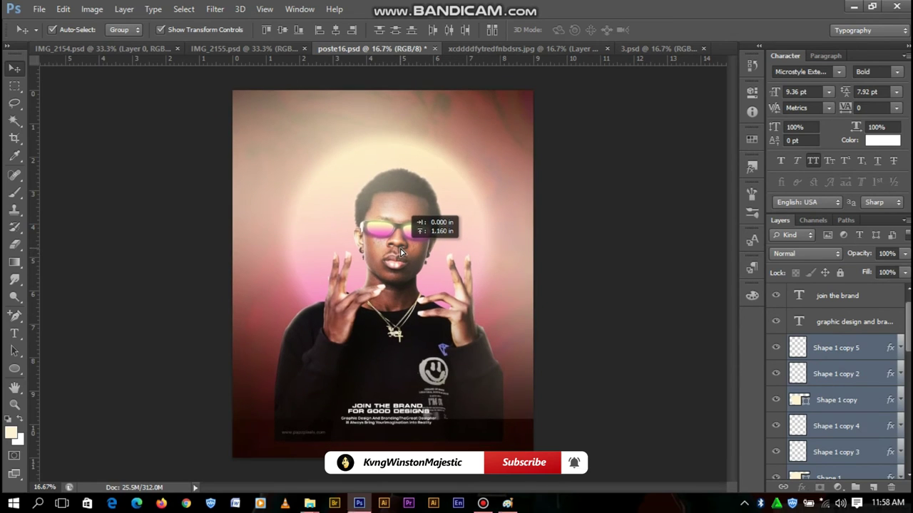
click(399, 307)
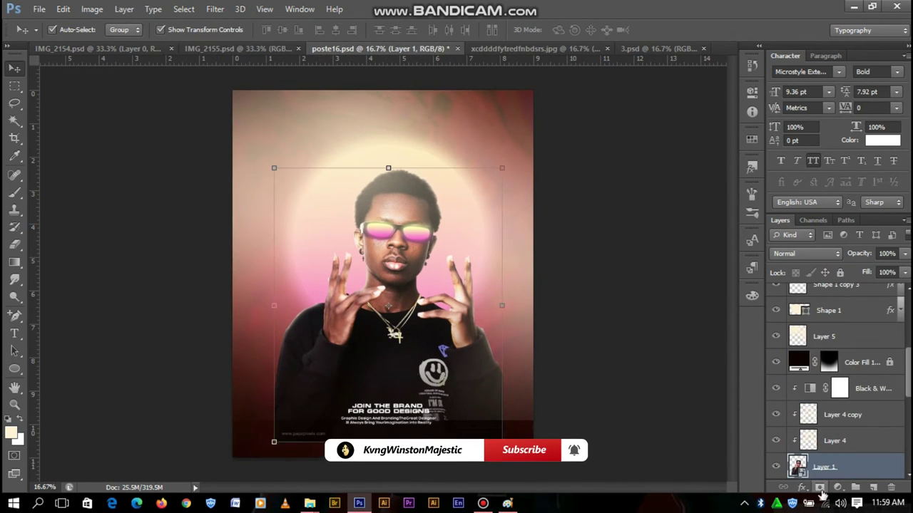
Erase parts of Layer 5 to soften the edges around the man's photo.
click(16, 244)
key(ctrl+minus)
right_click(285, 292)
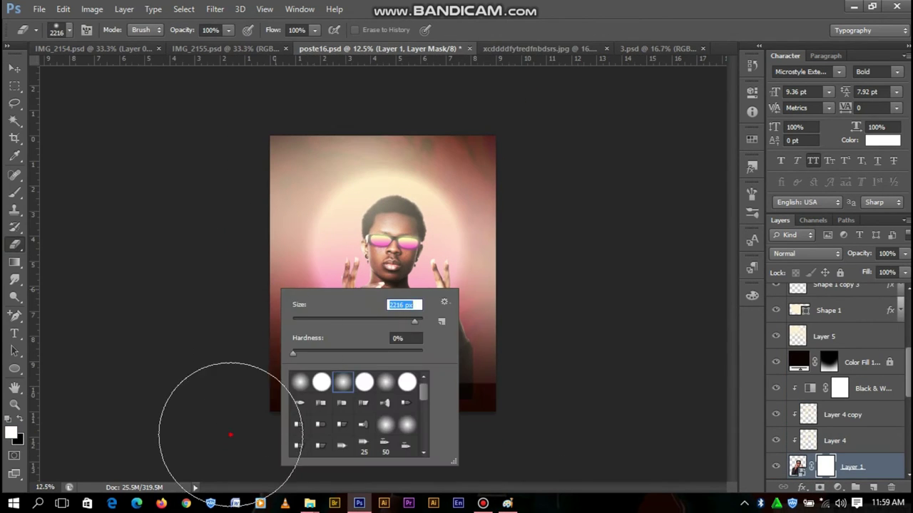
key(Return)
key(v)
click(575, 260)
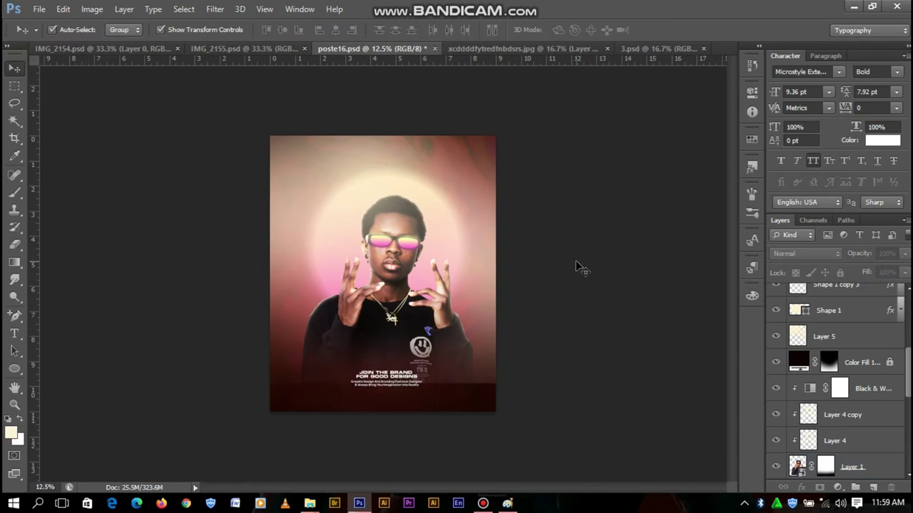
key(ctrl+plus)
drag(730, 279, 604, 349)
click(602, 350)
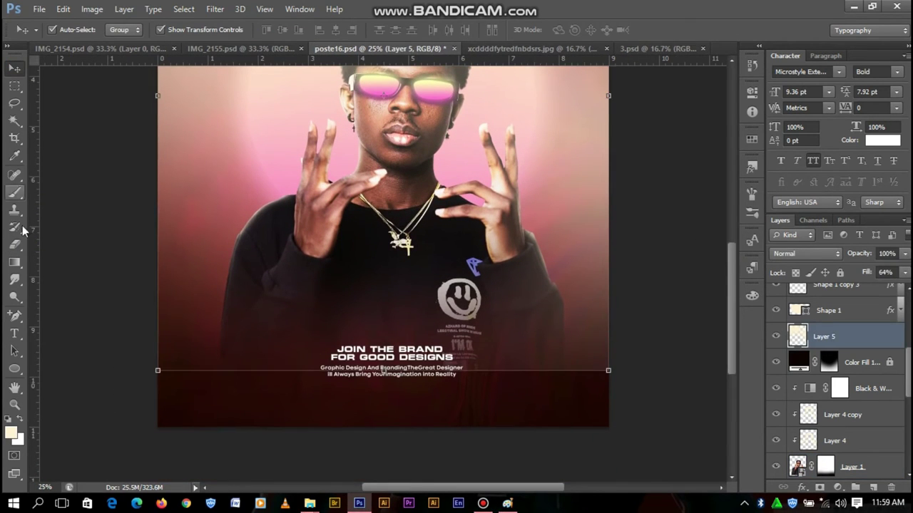
click(15, 244)
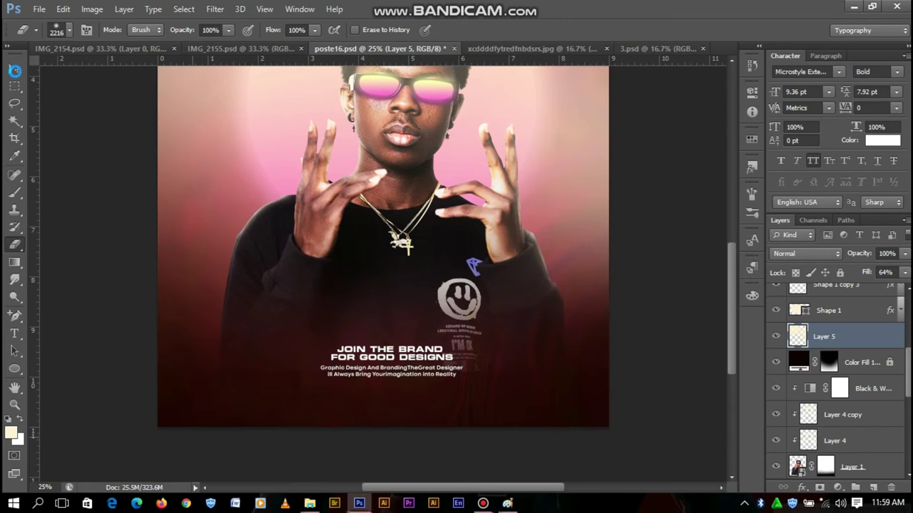
key(v)
Target Layer 1's mask and set a soft brush of about 1057 px.
click(825, 467)
key(d)
key(b)
right_click(353, 203)
mouse_move(461, 237)
mouse_down()
mouse_move(475, 243)
mouse_move(482, 228)
mouse_up()
key(Return)
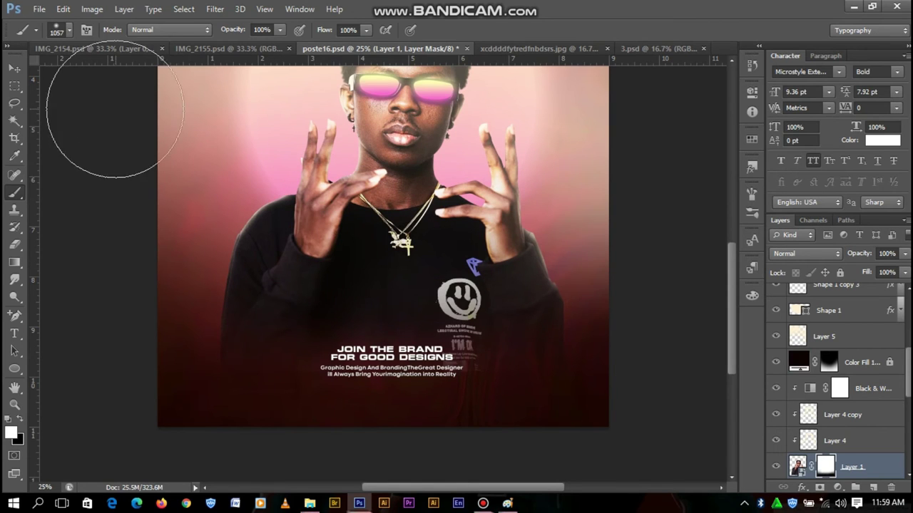
Duplicate Color Fill 1 and drag the copy lower in the Layers panel.
click(14, 68)
click(863, 362)
key(ctrl+j)
mouse_move(859, 364)
mouse_down()
mouse_move(855, 437)
mouse_move(809, 335)
mouse_up()
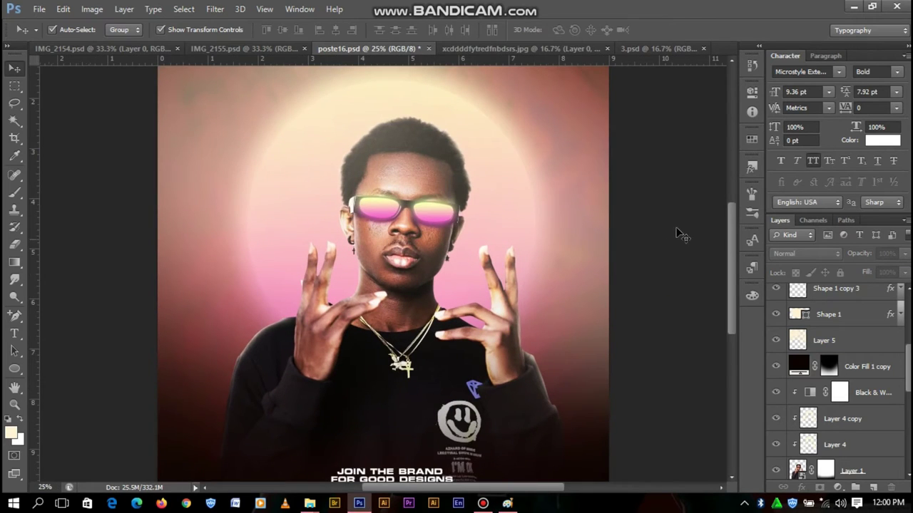
Change the duplicated dark fill's colour to #220403.
scroll(681, 234, down, 5)
scroll(813, 365, down, 5)
double_click(800, 365)
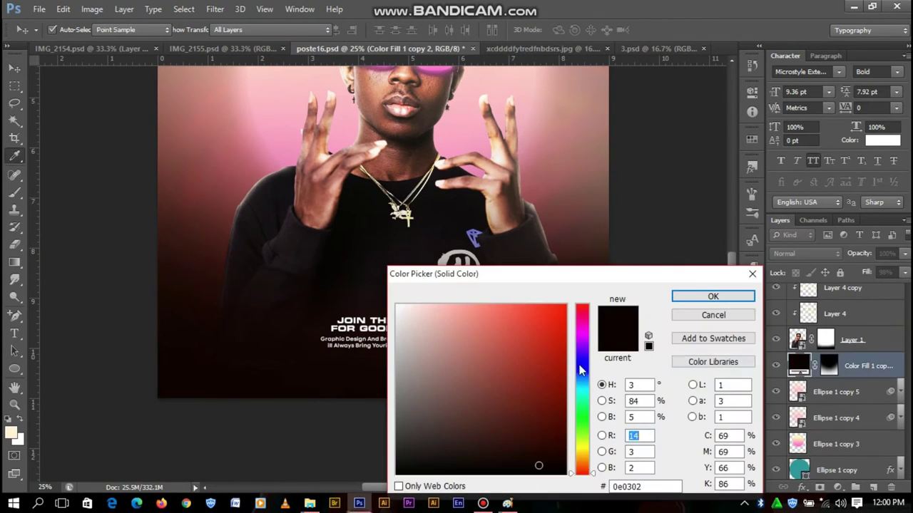
click(512, 435)
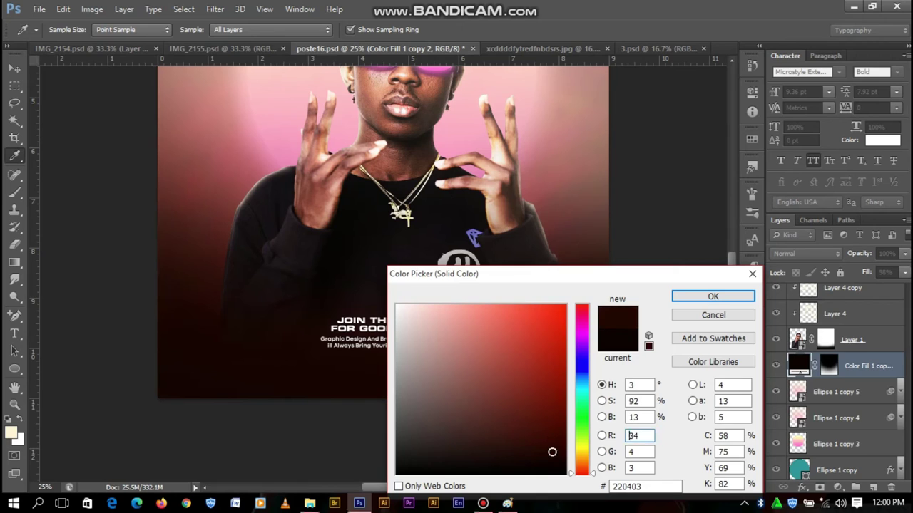
click(677, 296)
Select the man's photo layer and shrink the eraser to 391 px for edge blending.
click(852, 401)
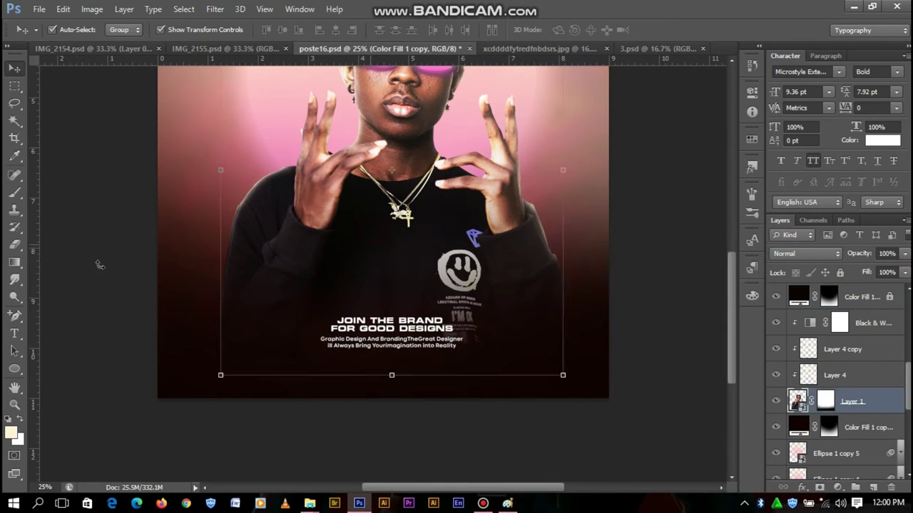
key(e)
key(ctrl+backslash)
right_click(536, 385)
drag(549, 334, 456, 334)
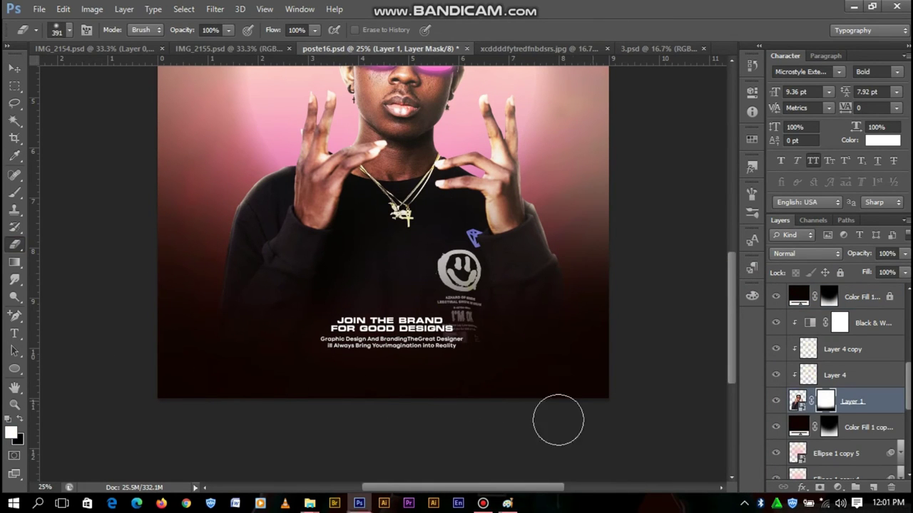
Nudge the slogan text block, undo the move, and deselect the text layers.
key(v)
drag(732, 276, 732, 255)
drag(429, 393, 430, 403)
key(ctrl+z)
click(638, 265)
Type STRONG on the poster and scale it centred across the man's chest.
key(t)
click(292, 345)
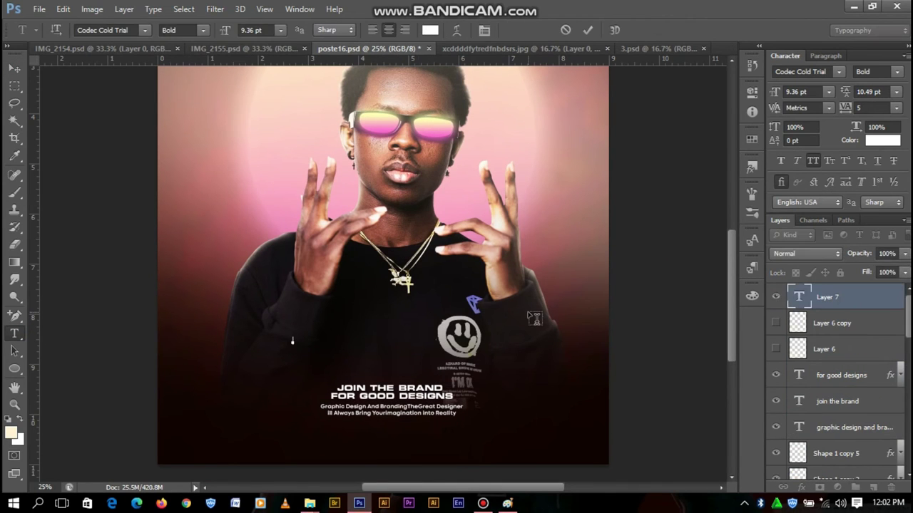
text(STRONG)
click(14, 67)
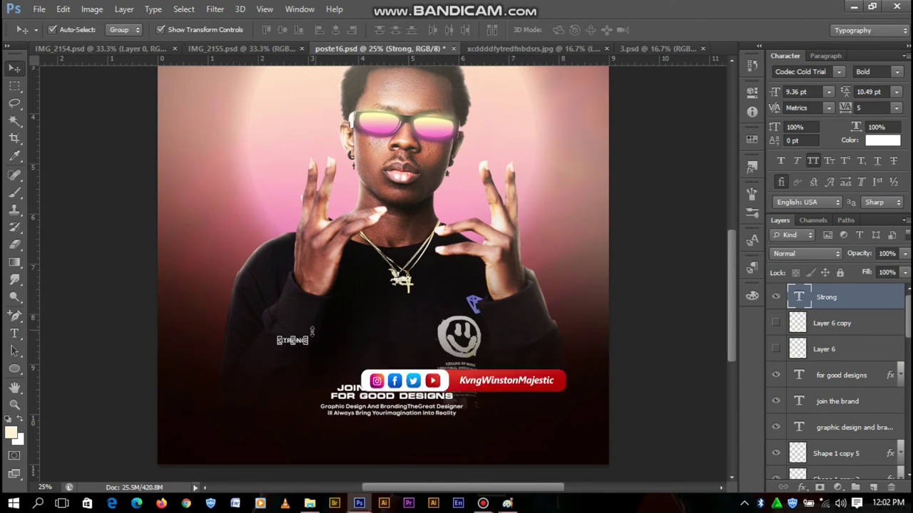
key(ctrl+t)
drag(321, 336, 438, 301)
drag(298, 350, 391, 350)
click(673, 29)
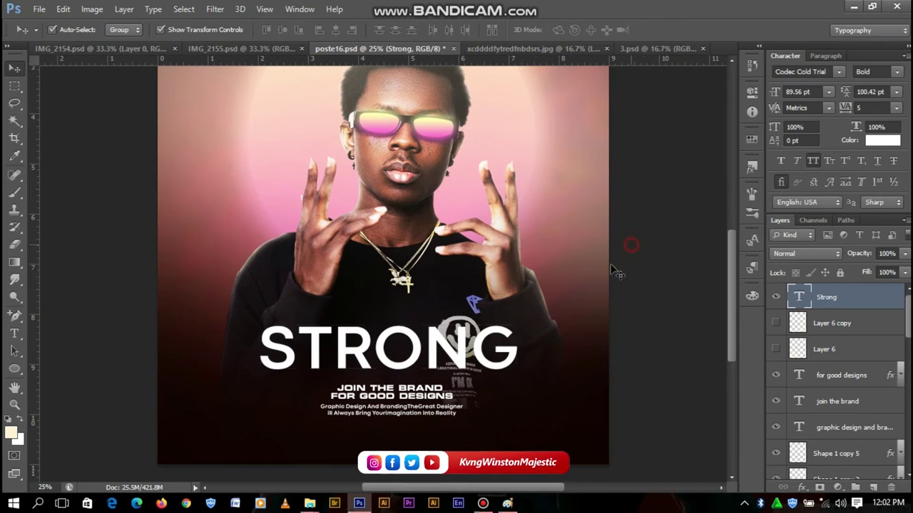
Paste the gradient layer style onto STRONG, try other fonts, and enlarge and tilt it.
right_click(833, 297)
click(628, 390)
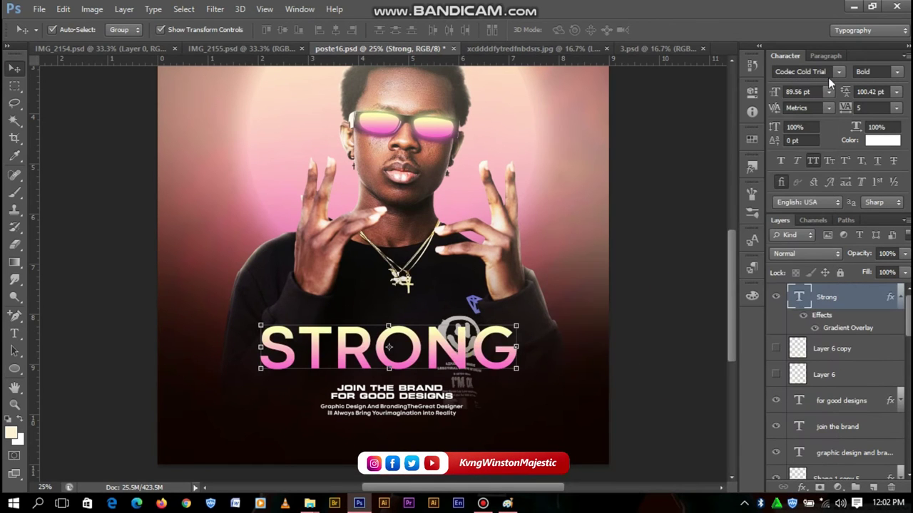
key(Down)
key(Down)
key(Down)
key(Down)
key(Down)
key(Down)
key(Down)
key(Down)
drag(450, 324, 556, 242)
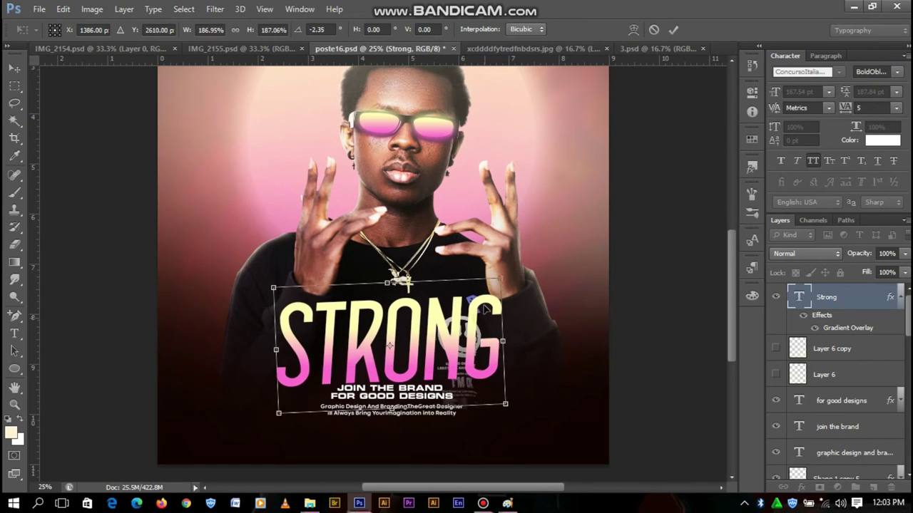
key(Return)
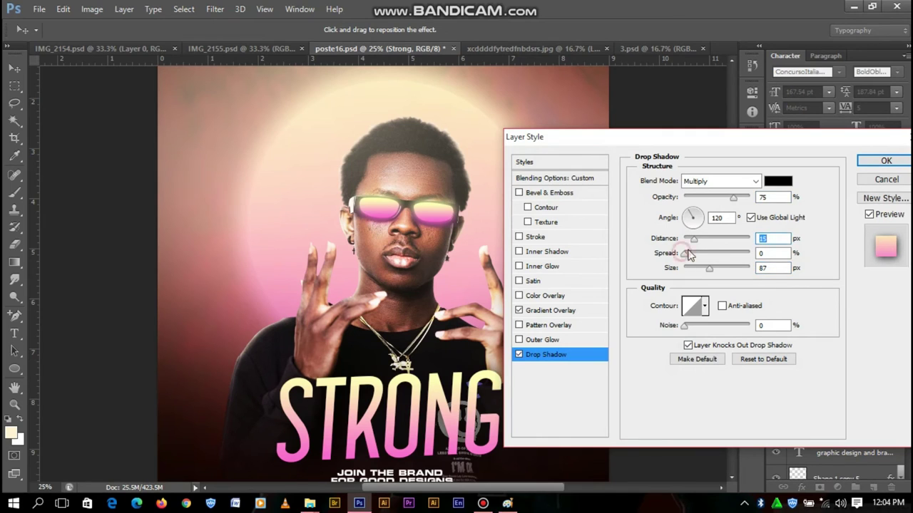
Enlarge the title's drop shadow and lower its gradient overlay opacity to 41%.
drag(713, 267, 727, 268)
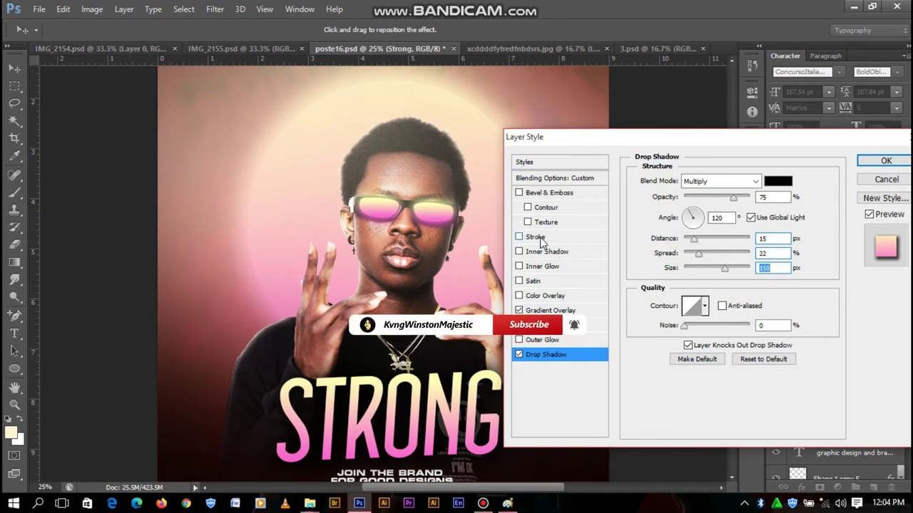
click(553, 310)
drag(732, 200, 717, 200)
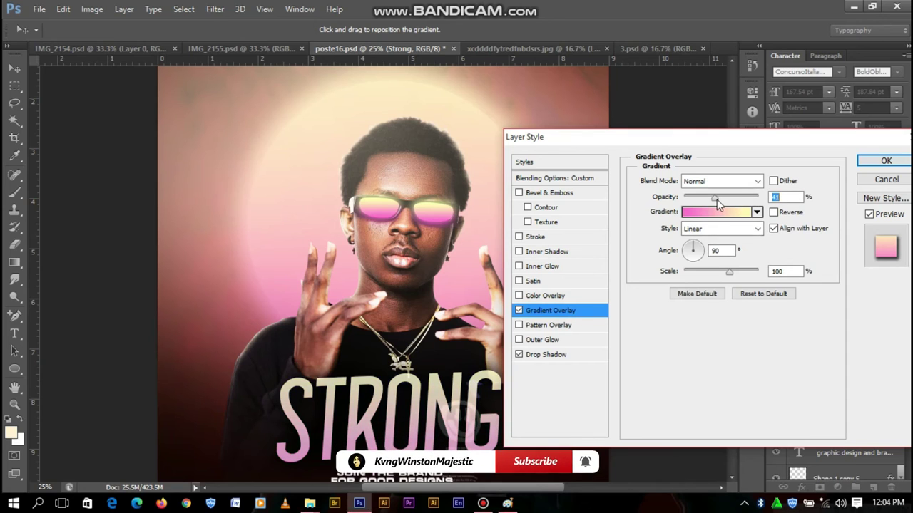
click(534, 280)
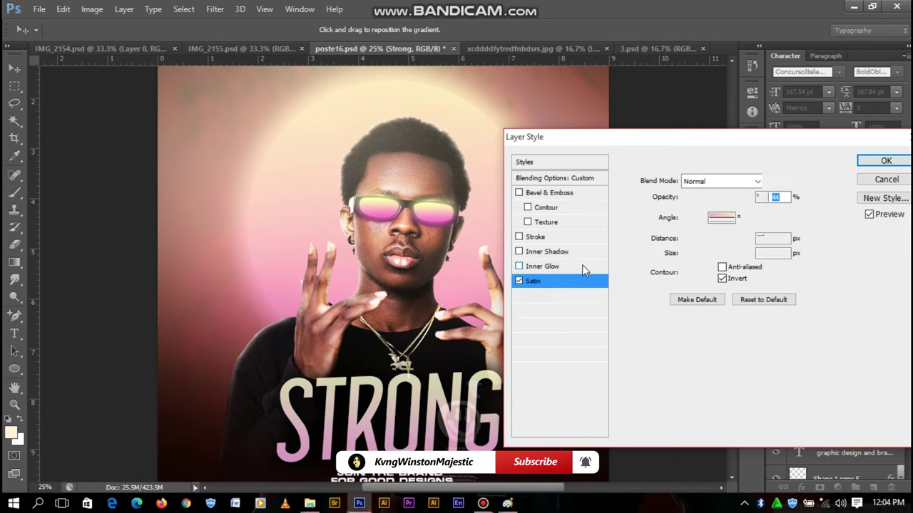
click(525, 237)
Add a near-white #fffff2 inner glow, apply the styles, and move the title.
click(542, 265)
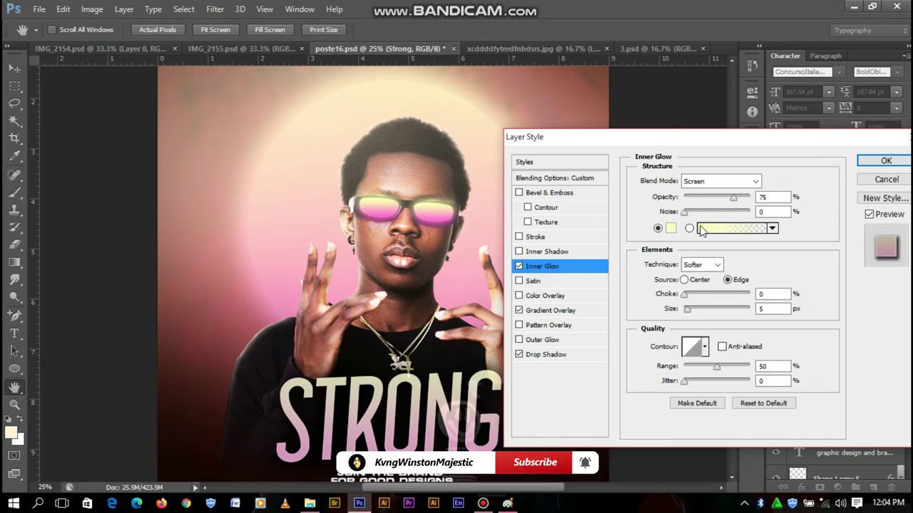
drag(687, 308, 695, 309)
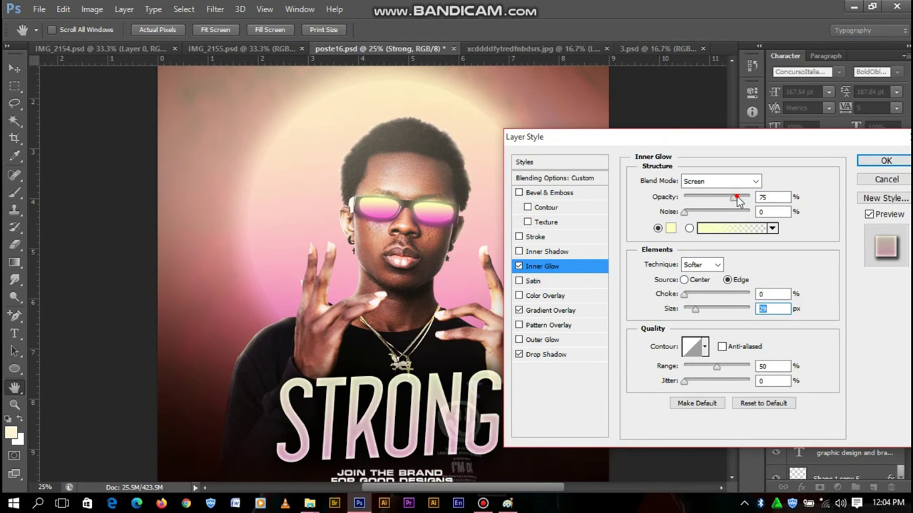
click(670, 229)
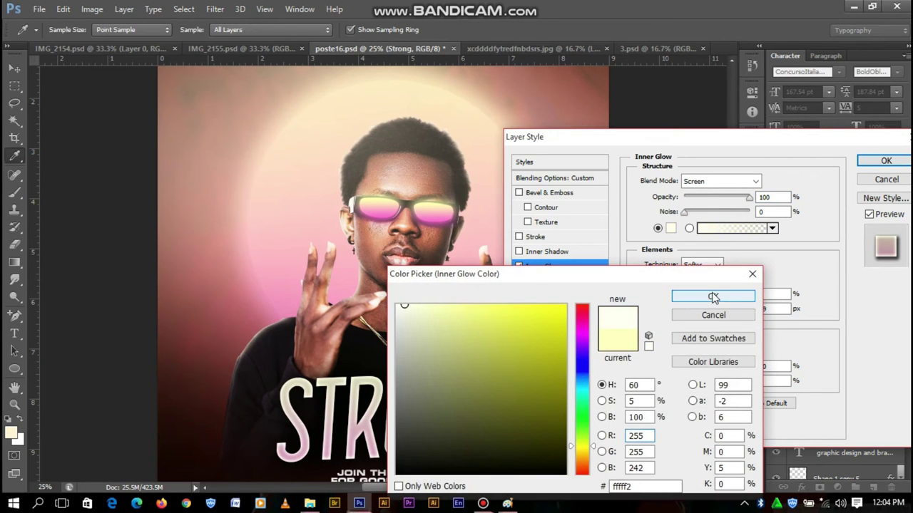
click(713, 296)
click(897, 163)
key(v)
scroll(646, 252, down, 3)
drag(434, 318, 432, 325)
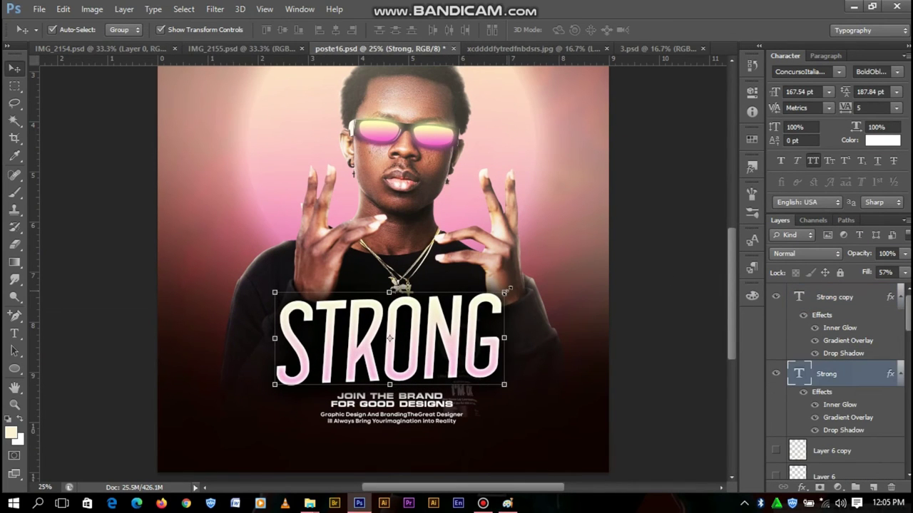
Narrow the existing STRONG title copy slightly with Free Transform.
key(ctrl+t)
drag(510, 344, 501, 326)
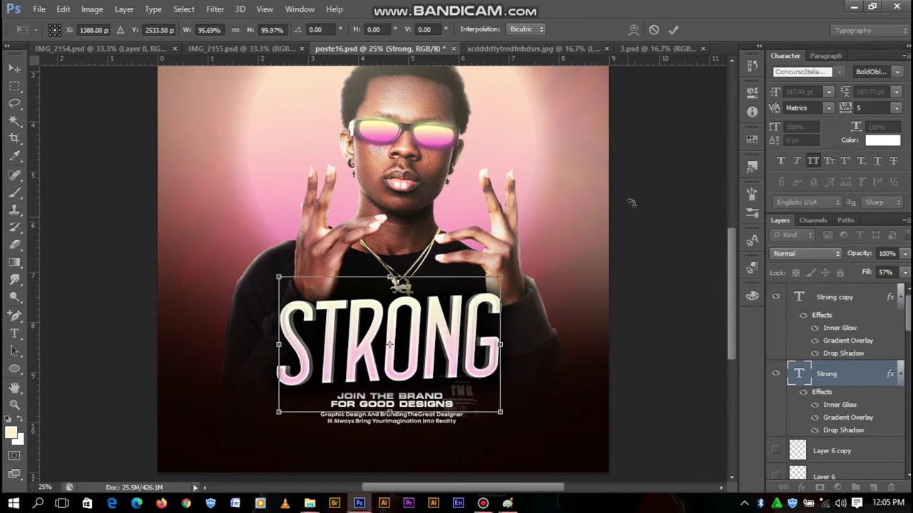
click(673, 29)
Duplicate the Strong copy layer and clear its layer style.
scroll(662, 230, up, 3)
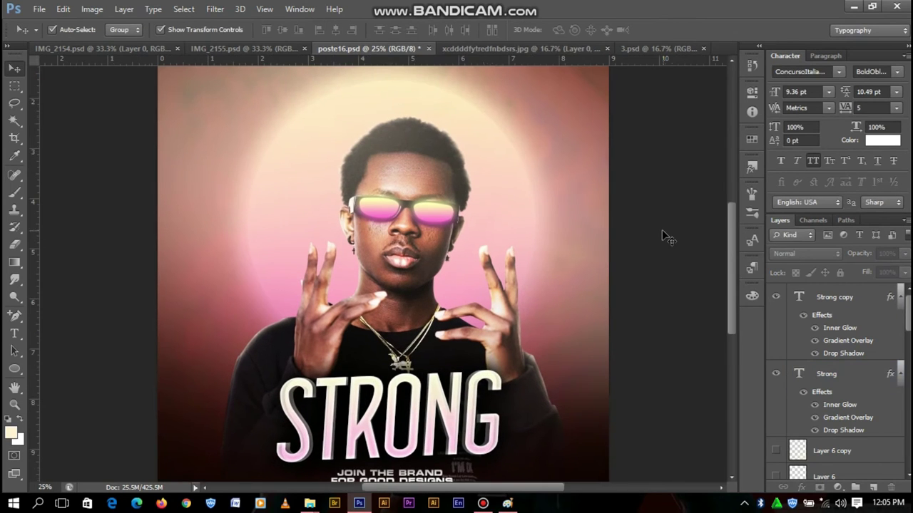
click(812, 332)
key(ctrl+j)
right_click(859, 292)
click(615, 401)
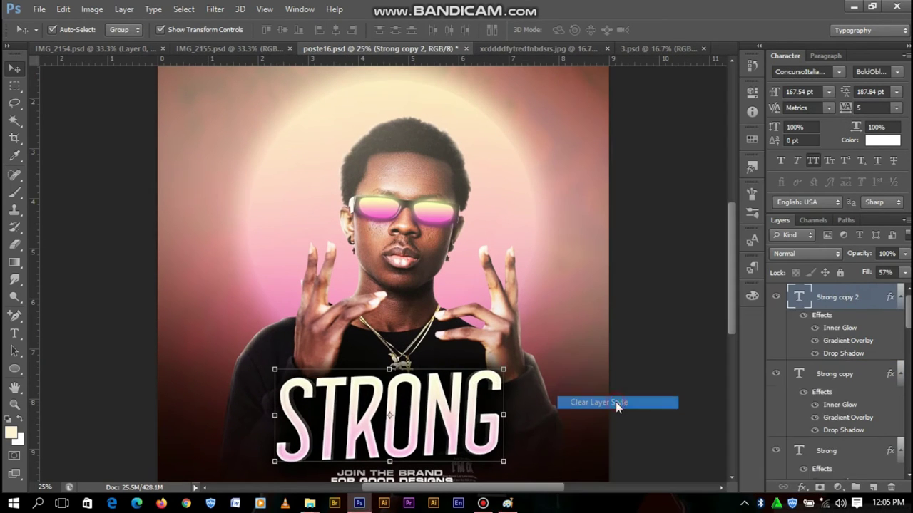
Retype the duplicated title text as 'Man'.
scroll(728, 259, down, 3)
key(t)
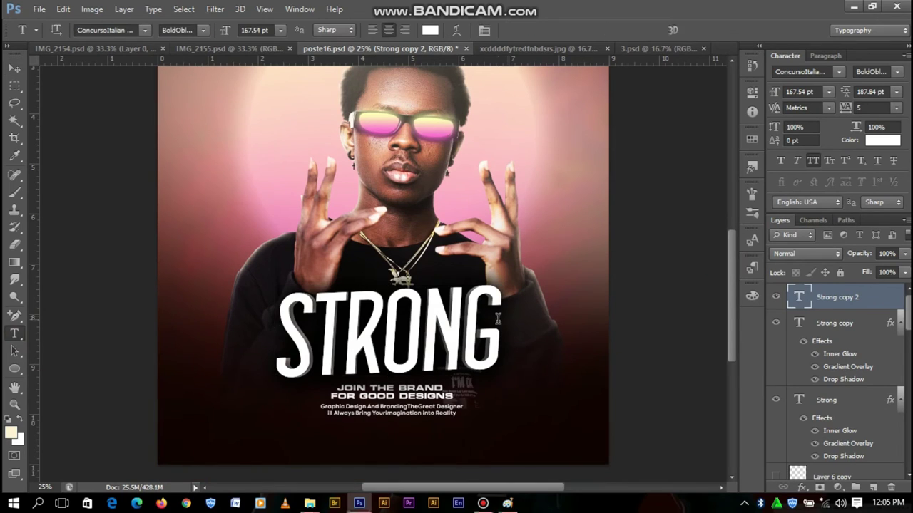
drag(502, 328, 214, 332)
key(ctrl+h)
text(Man)
click(14, 68)
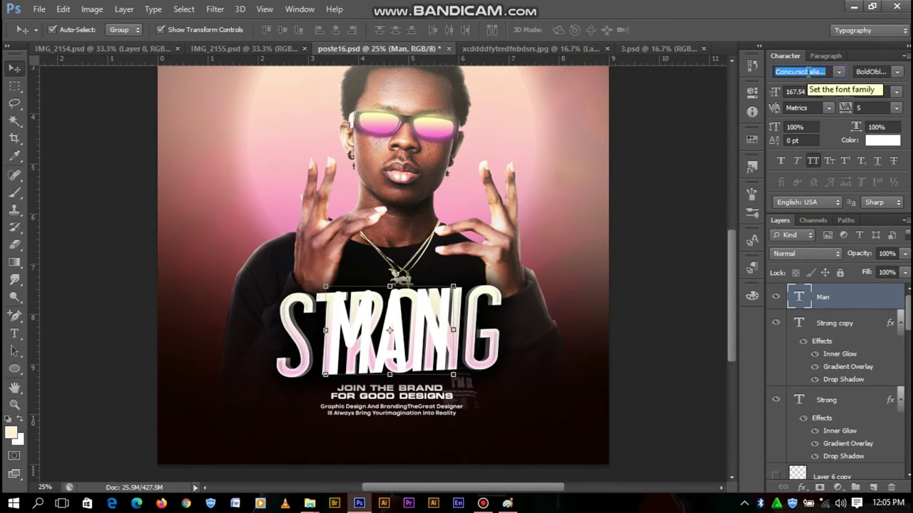
text(The Ex)
Give Man The Excited font without All Caps, shrink it onto STRONG, and blend in Difference.
key(Return)
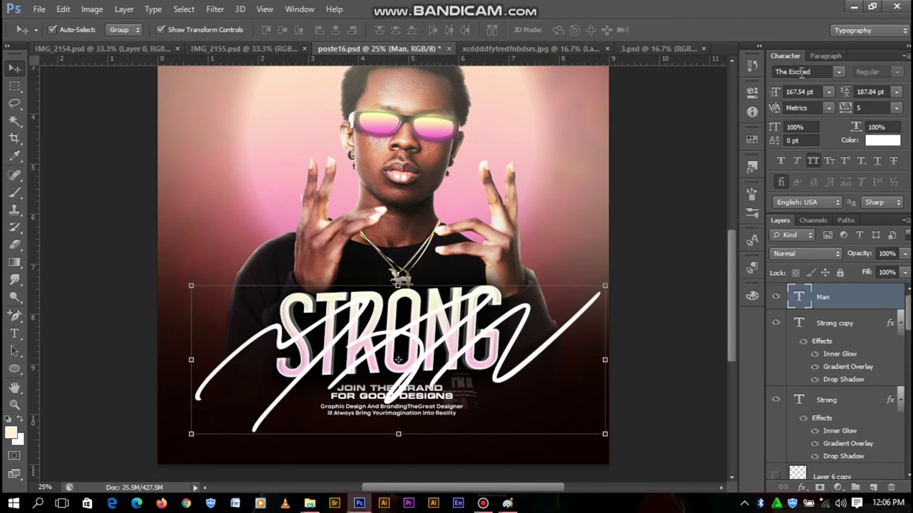
click(810, 161)
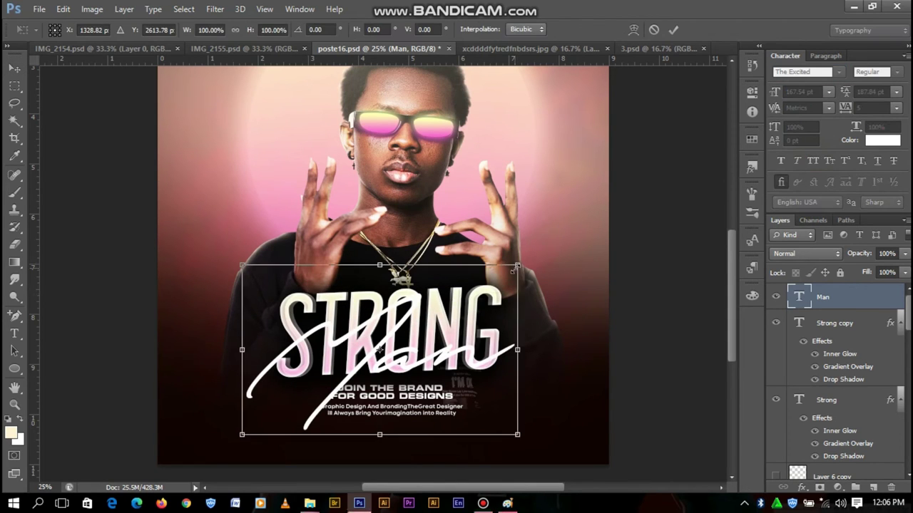
drag(508, 289, 427, 275)
mouse_move(392, 342)
mouse_down()
mouse_move(392, 317)
mouse_move(424, 341)
mouse_up()
click(675, 30)
click(806, 253)
click(796, 248)
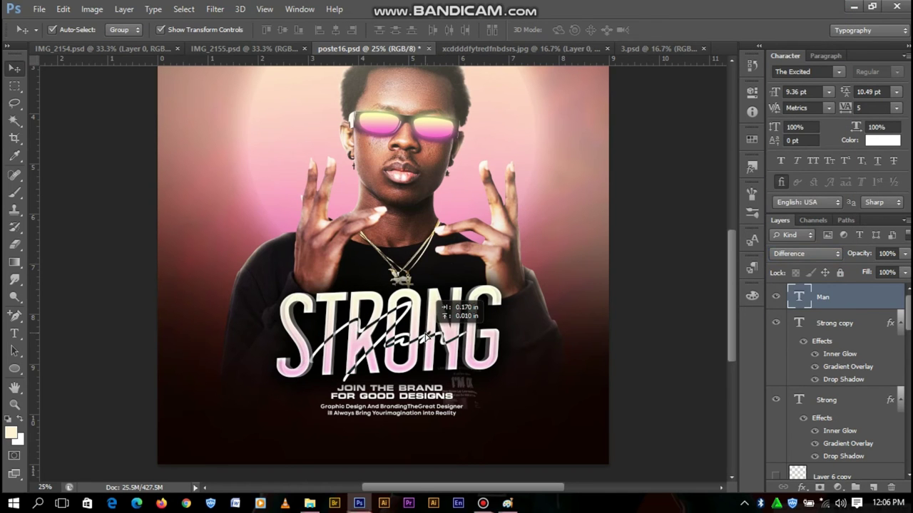
Place a copy of the Man layer just above Color Fill 1 copy.
click(678, 218)
key(ctrl+minus)
key(ctrl+plus)
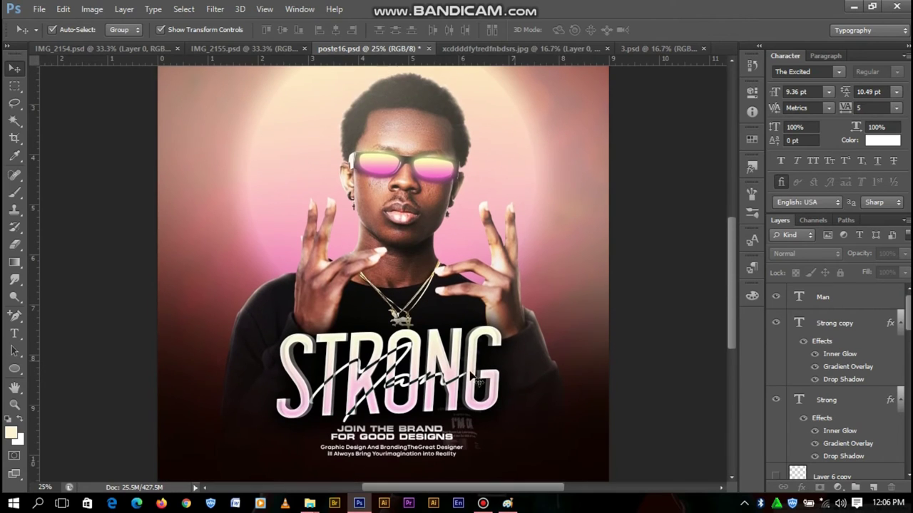
click(473, 378)
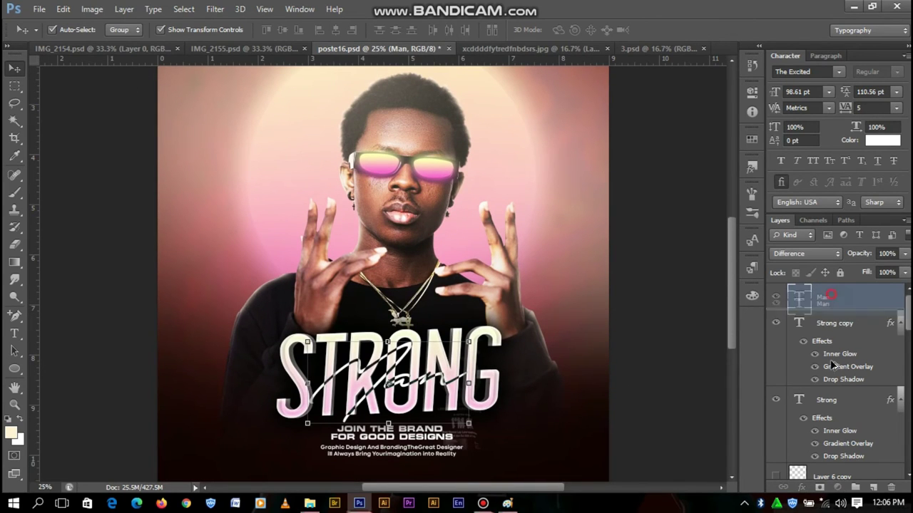
drag(832, 365, 841, 390)
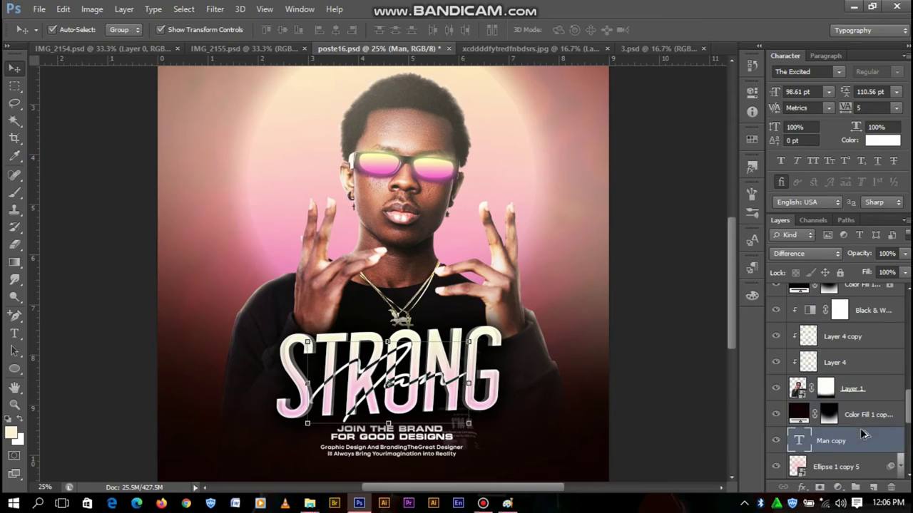
drag(835, 403, 836, 406)
Scale the Man copy up about 440% and shift it left and up.
key(ctrl+minus)
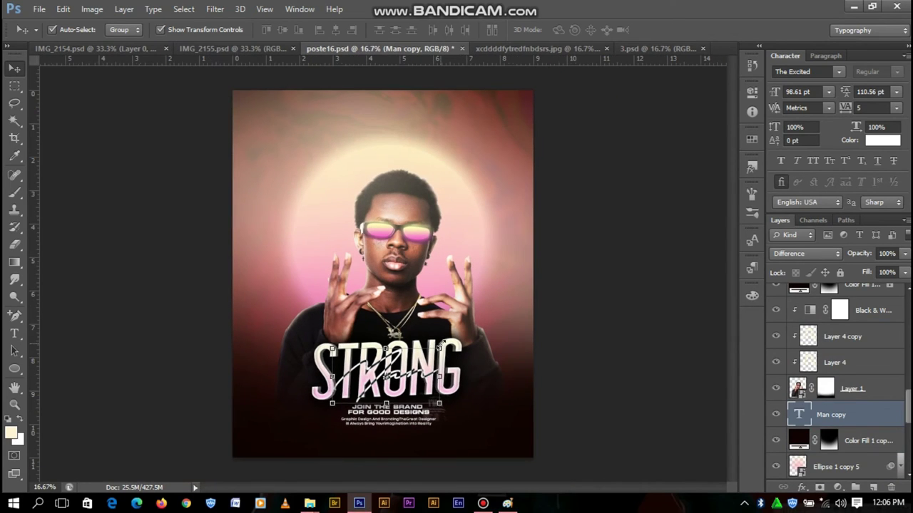
key(ctrl+t)
drag(449, 335, 636, 247)
drag(522, 350, 452, 316)
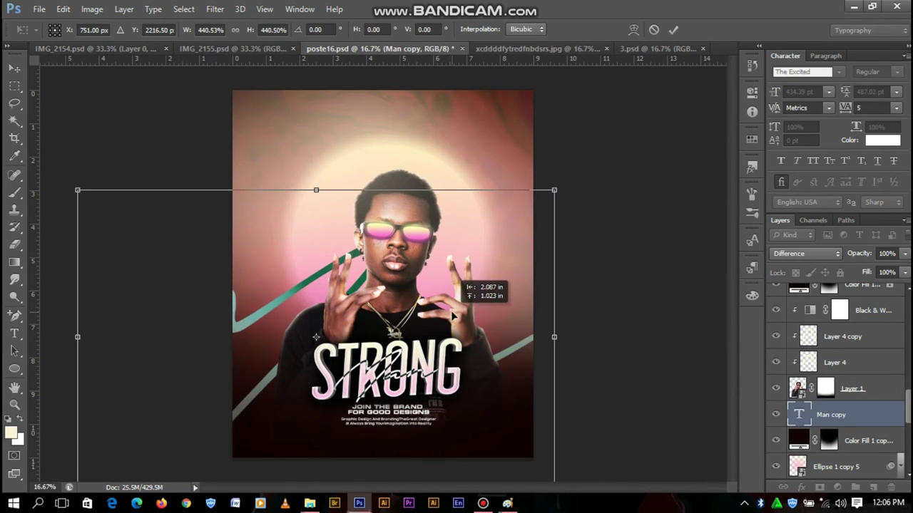
click(673, 30)
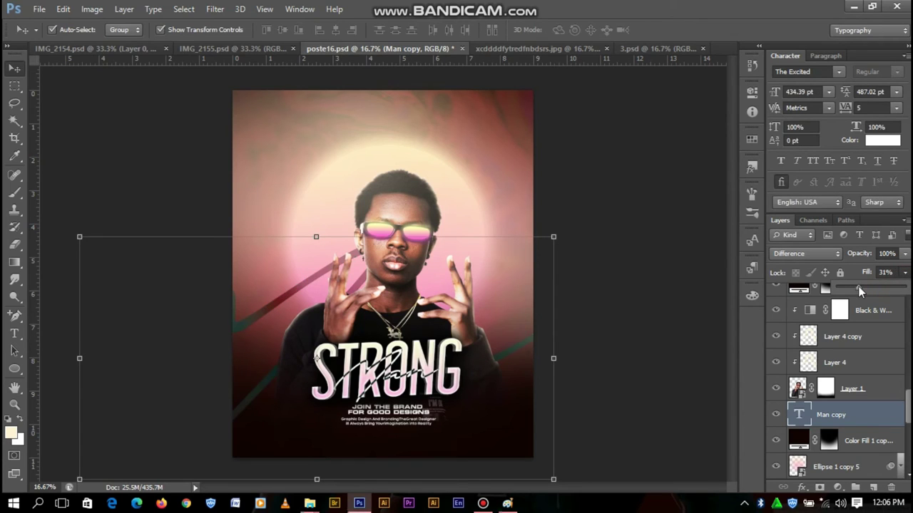
Lower the Man copy to 75% opacity and 11% fill.
drag(856, 286, 842, 292)
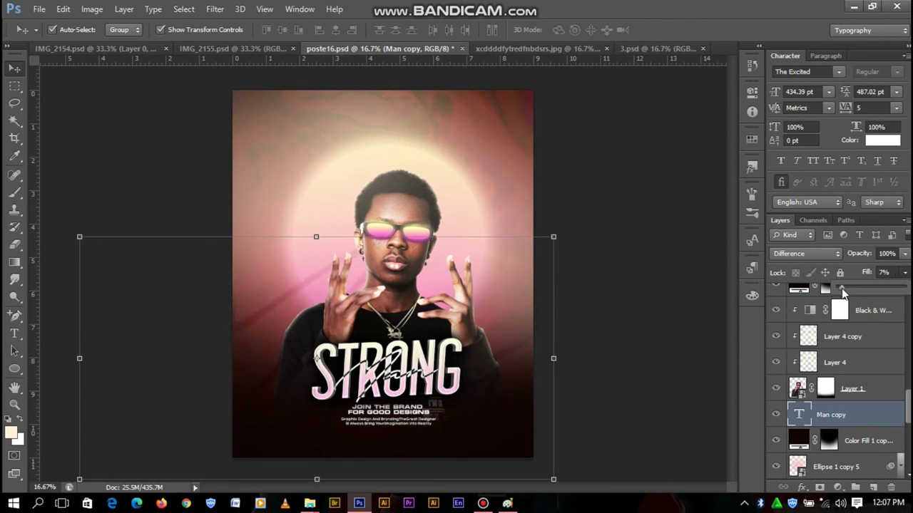
drag(904, 253, 875, 271)
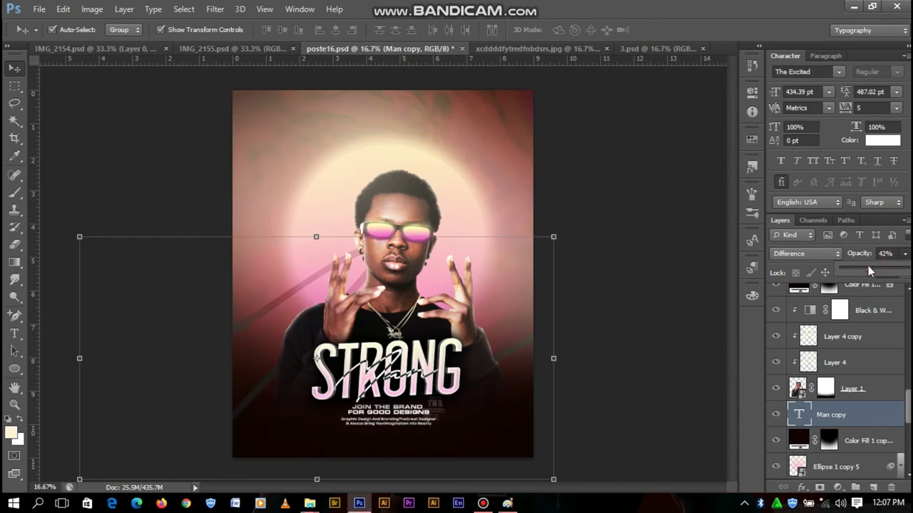
click(904, 272)
drag(842, 288, 848, 292)
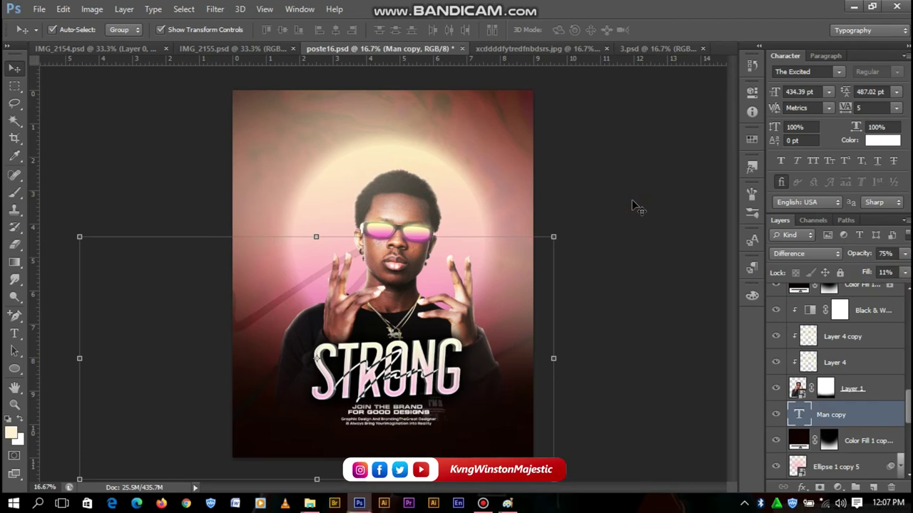
key(ctrl+plus)
click(275, 285)
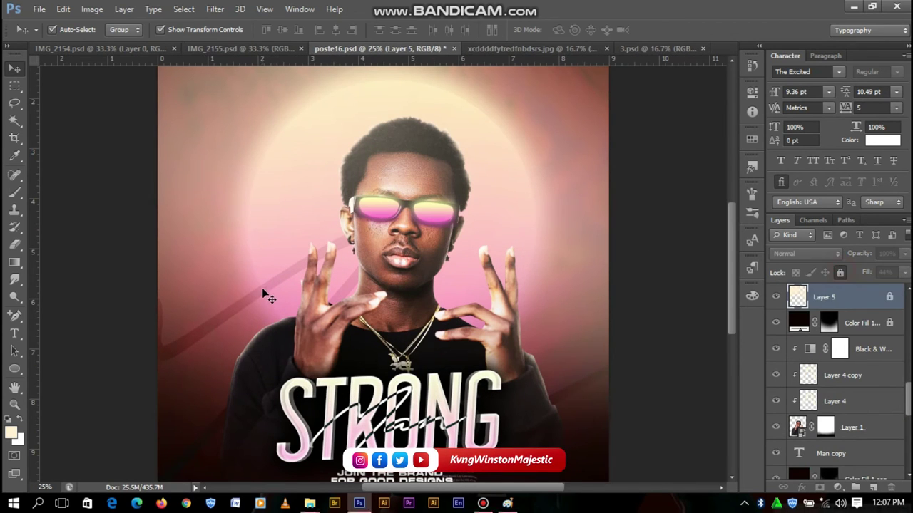
Move Layer 5 copy above Black & White, and set Layer 5 to Overlay at 6% fill.
drag(261, 287, 265, 230)
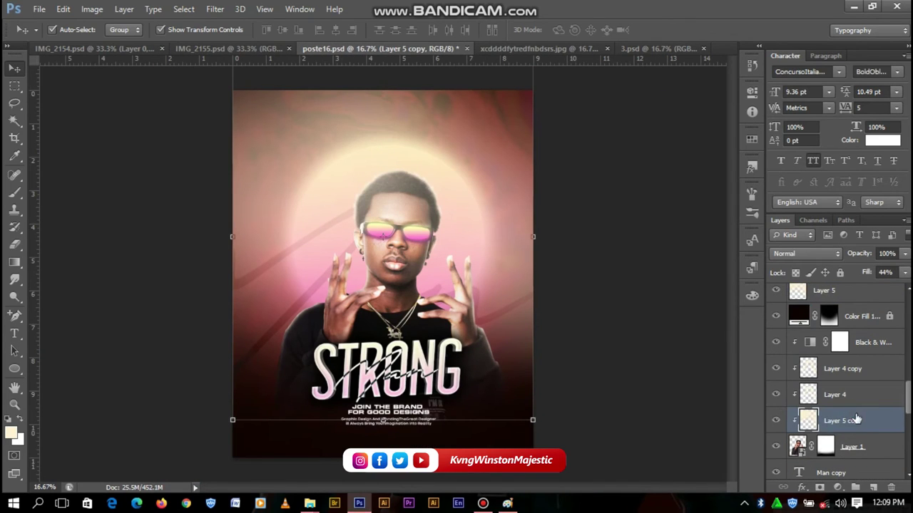
drag(855, 420, 849, 332)
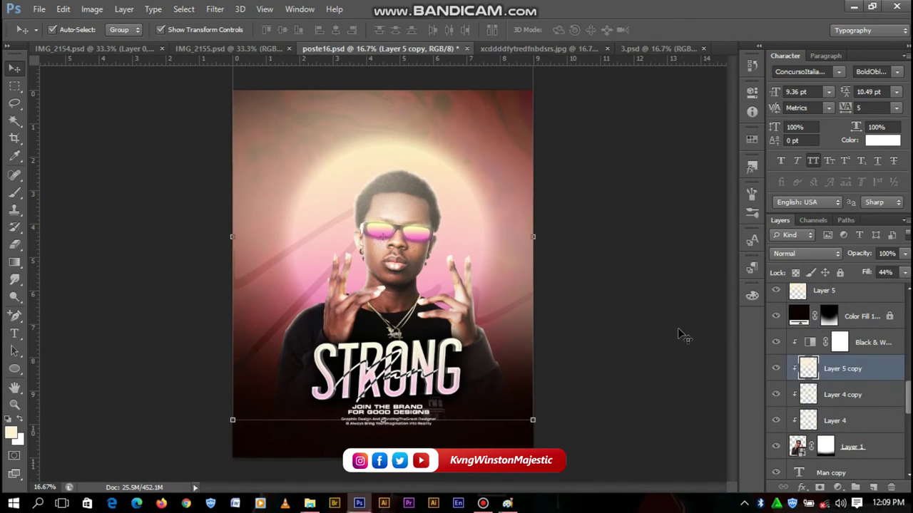
click(823, 291)
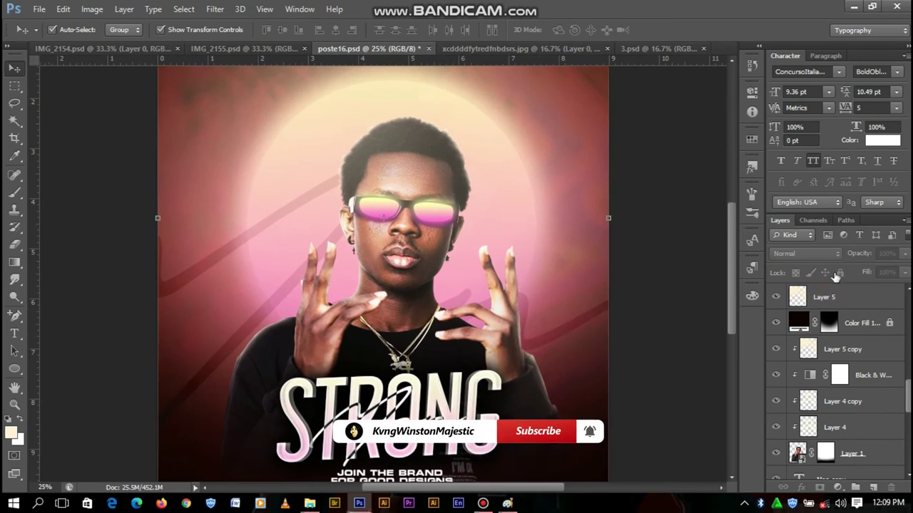
click(806, 253)
click(790, 166)
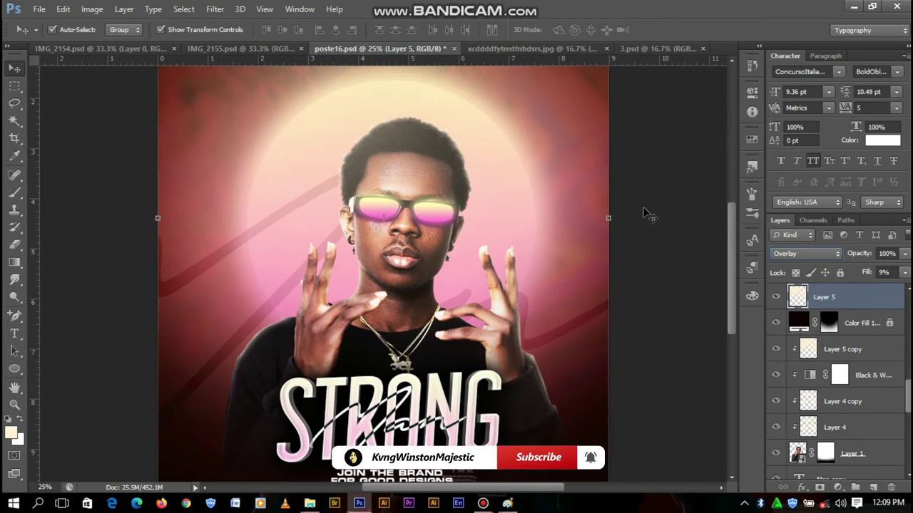
key(ctrl+minus)
drag(904, 272, 859, 289)
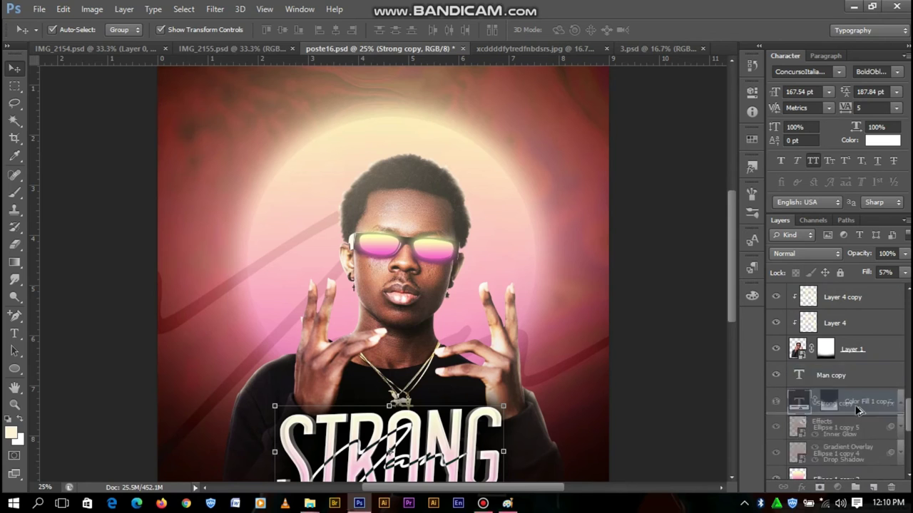
Place a Strong title copy below Layer 1, scaled about threefold and moved higher.
drag(843, 419, 852, 378)
key(ctrl+minus)
key(ctrl+t)
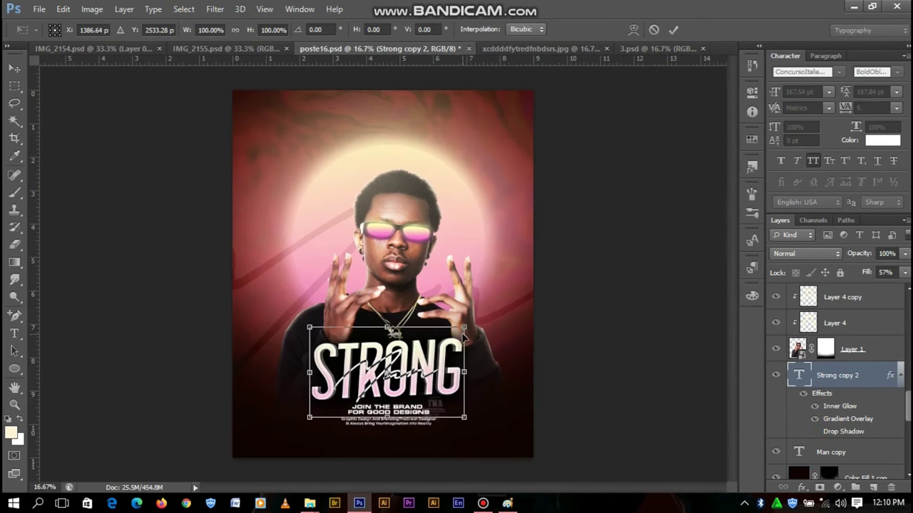
drag(465, 332, 516, 311)
drag(557, 263, 556, 205)
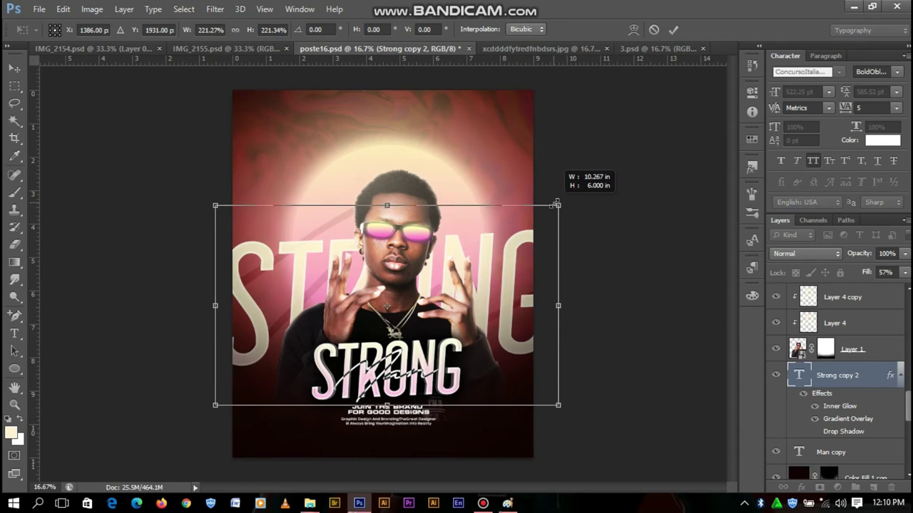
click(674, 30)
key(ctrl+plus)
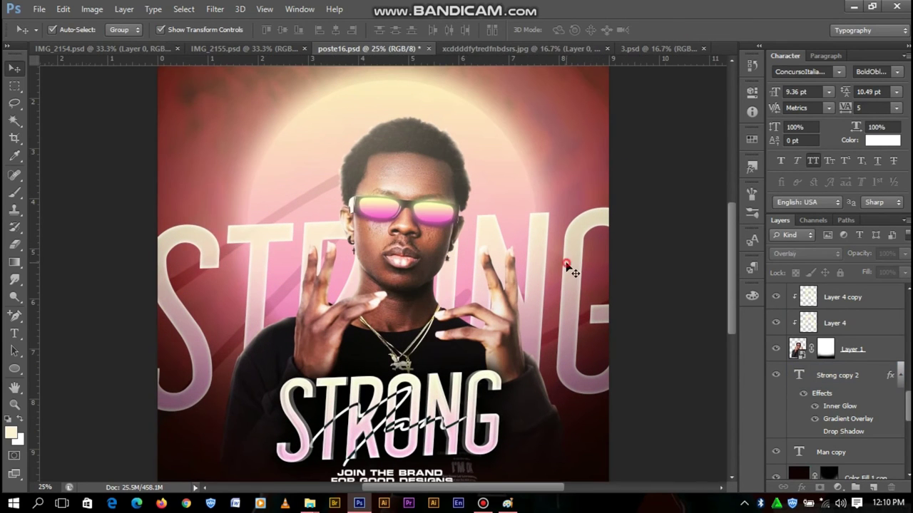
Move the big STRONG copy up toward the top of the poster.
click(592, 221)
drag(592, 221, 592, 37)
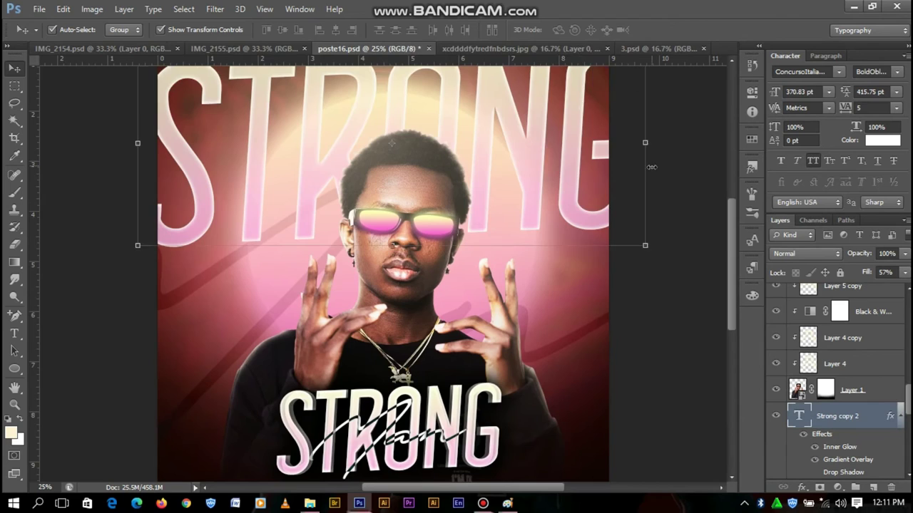
key(ctrl+minus)
drag(501, 158, 495, 101)
right_click(571, 142)
key(Escape)
click(619, 235)
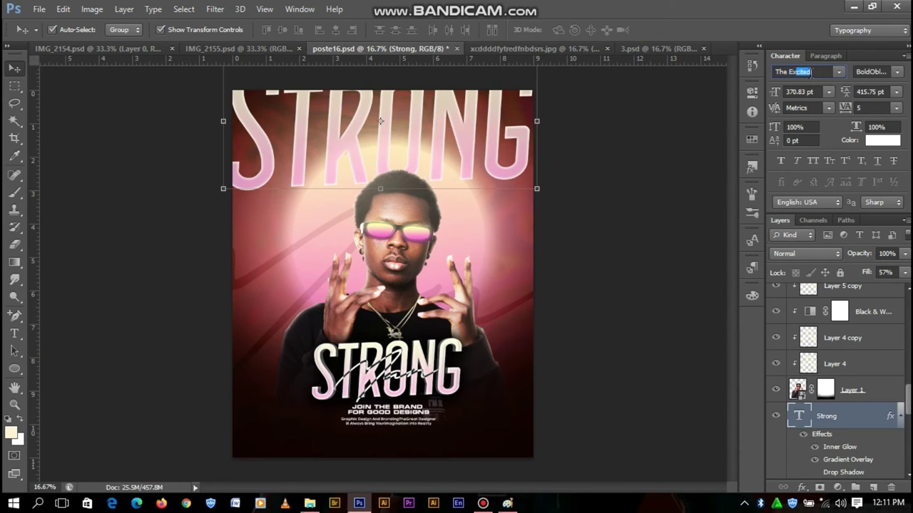
Set the big title to The Excited script, tilted and shrunk over the halo.
key(Return)
mouse_move(617, 250)
mouse_down()
mouse_move(563, 239)
mouse_move(485, 154)
mouse_move(499, 229)
mouse_up()
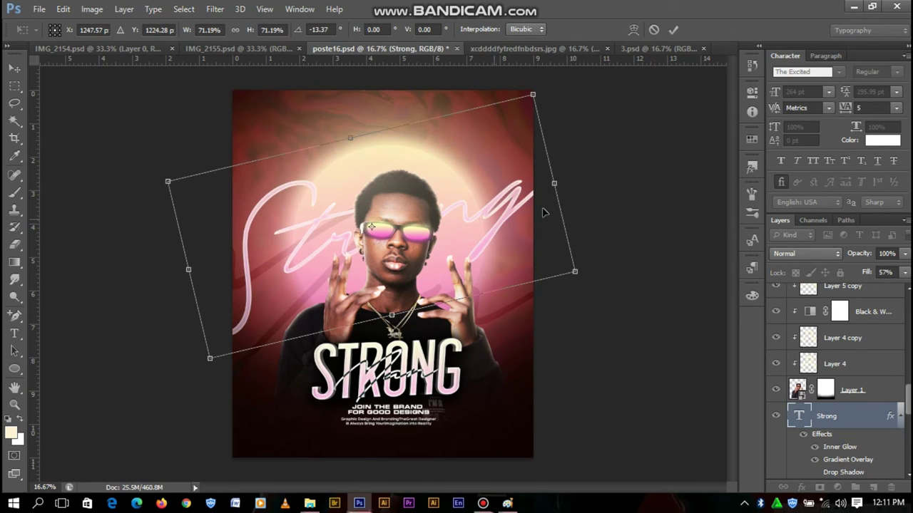
drag(533, 94, 495, 125)
key(Return)
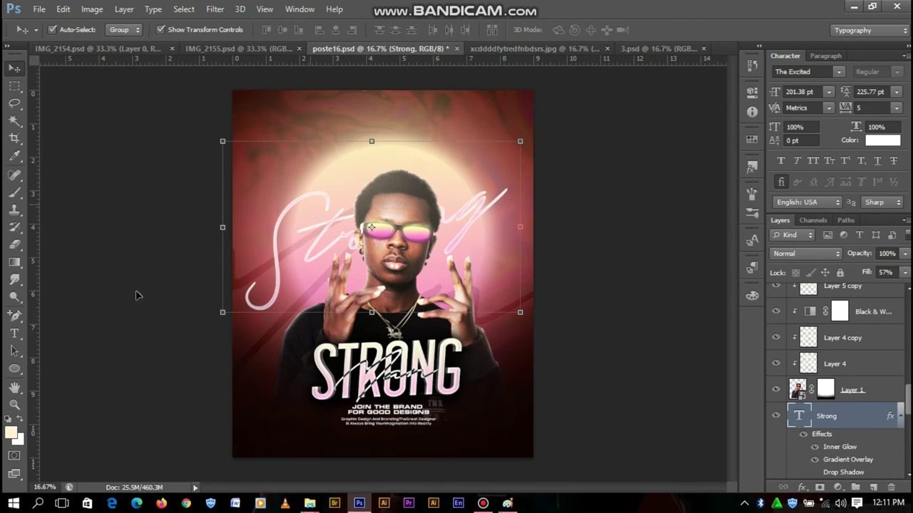
Tighten the script Strong's tracking to -235 and nudge it into place.
key(t)
drag(843, 109, 842, 109)
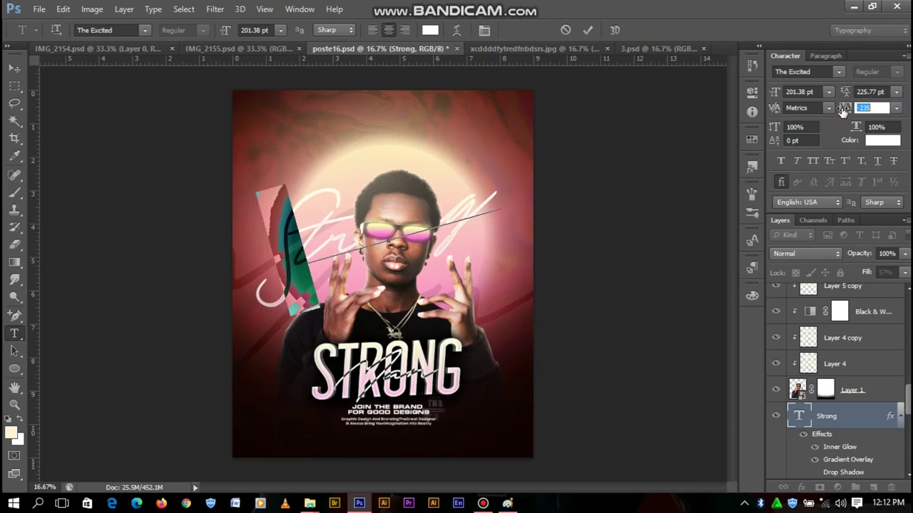
key(ctrl+Return)
key(v)
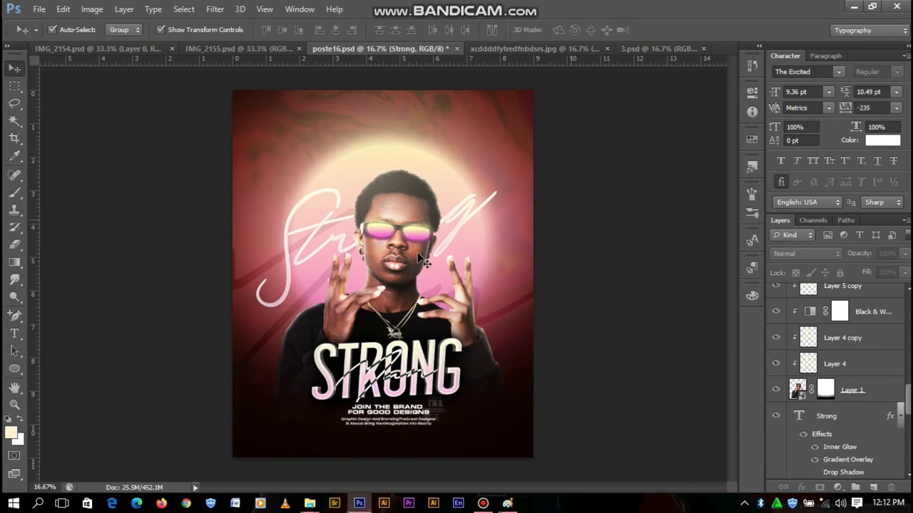
drag(482, 172, 490, 176)
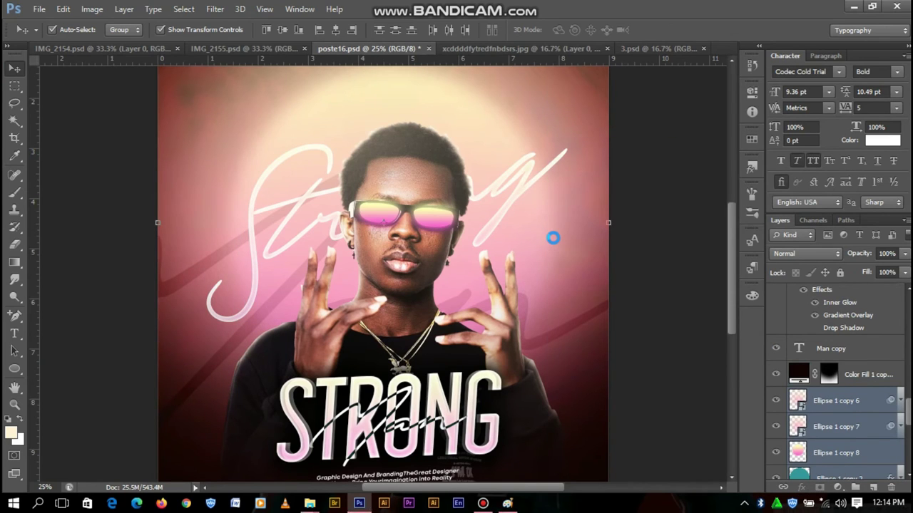
Merge the ellipse glow copies, enlarge the result, and move it to the upper left.
key(ctrl+minus)
key(ctrl+e)
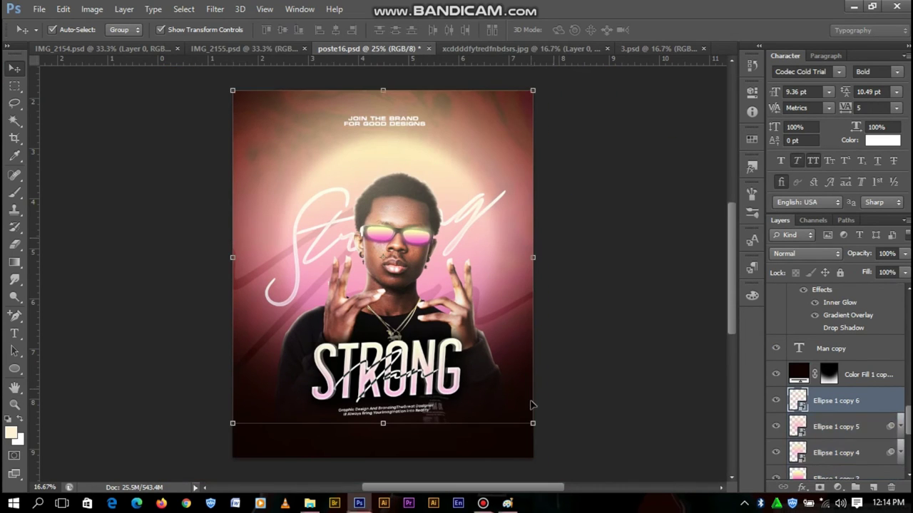
key(ctrl+t)
mouse_move(533, 437)
mouse_down()
mouse_move(455, 345)
mouse_move(480, 370)
mouse_up()
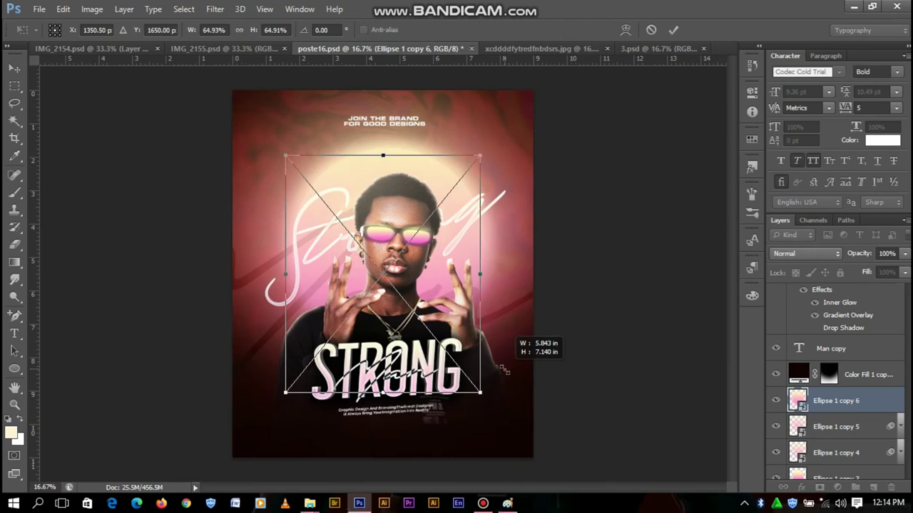
click(673, 29)
mouse_move(459, 166)
mouse_down()
mouse_move(226, 205)
mouse_move(247, 177)
mouse_up()
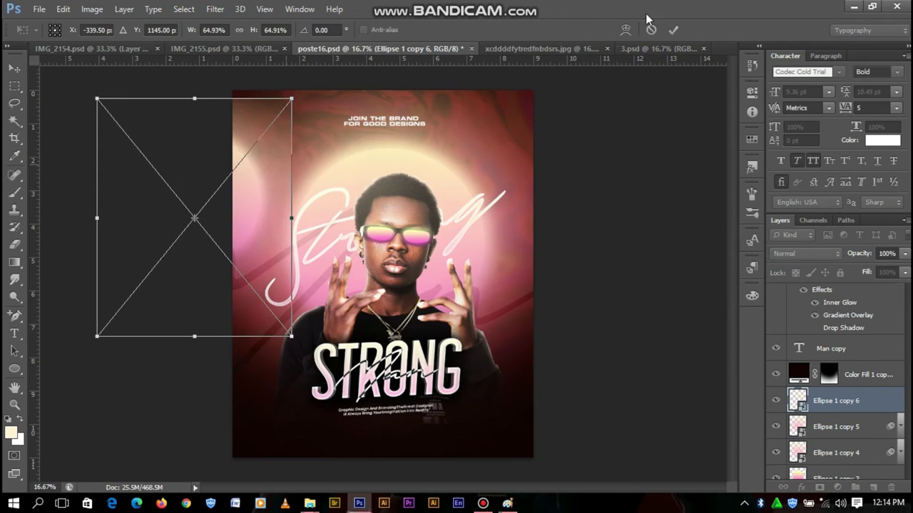
click(673, 30)
Select the Ellipse 1 copy 6 glow and rasterize it for erasing.
click(261, 198)
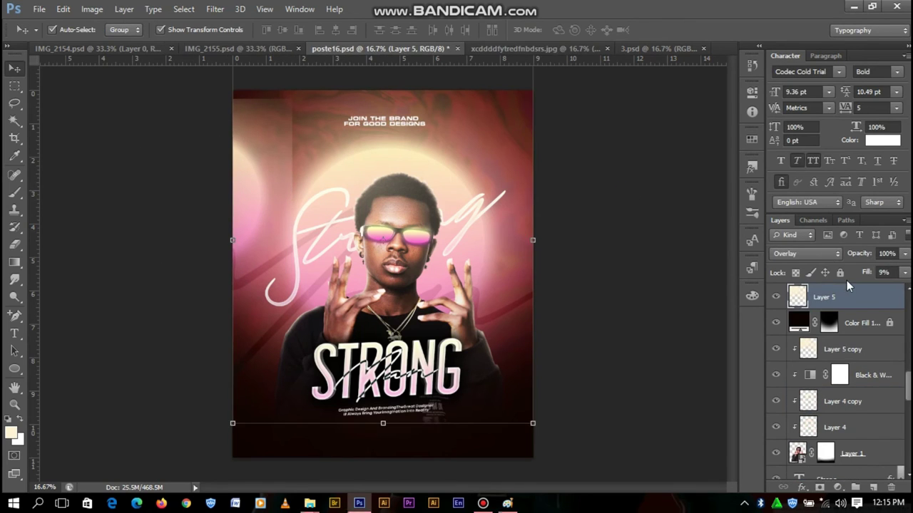
click(252, 208)
click(164, 213)
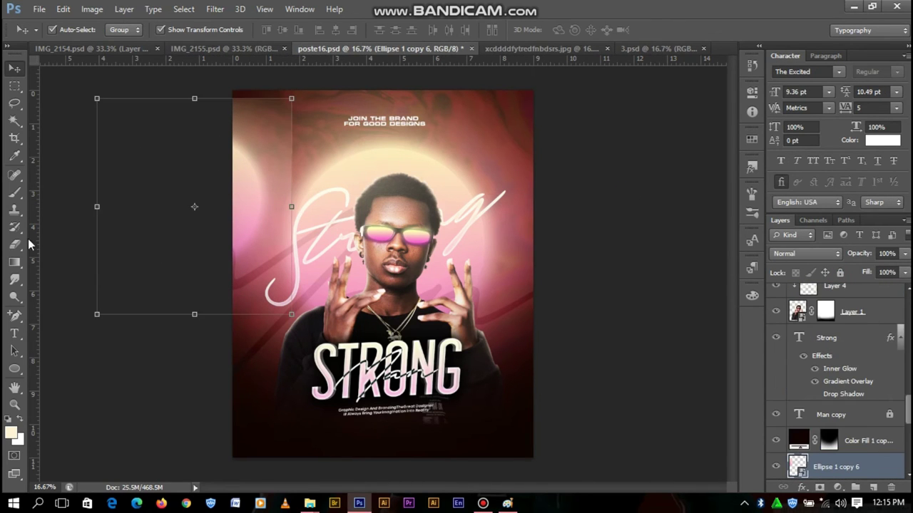
click(15, 244)
click(259, 171)
click(456, 206)
Erase the glow's edges with a very large soft eraser and nudge it down.
right_click(354, 145)
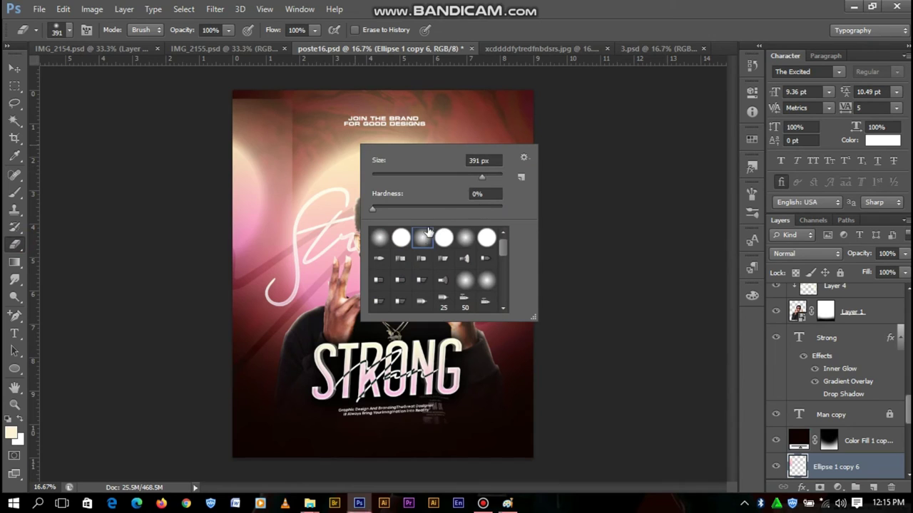
key(Return)
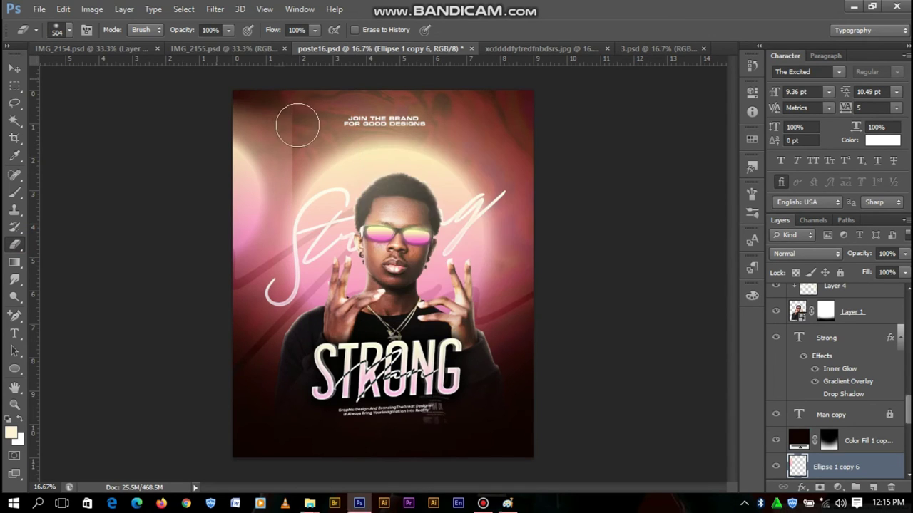
right_click(334, 129)
drag(474, 160, 456, 160)
key(Return)
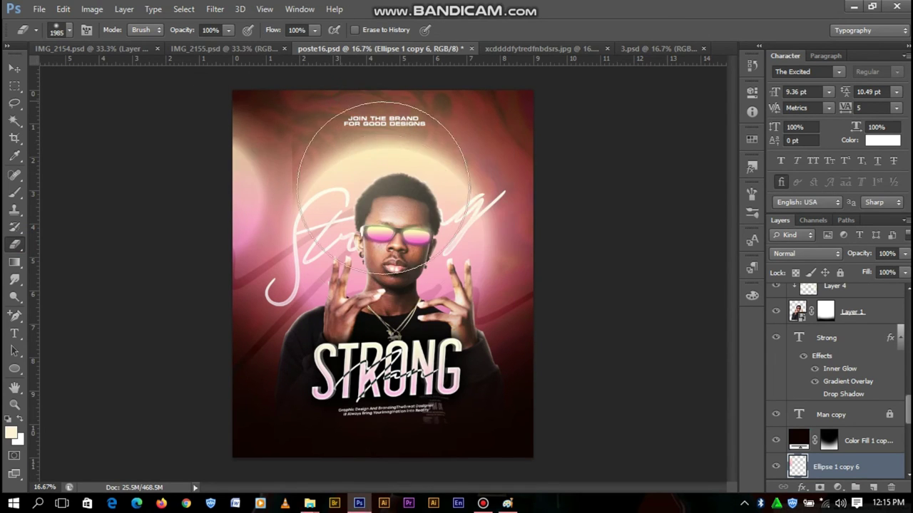
click(15, 67)
drag(252, 204, 253, 210)
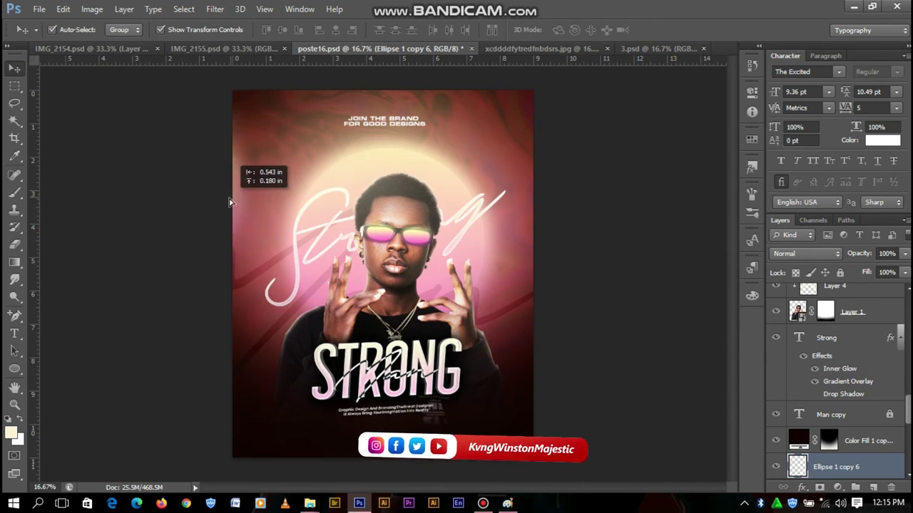
Duplicate both glow layers, flip them horizontally, and place them on the right side.
key(ctrl+j)
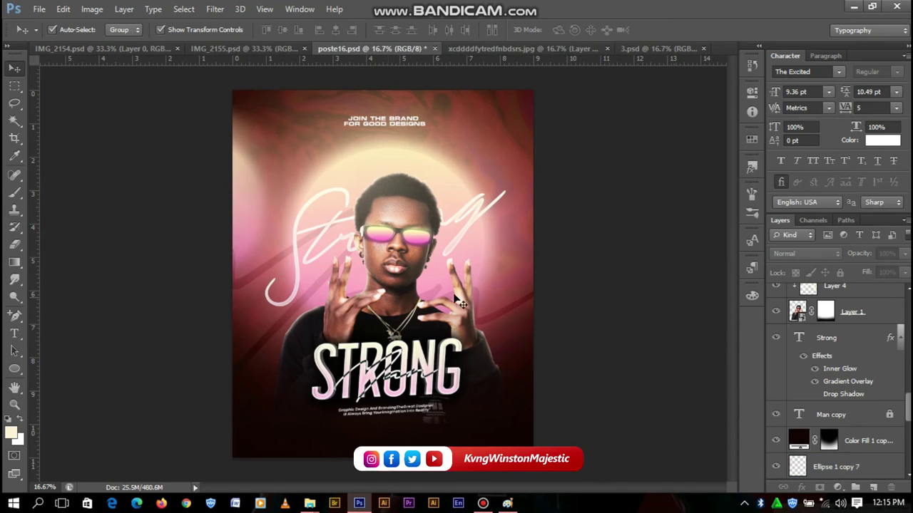
shift+click(835, 378)
key(ctrl+j)
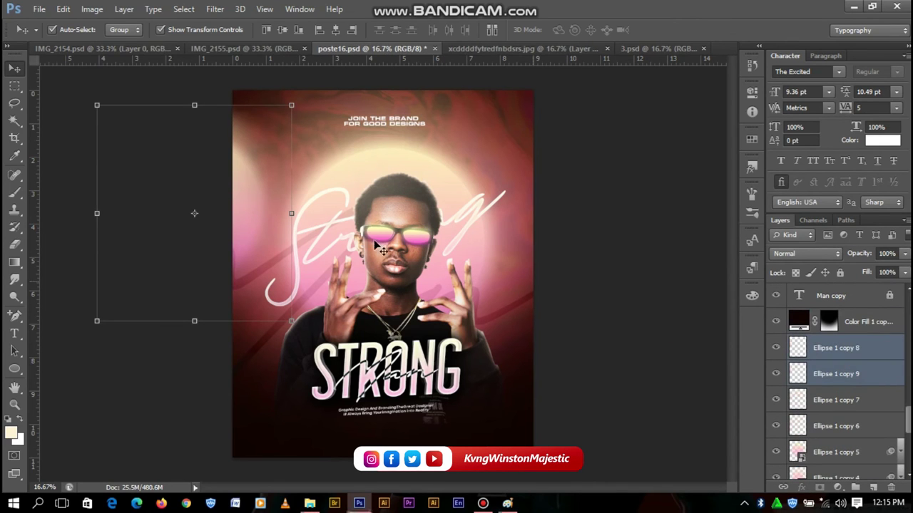
key(ctrl+t)
mouse_move(97, 213)
mouse_down()
mouse_move(251, 216)
mouse_move(294, 204)
mouse_move(574, 199)
mouse_move(780, 113)
mouse_up()
drag(484, 135, 463, 134)
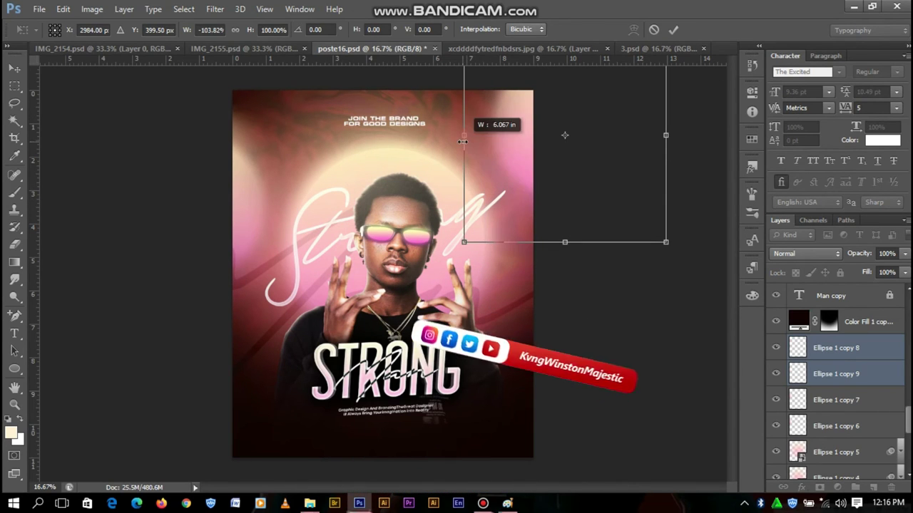
click(673, 29)
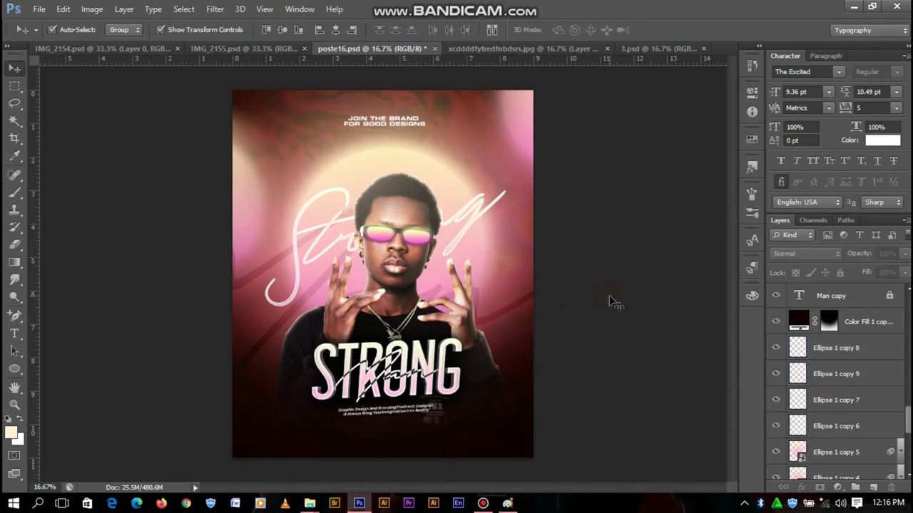
key(ctrl+plus)
Close the xcddddfytredfnbdsrs.jpg texture image without saving.
click(570, 48)
click(590, 48)
click(542, 206)
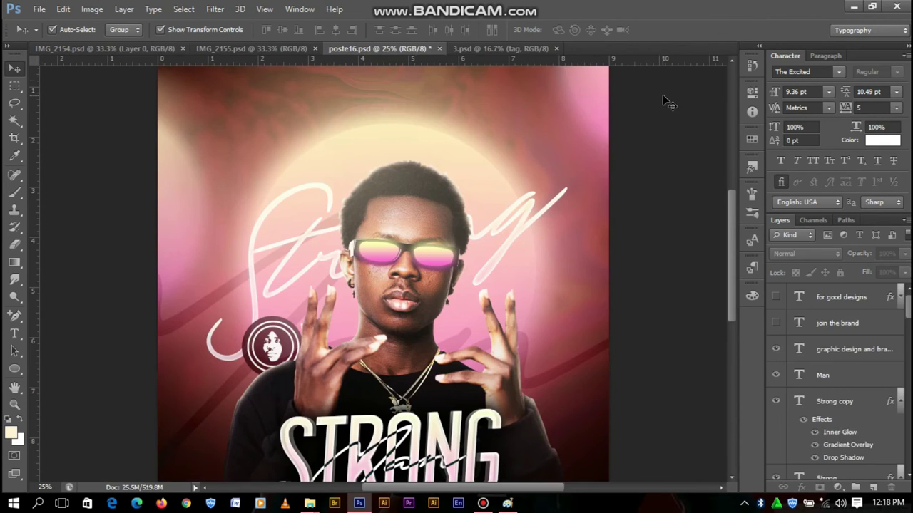
Apply Gaussian Blur to Layer 3 and Layer 3 copy, the latter at radius 26.4.
scroll(907, 433, down, 5)
click(832, 389)
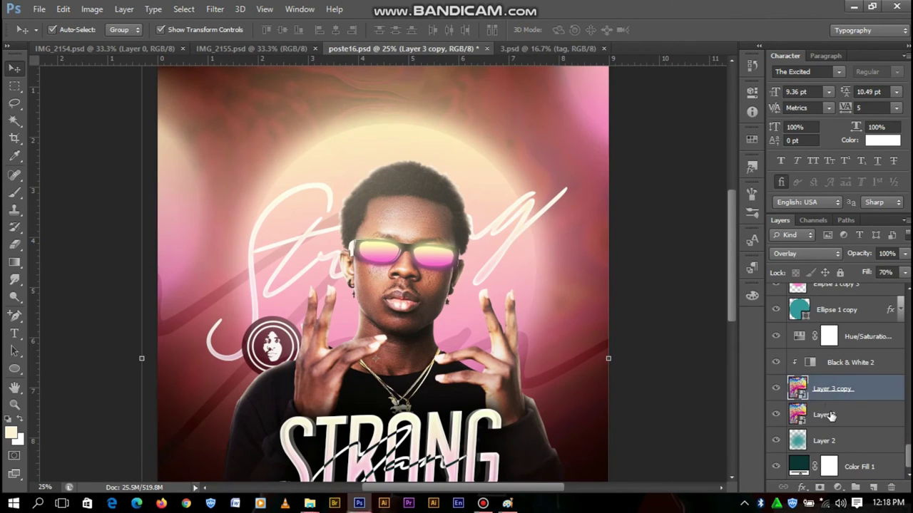
click(827, 414)
click(215, 8)
click(412, 238)
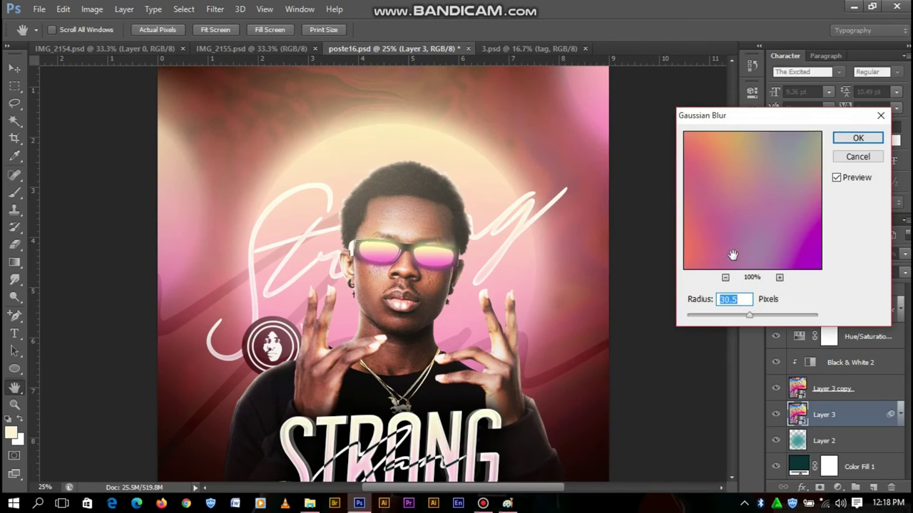
click(858, 138)
click(831, 388)
click(215, 9)
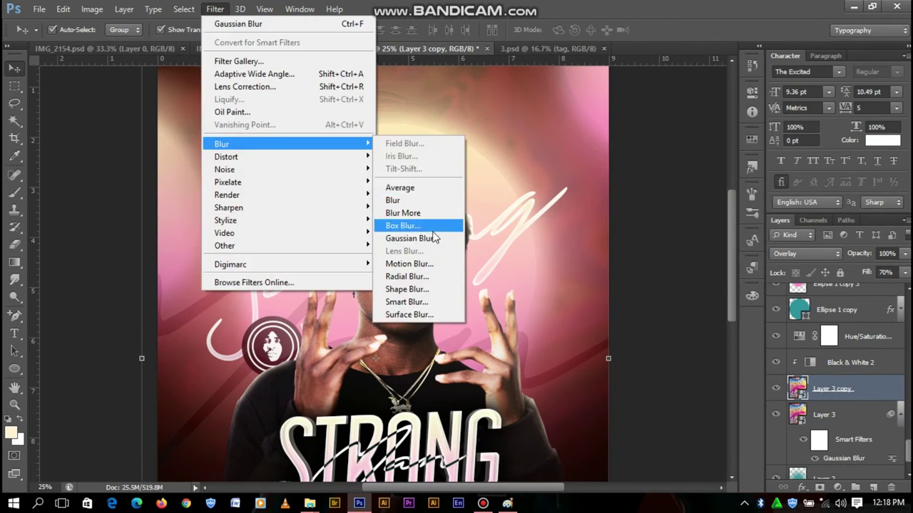
click(420, 238)
drag(749, 315, 750, 316)
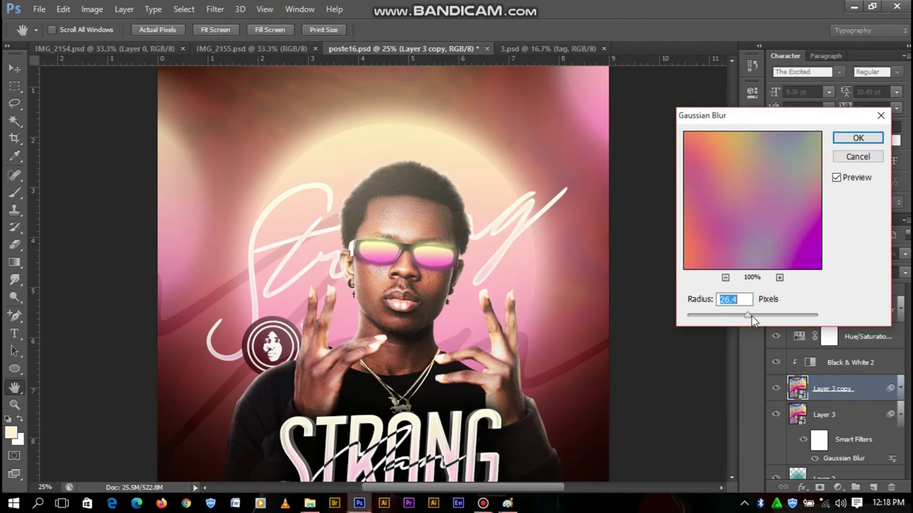
click(857, 139)
key(ctrl+minus)
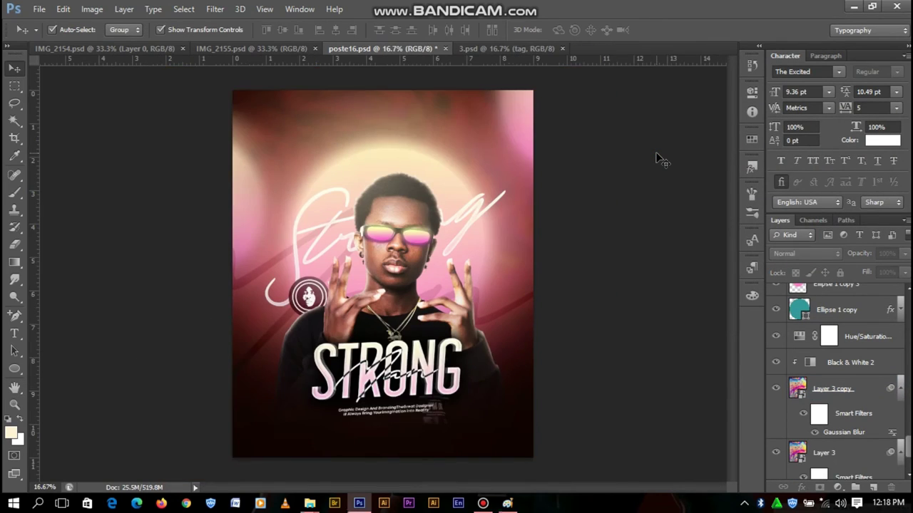
Open the orange glow JPG and bring it into poste16 as Layer 7.
click(39, 9)
click(57, 36)
drag(777, 155, 776, 363)
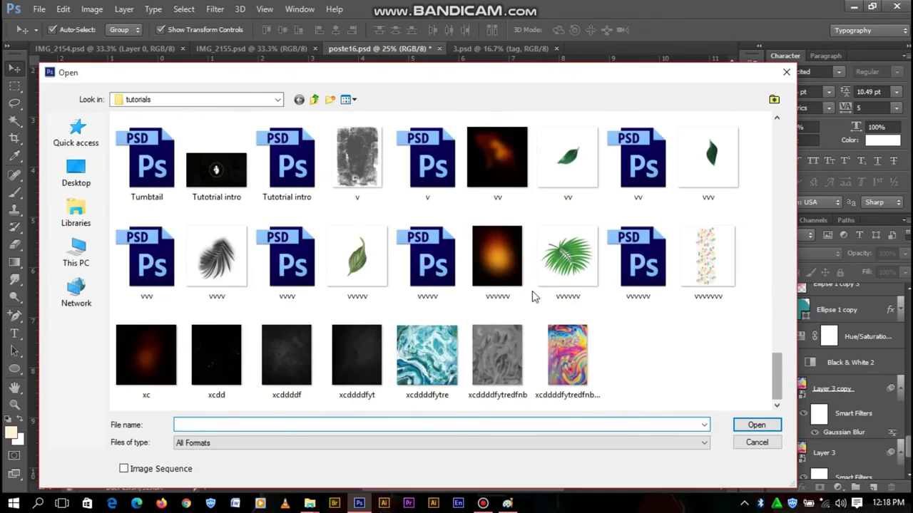
double_click(555, 277)
drag(442, 278, 299, 285)
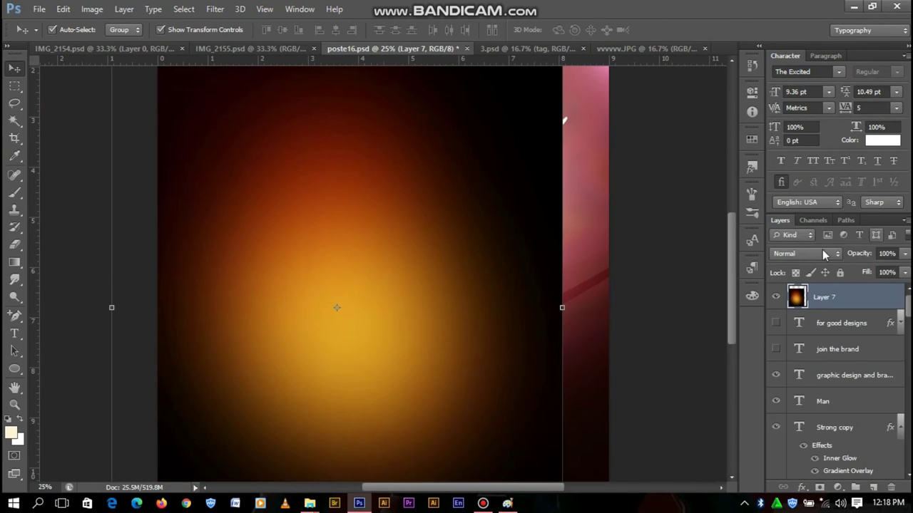
Set Layer 7 to Screen blending and move it toward the lower left.
click(825, 256)
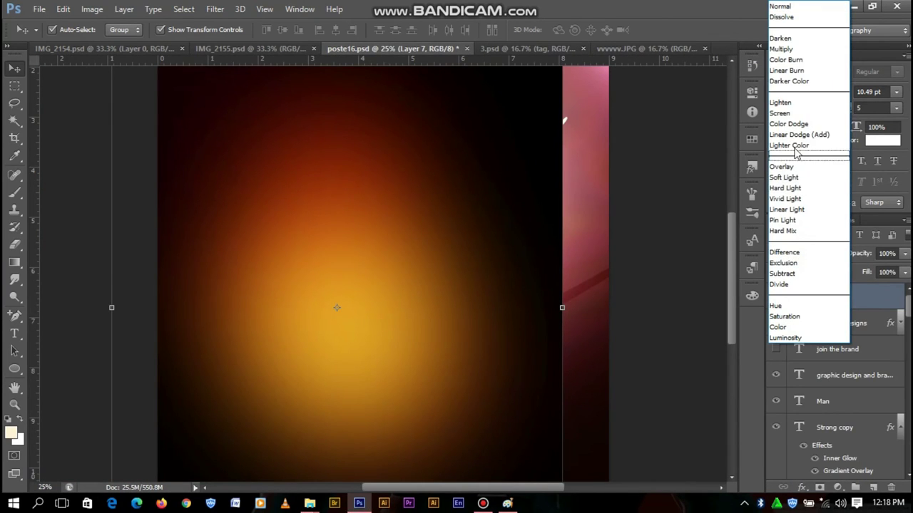
click(790, 113)
key(ctrl+minus)
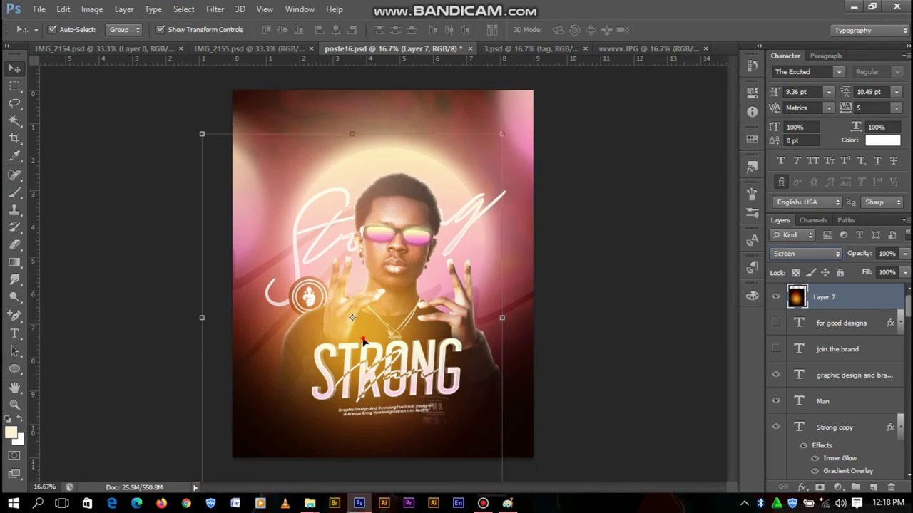
drag(367, 360, 275, 477)
Apply a Gaussian Blur of about 453 pixels to the orange glow.
click(215, 9)
click(408, 233)
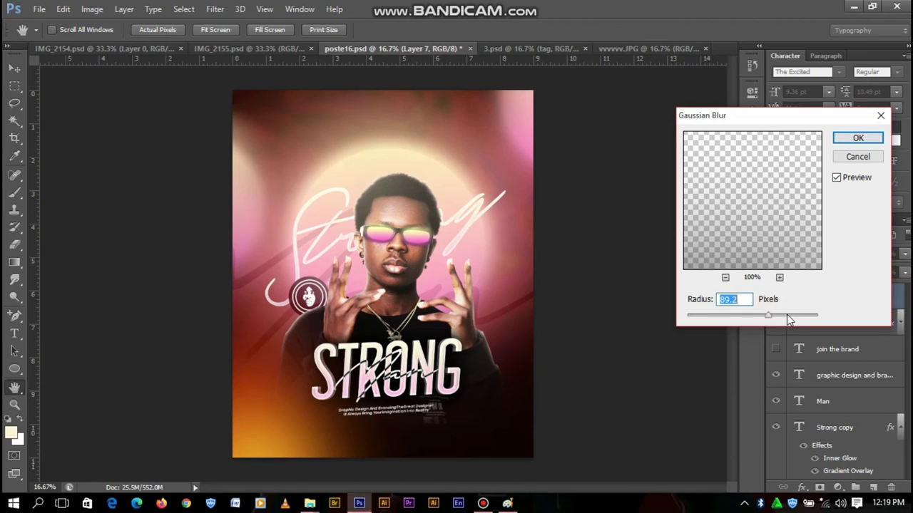
drag(789, 320, 801, 322)
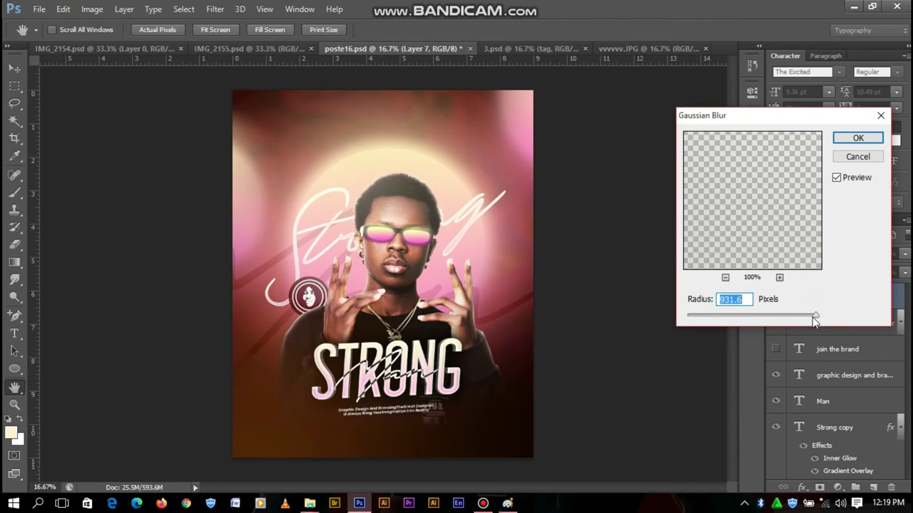
drag(812, 317, 802, 318)
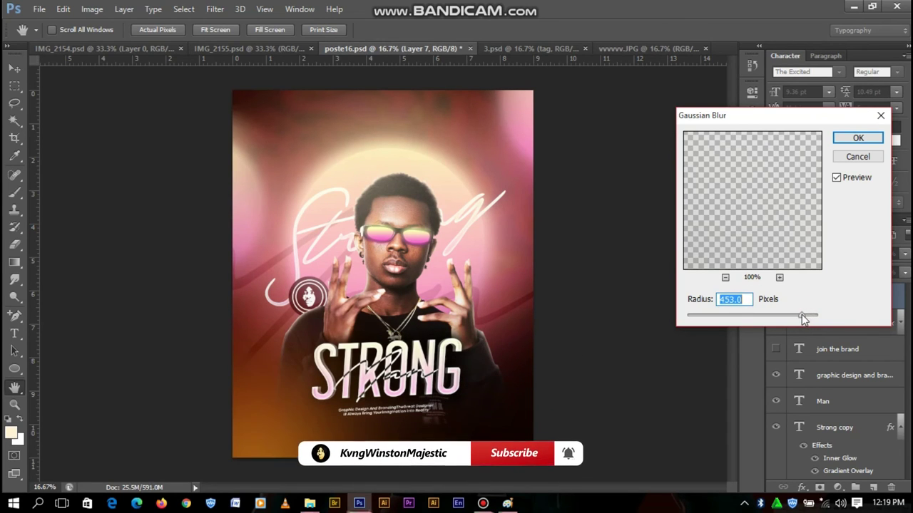
click(842, 142)
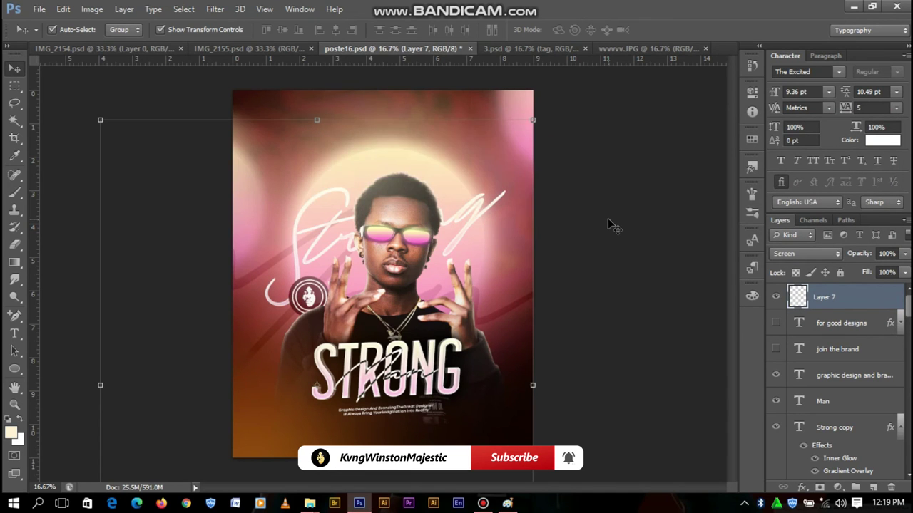
Duplicate the orange glow as Layer 7 copy and mirror it onto the poster's left.
key(ctrl+equal)
scroll(611, 224, down, 3)
drag(233, 415, 642, 438)
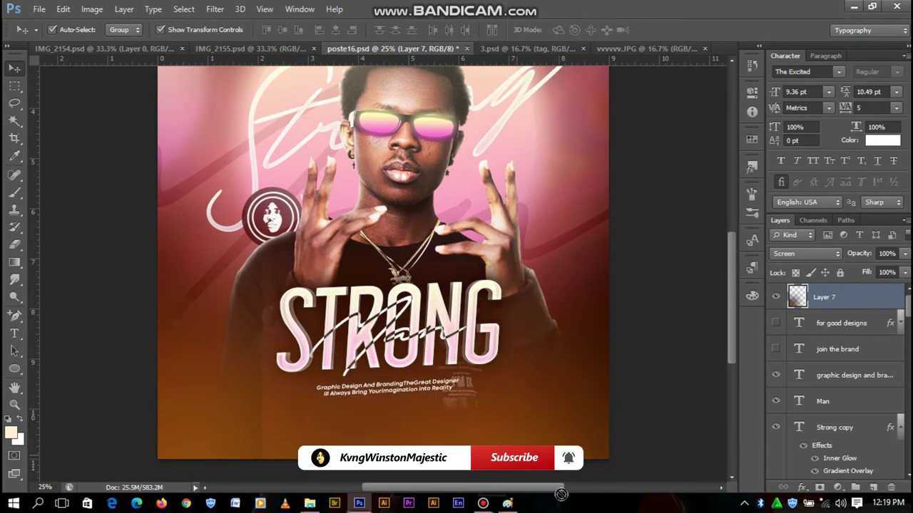
key(ctrl+j)
key(ctrl+minus)
mouse_move(558, 405)
mouse_down()
mouse_move(238, 316)
mouse_move(596, 485)
mouse_move(609, 149)
mouse_up()
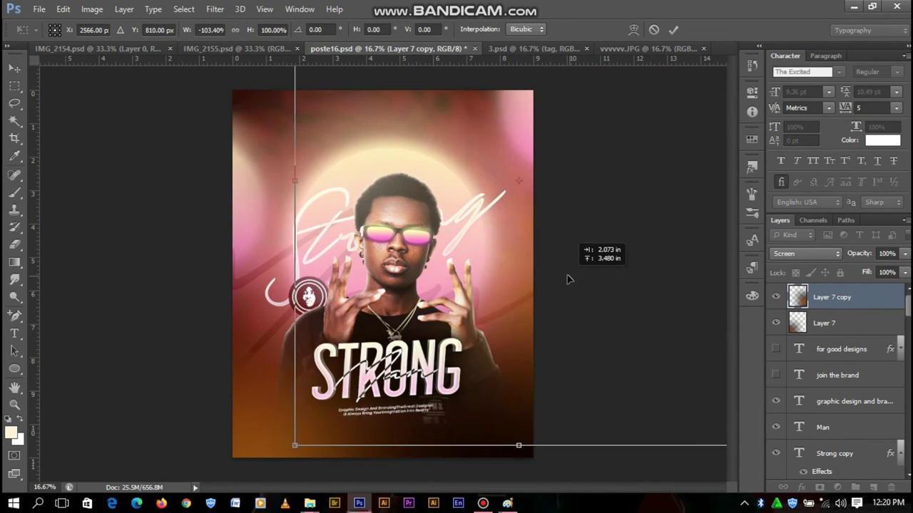
key(Return)
Shift the original glow further down and nudge Layer 7 copy into place.
key(alt+bracketleft)
key(ctrl+plus)
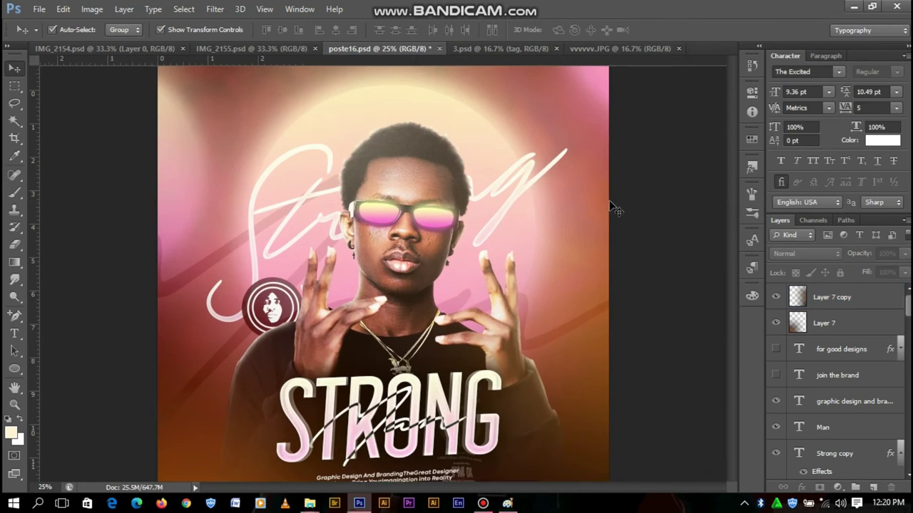
scroll(727, 238, down, 2)
scroll(183, 423, down, 1)
drag(183, 423, 208, 450)
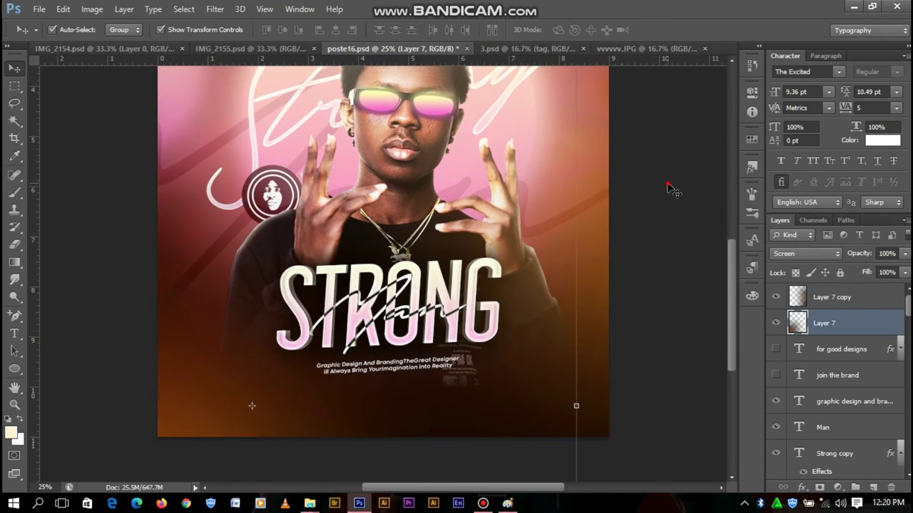
key(ctrl+minus)
drag(505, 324, 518, 324)
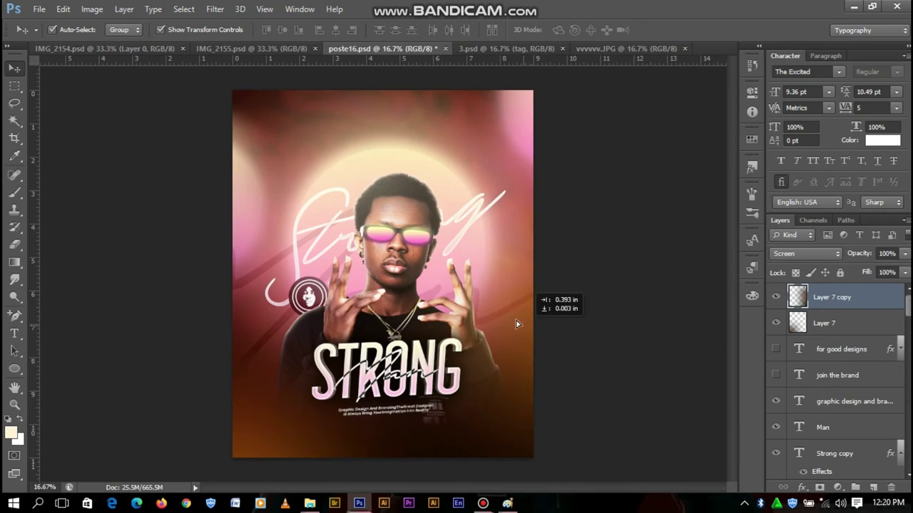
Add a Hue/Saturation adjustment clipped to Layer 7 copy, shifting hue to -45.
click(837, 487)
click(791, 325)
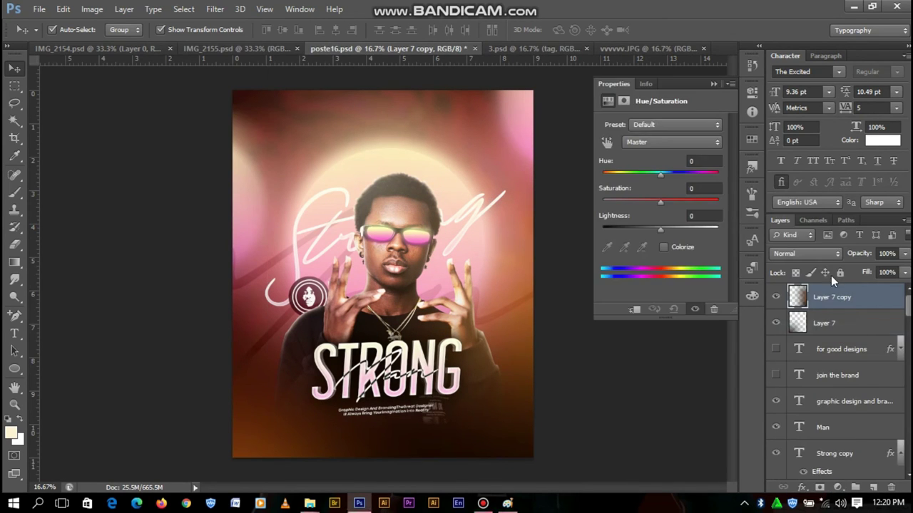
drag(660, 173, 634, 183)
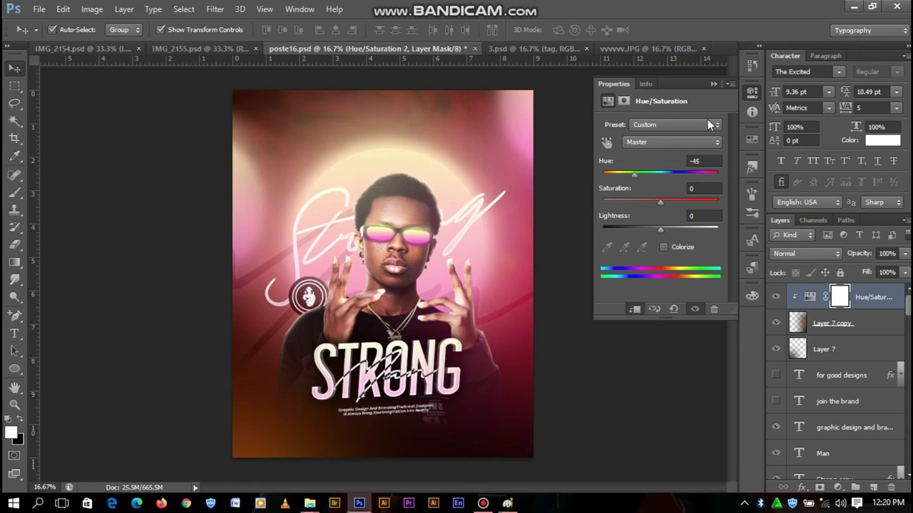
click(713, 83)
Copy the hue adjustment as a clipped layer onto Layer 7 and set its hue to -25.
click(823, 348)
click(873, 489)
right_click(834, 348)
click(622, 221)
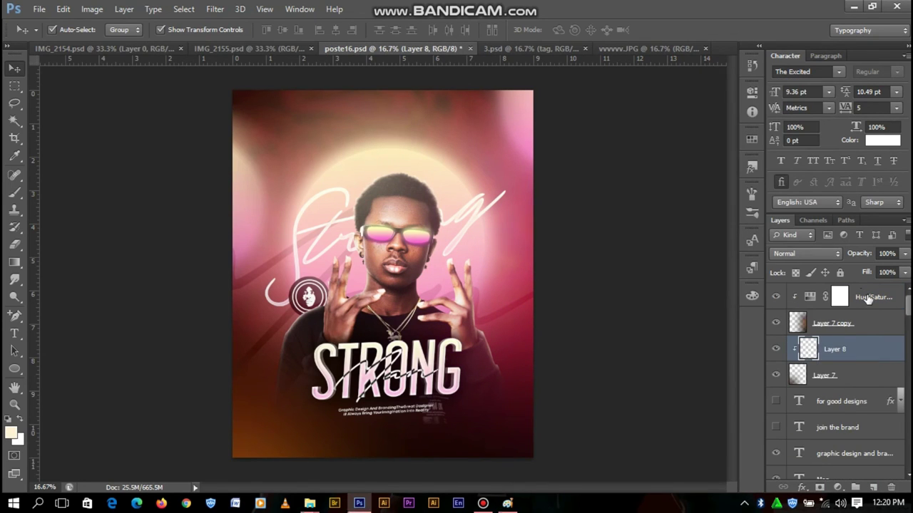
drag(848, 296, 849, 362)
double_click(809, 375)
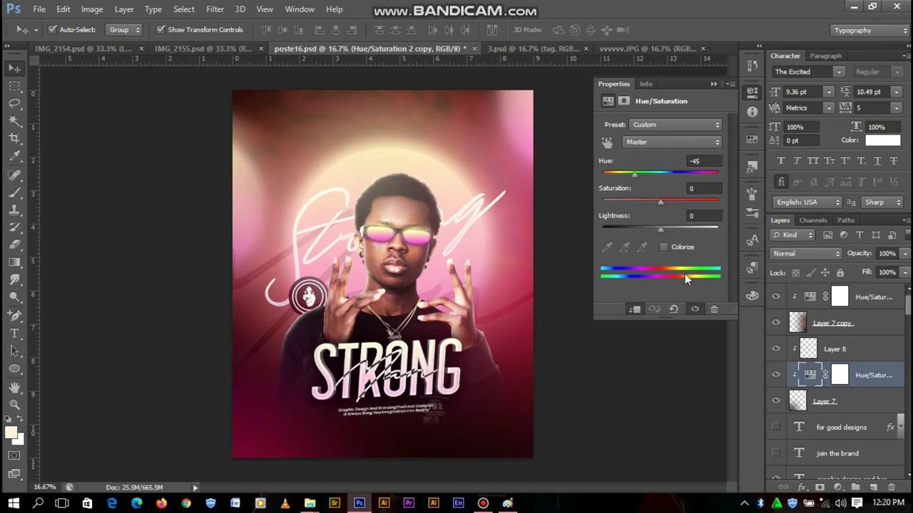
drag(622, 172, 643, 173)
Paste the orange gradient glow onto the poster as Layer 9.
click(820, 323)
click(805, 296)
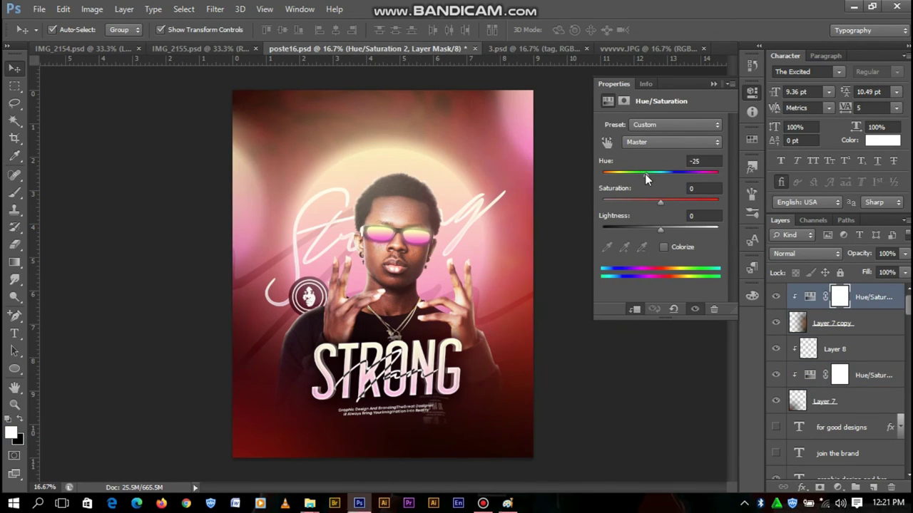
click(713, 84)
click(626, 159)
right_click(820, 297)
Set Layer 9 to Screen blend mode and enlarge the orange glow.
click(634, 228)
click(820, 254)
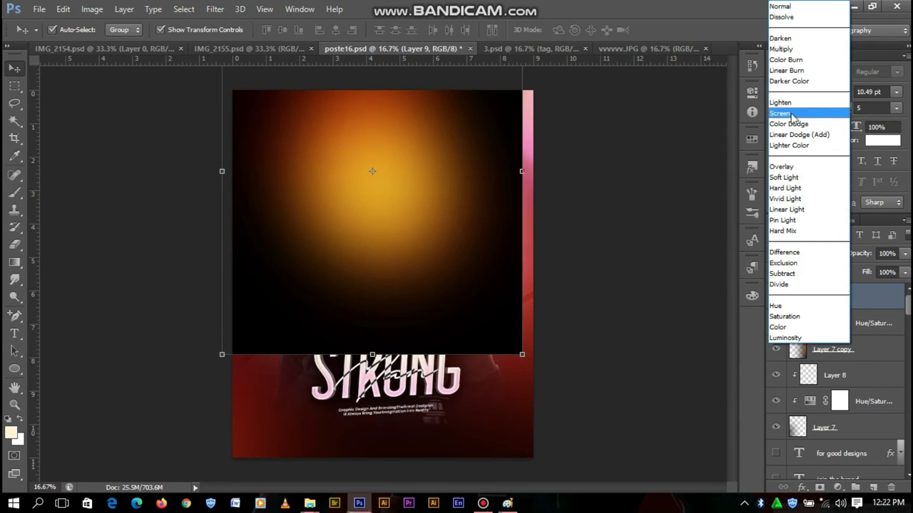
click(780, 112)
drag(521, 354, 662, 364)
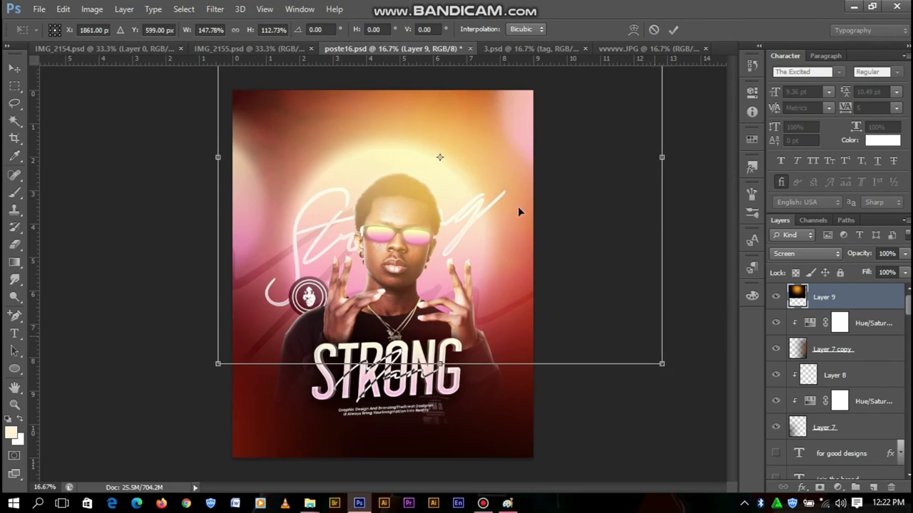
drag(474, 160, 400, 90)
Move the orange glow up so it lights the top of the poster.
click(651, 31)
click(625, 129)
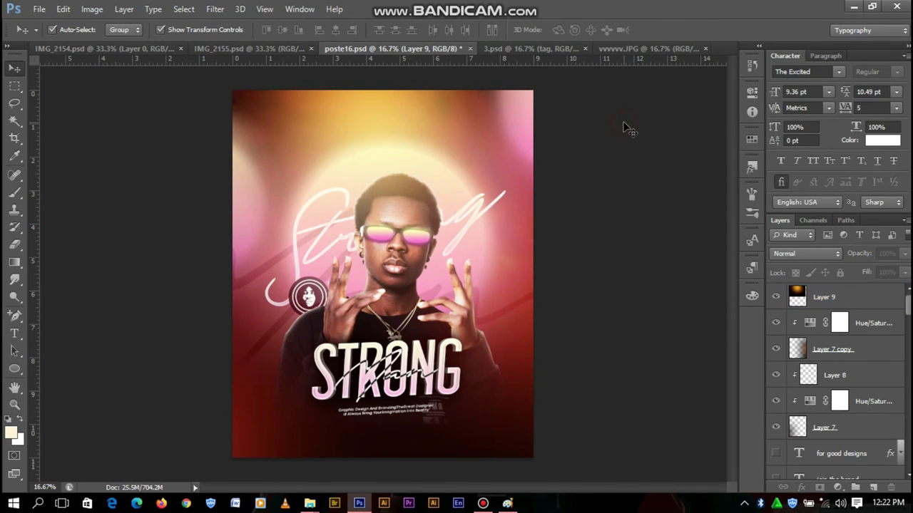
scroll(713, 254, up, 2)
drag(411, 127, 419, 150)
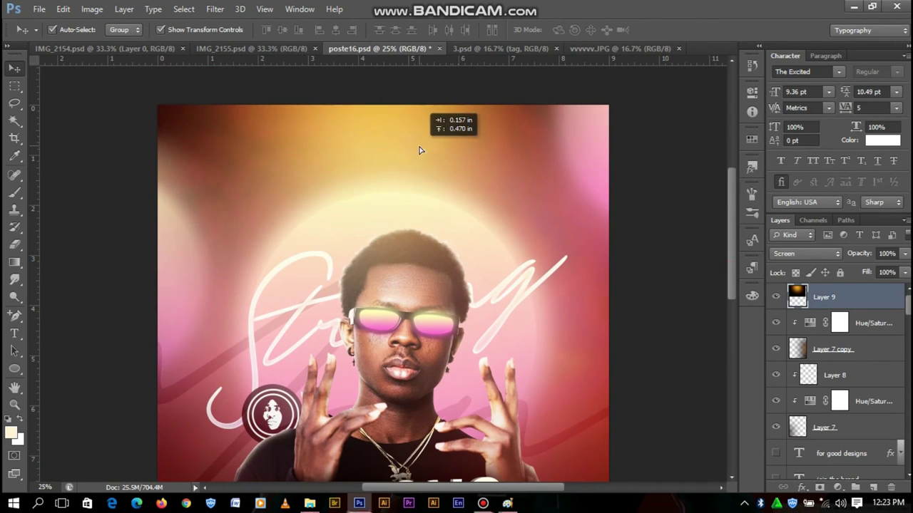
drag(364, 166, 366, 187)
key(ctrl+minus)
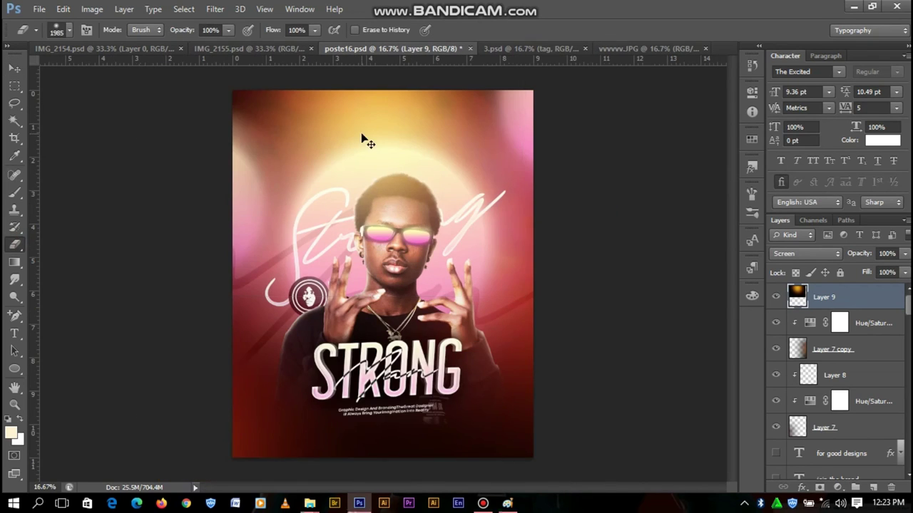
key(ctrl+minus)
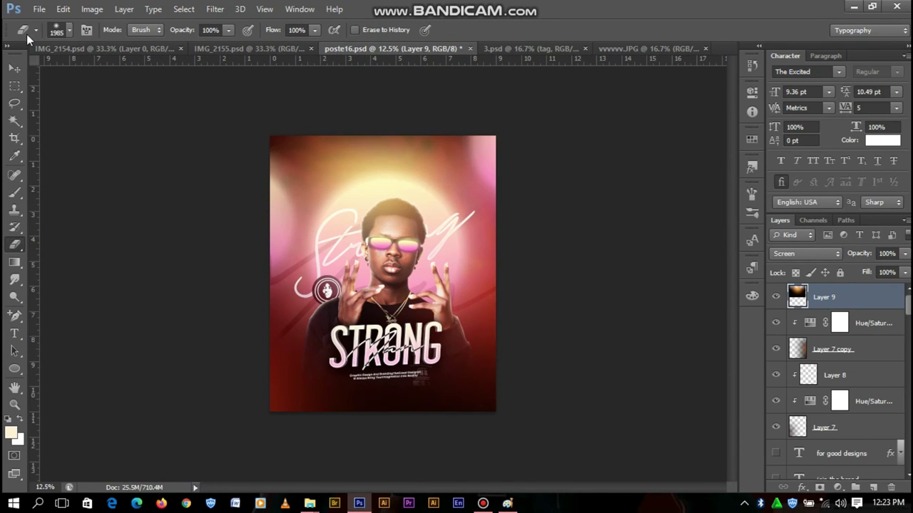
key(ctrl+plus)
key(ctrl+plus)
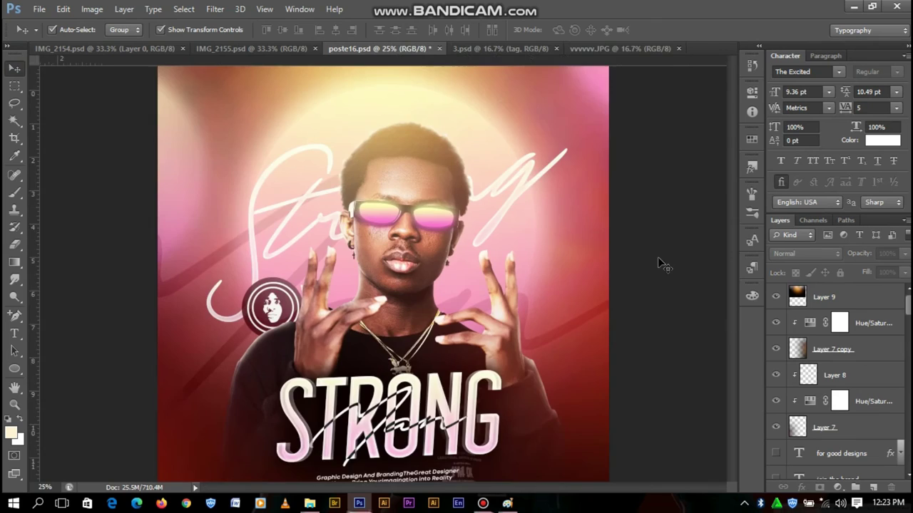
Add a Curves adjustment layer bent upward to brighten the poster.
click(839, 488)
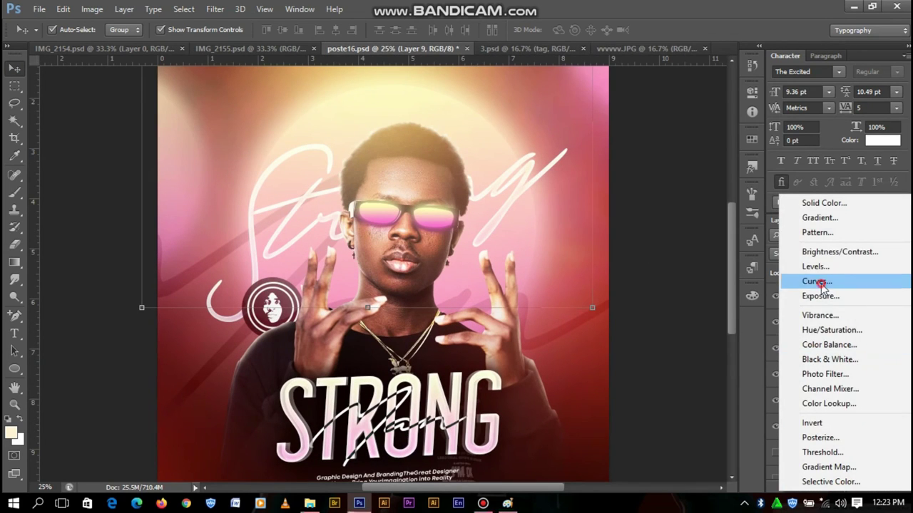
click(820, 283)
drag(695, 175, 668, 187)
click(713, 84)
Nudge the orange glow into place and lock Layer 9.
key(ctrl+minus)
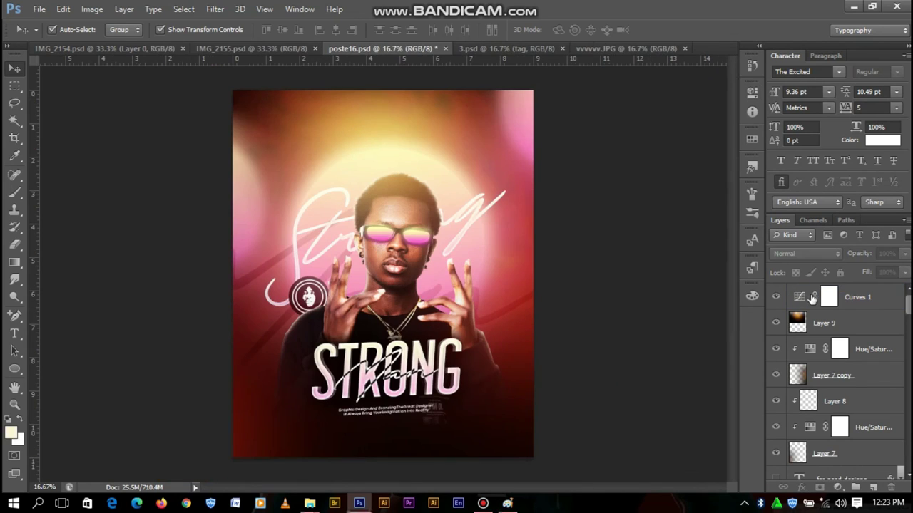
drag(386, 123, 387, 133)
key(ctrl+plus)
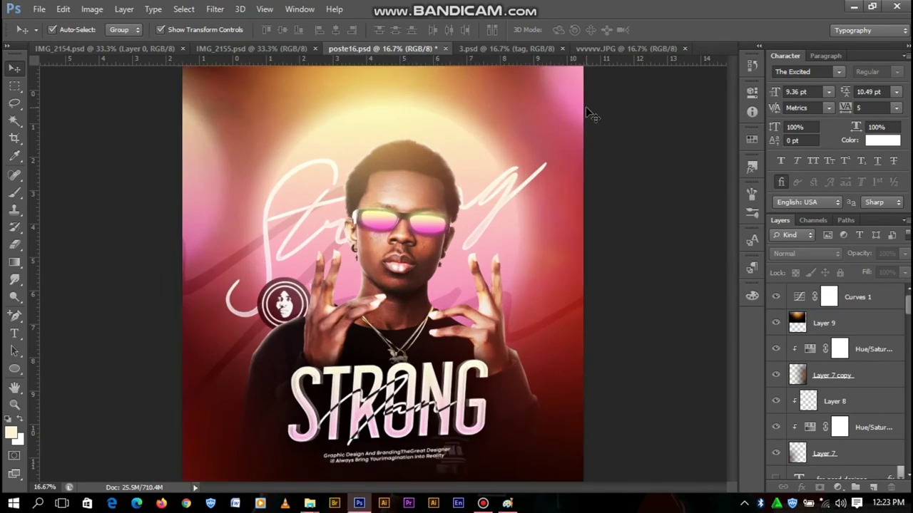
click(560, 341)
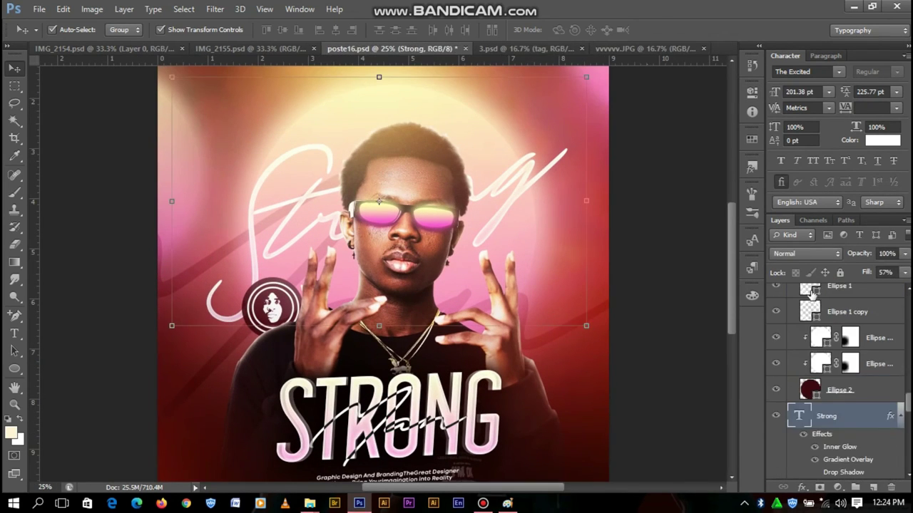
drag(518, 188, 506, 193)
click(839, 273)
click(203, 372)
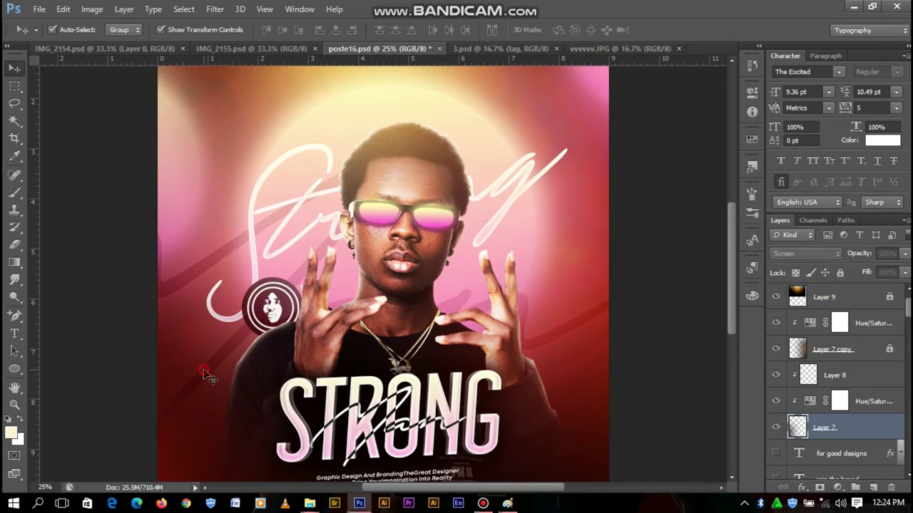
Scale the Man copy script overlay up about 108% and shift it lower.
click(221, 368)
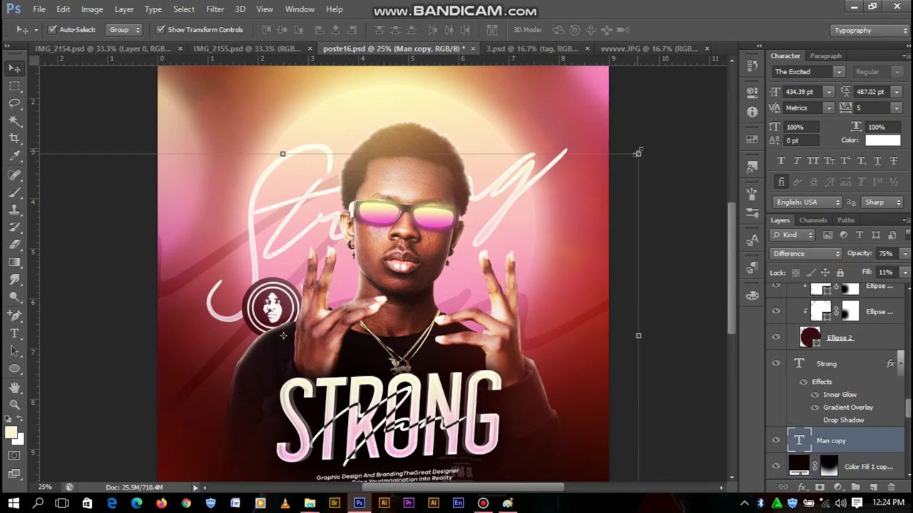
key(ctrl+t)
mouse_move(649, 83)
mouse_down()
mouse_move(650, 100)
mouse_move(669, 87)
mouse_up()
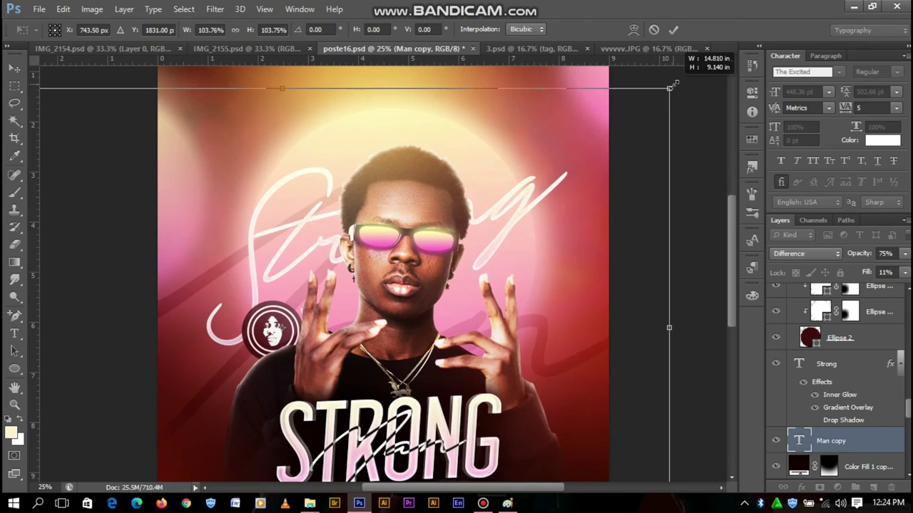
click(672, 29)
mouse_move(530, 333)
mouse_down()
mouse_move(579, 335)
mouse_move(516, 293)
mouse_up()
key(ctrl+minus)
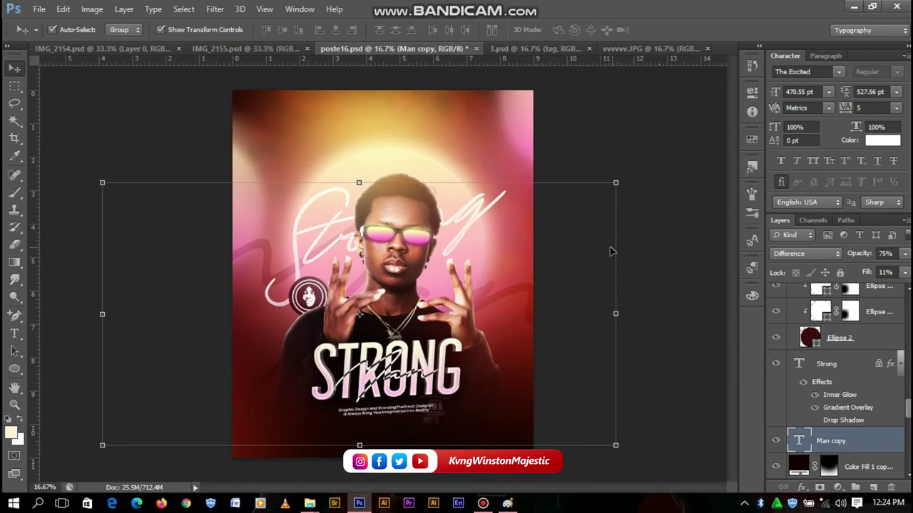
Turn the Strong text layer's visibility back on.
click(601, 222)
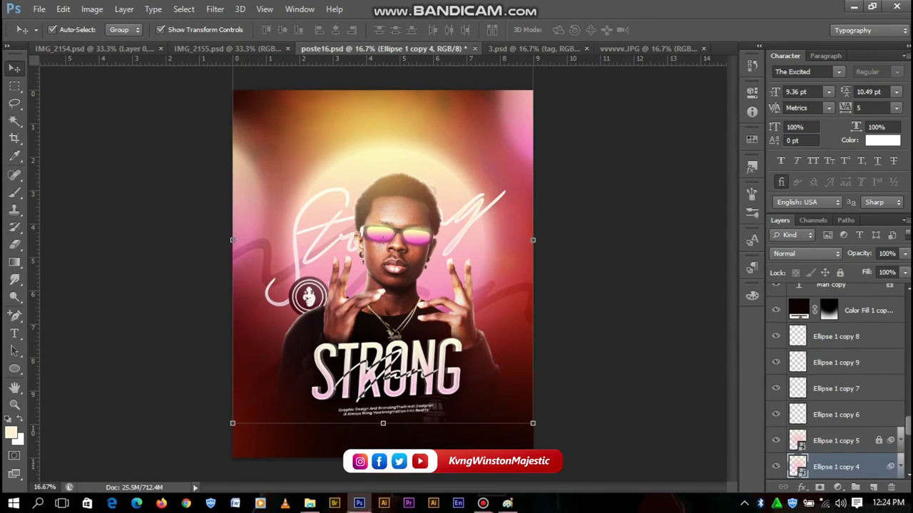
scroll(775, 403, down, 3)
click(775, 402)
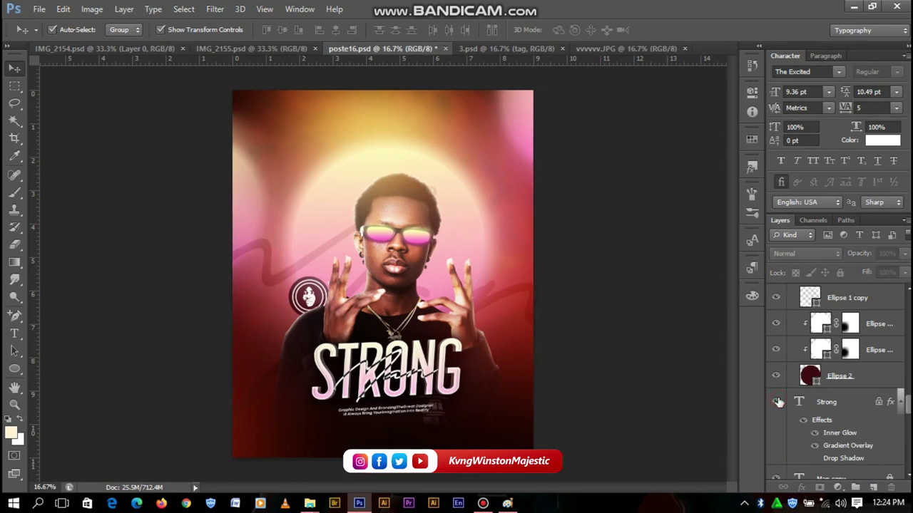
Rasterize the Strong text and apply a Gaussian Blur with radius 25.
click(839, 404)
click(214, 8)
click(399, 249)
click(430, 206)
drag(803, 316, 754, 319)
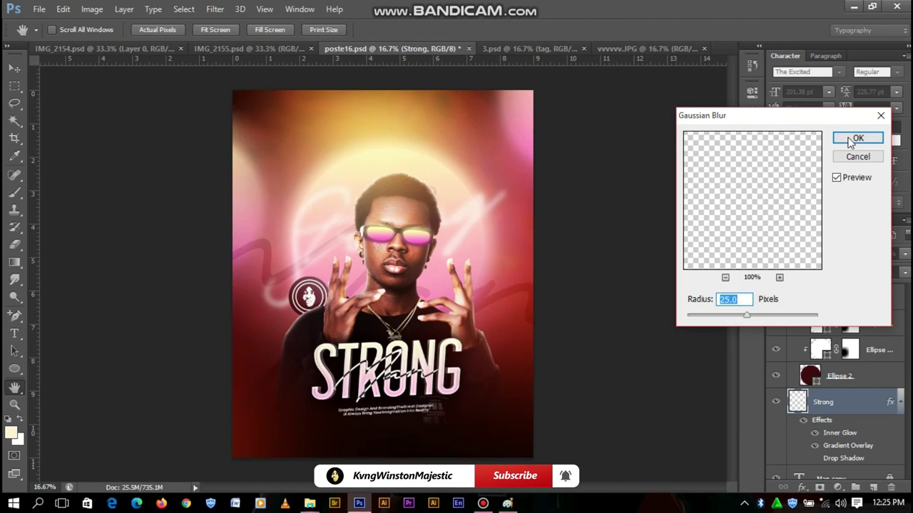
click(857, 138)
Enlarge the blurred Strong text and place it across the upper poster.
key(v)
key(ctrl+plus)
key(ctrl+t)
drag(649, 97, 706, 79)
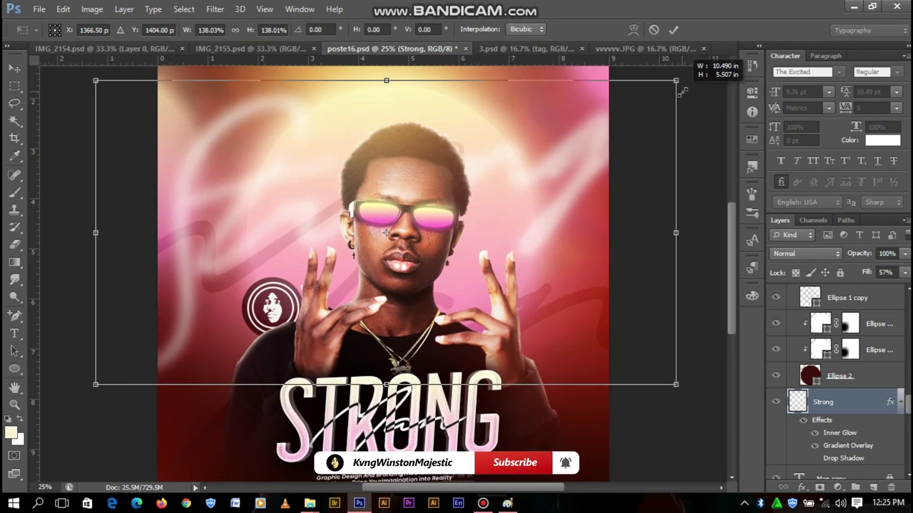
click(674, 30)
key(ctrl+minus)
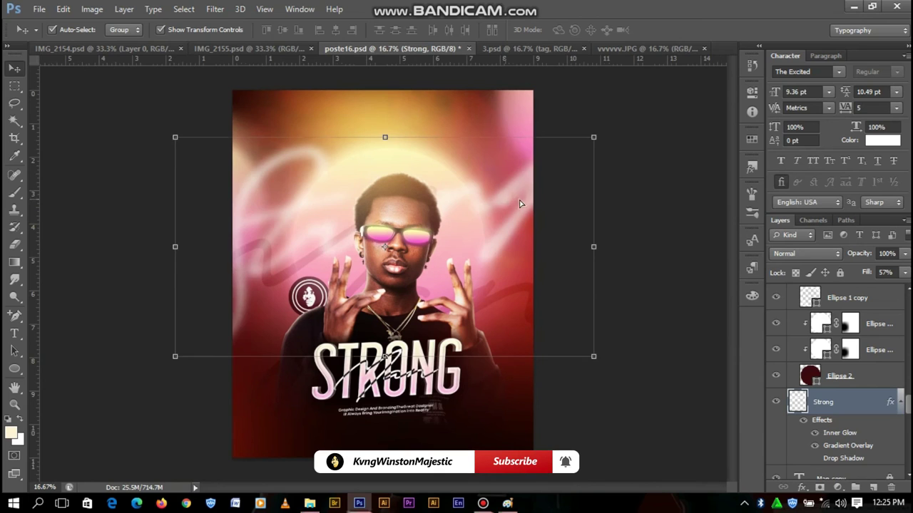
drag(521, 203, 513, 204)
Hide the side panels and zoom in on the man to review the finished poster.
key(ctrl+plus)
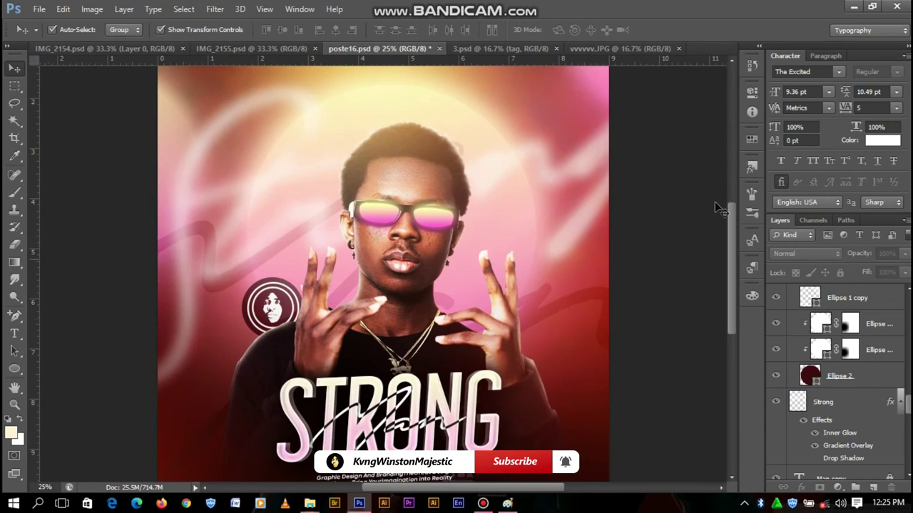
key(shift+Tab)
key(ctrl+plus)
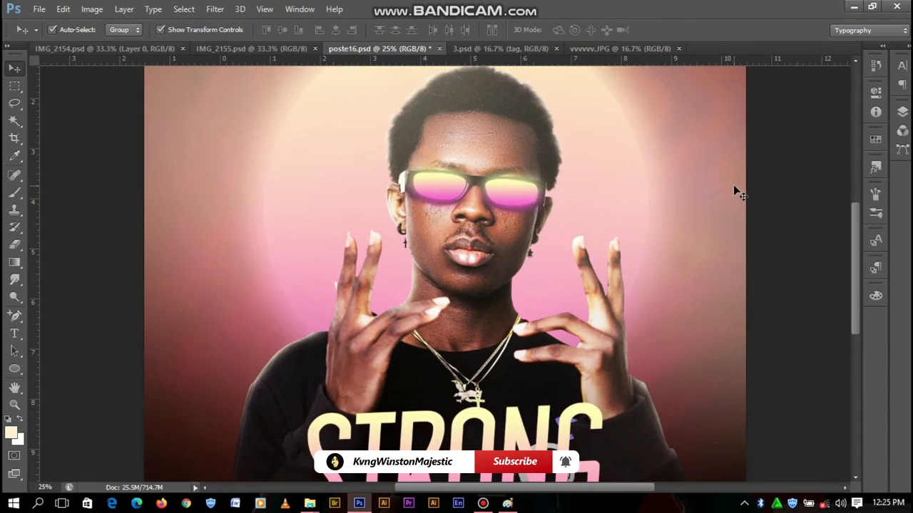
key(ctrl+plus)
mouse_move(852, 293)
mouse_down()
mouse_move(852, 187)
mouse_move(857, 376)
mouse_move(853, 199)
mouse_move(856, 342)
mouse_move(850, 238)
mouse_move(859, 334)
mouse_move(854, 279)
mouse_move(854, 326)
mouse_up()
key(ctrl+minus)
key(ctrl+minus)
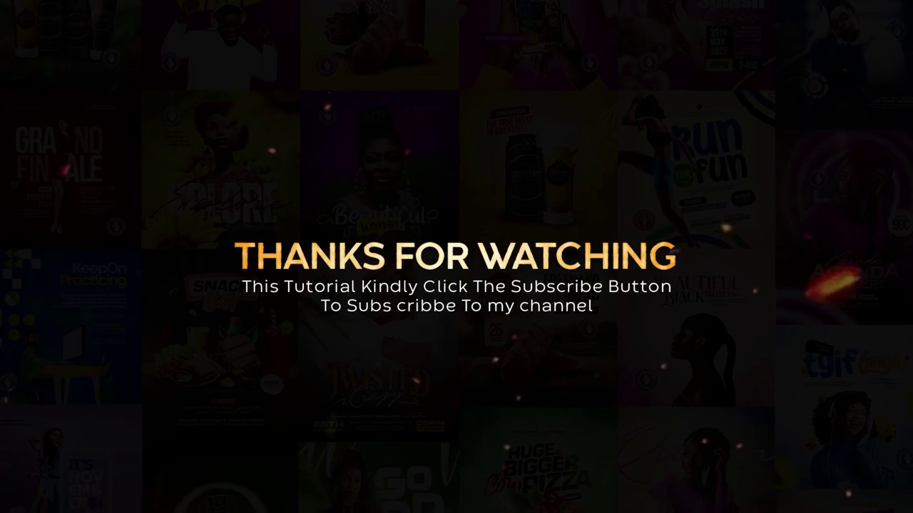